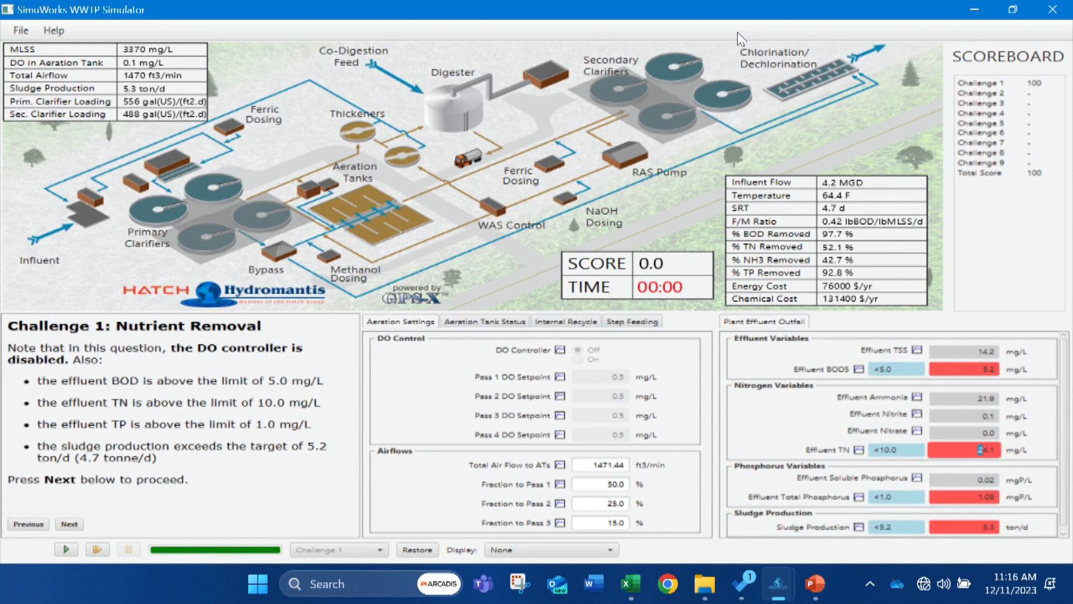
# Put the two out-of-service secondary clarifiers in service.
pyautogui.rightClick(663, 123)
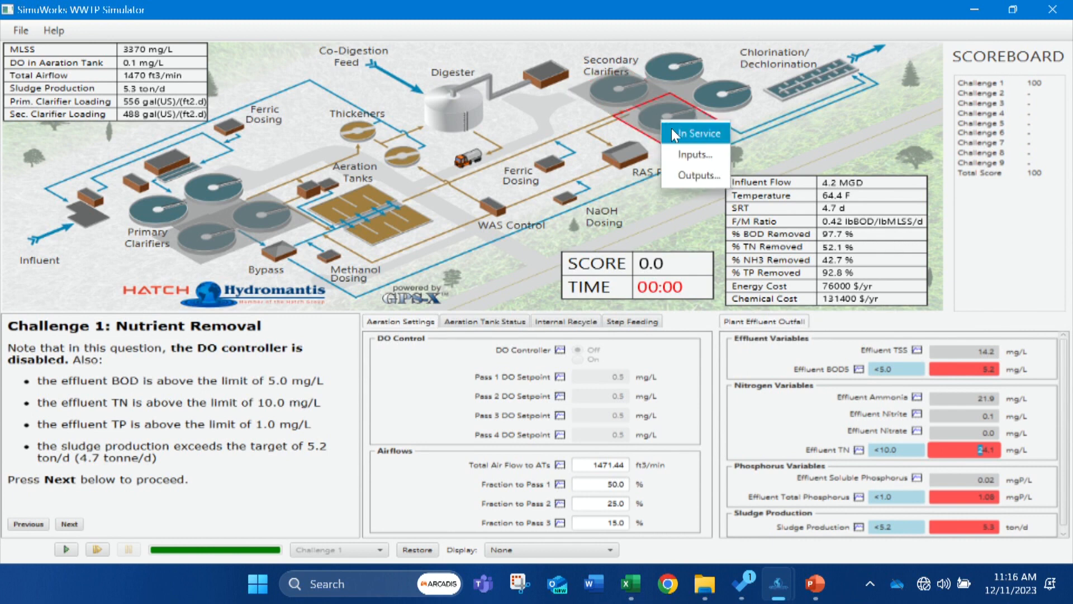
pyautogui.click(658, 107)
pyautogui.rightClick(630, 90)
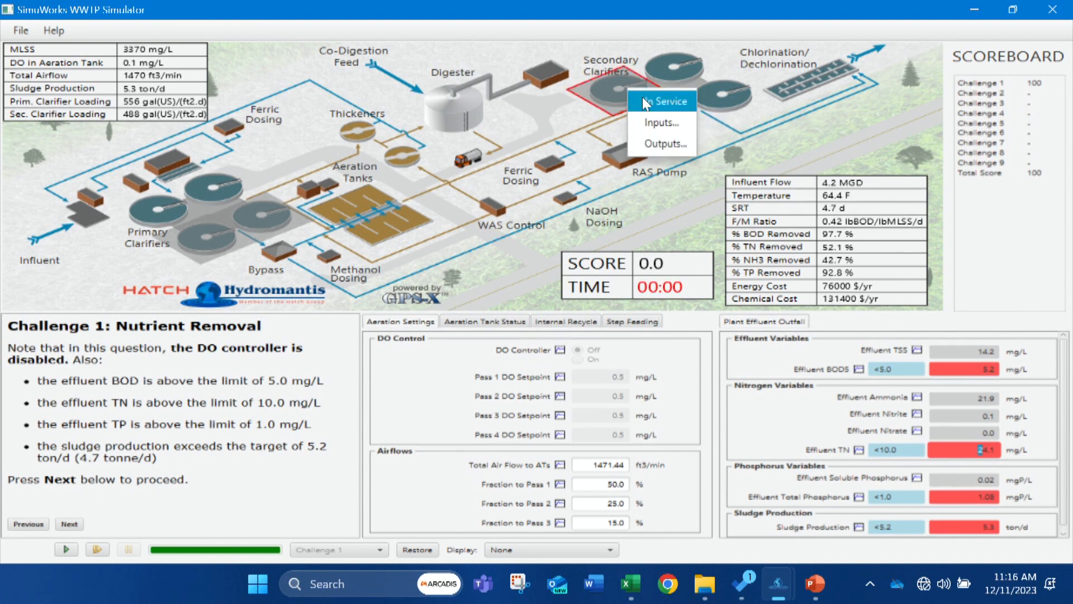
pyautogui.click(642, 96)
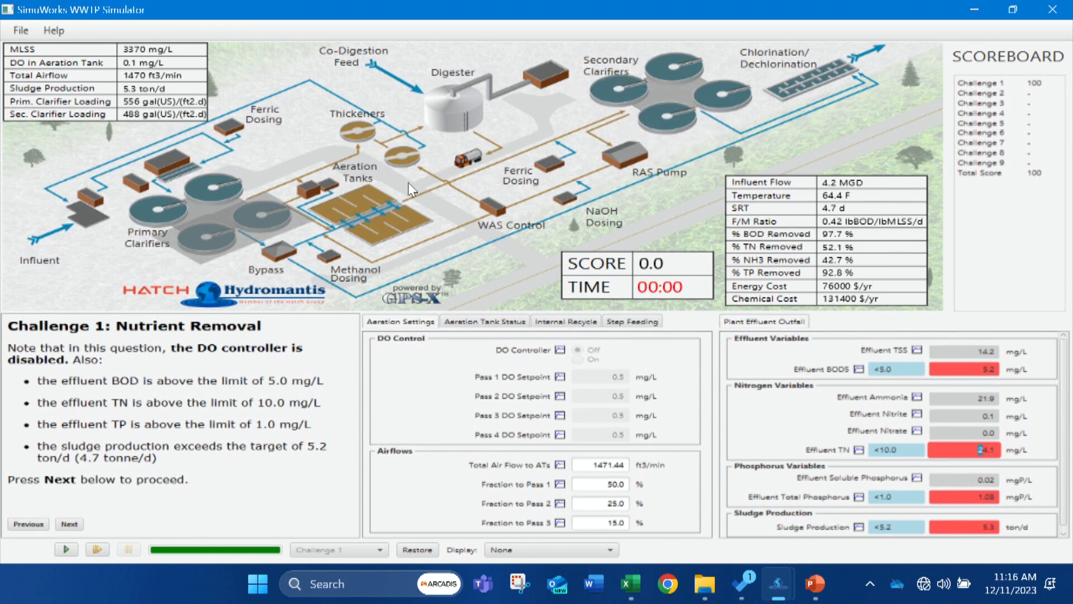
# Put the two out-of-service primary clarifiers in service.
pyautogui.rightClick(251, 224)
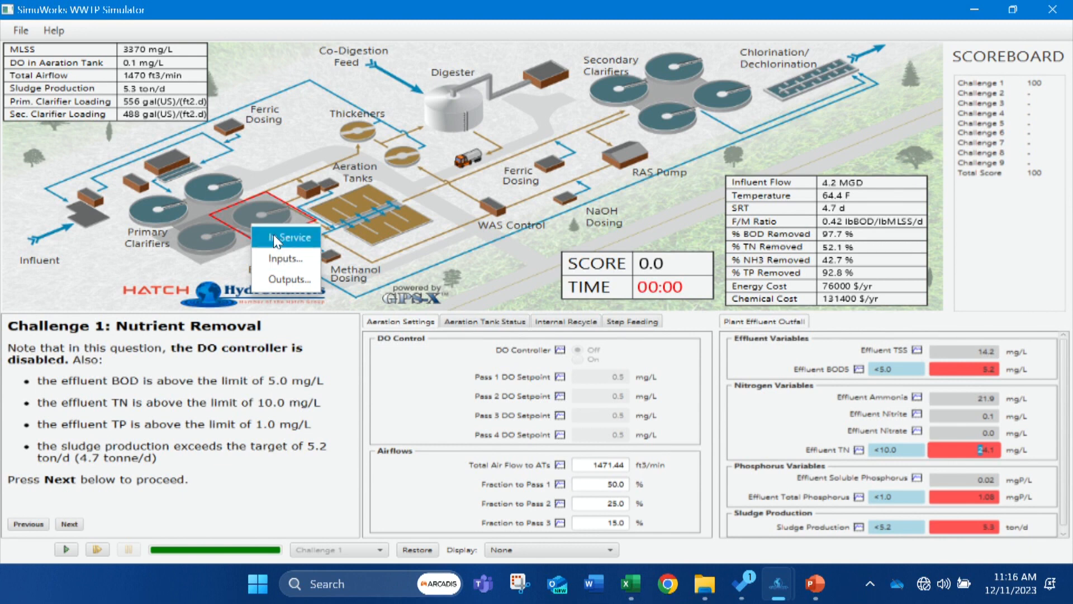
pyautogui.click(274, 242)
pyautogui.rightClick(229, 239)
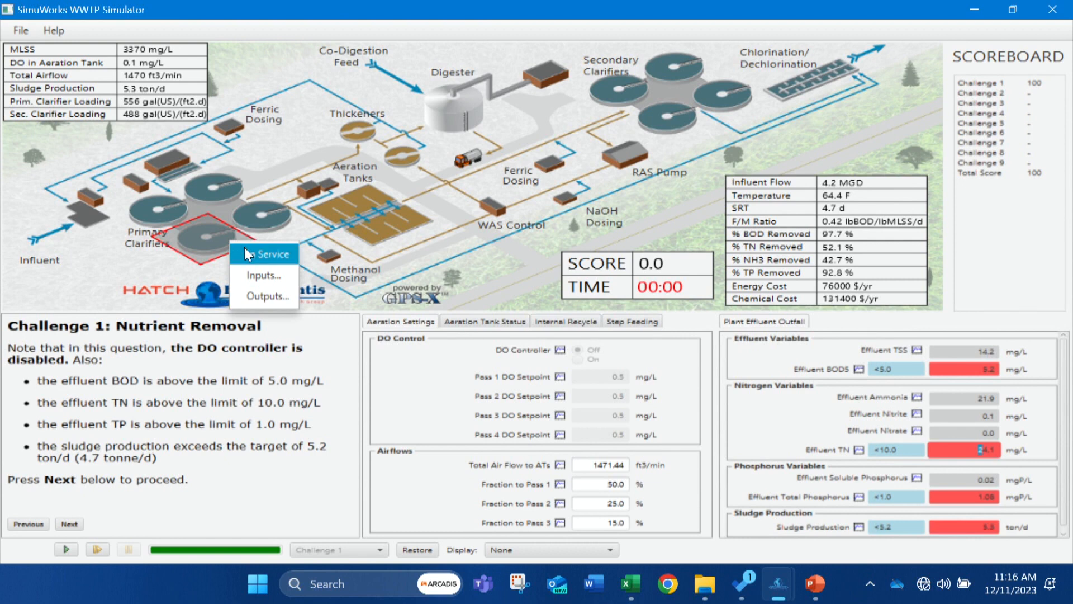
pyautogui.click(247, 254)
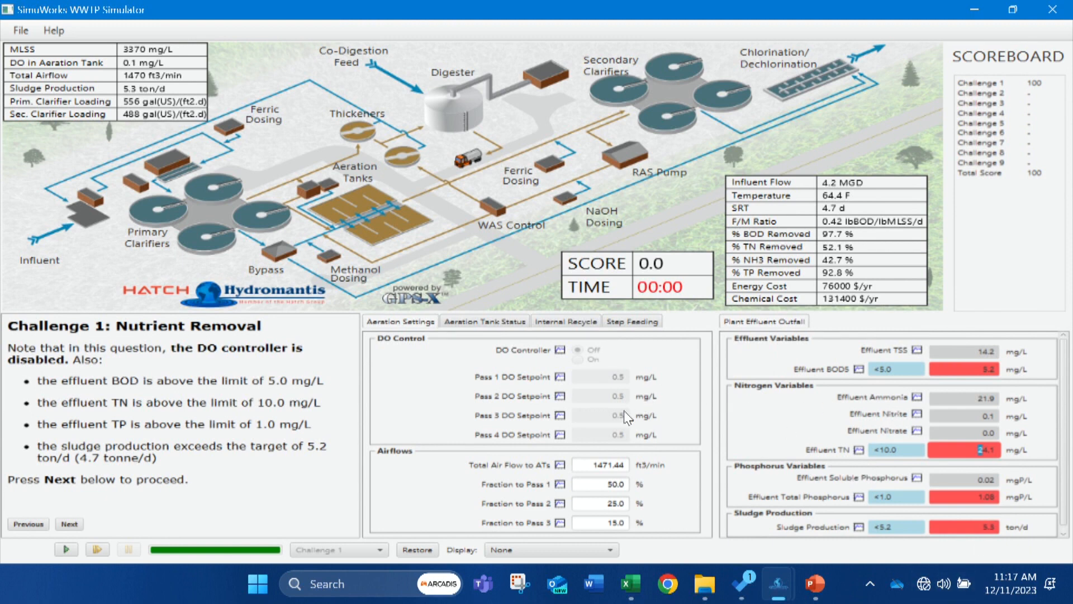
# Review the WAS flow rate and the aeration tanks' status, internal recycle and step feeding settings.
pyautogui.click(489, 208)
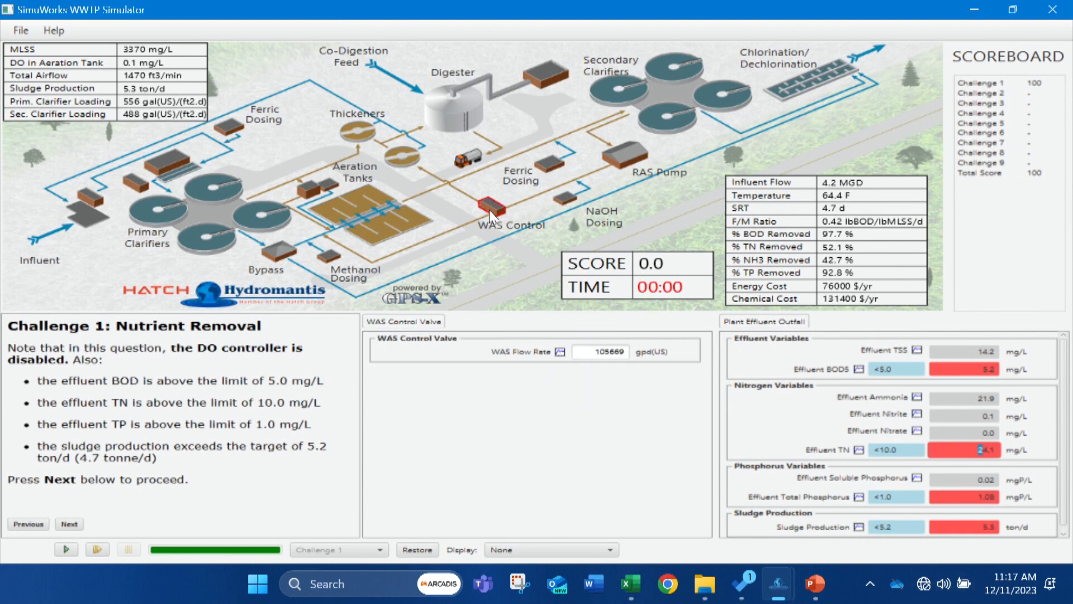
pyautogui.click(391, 221)
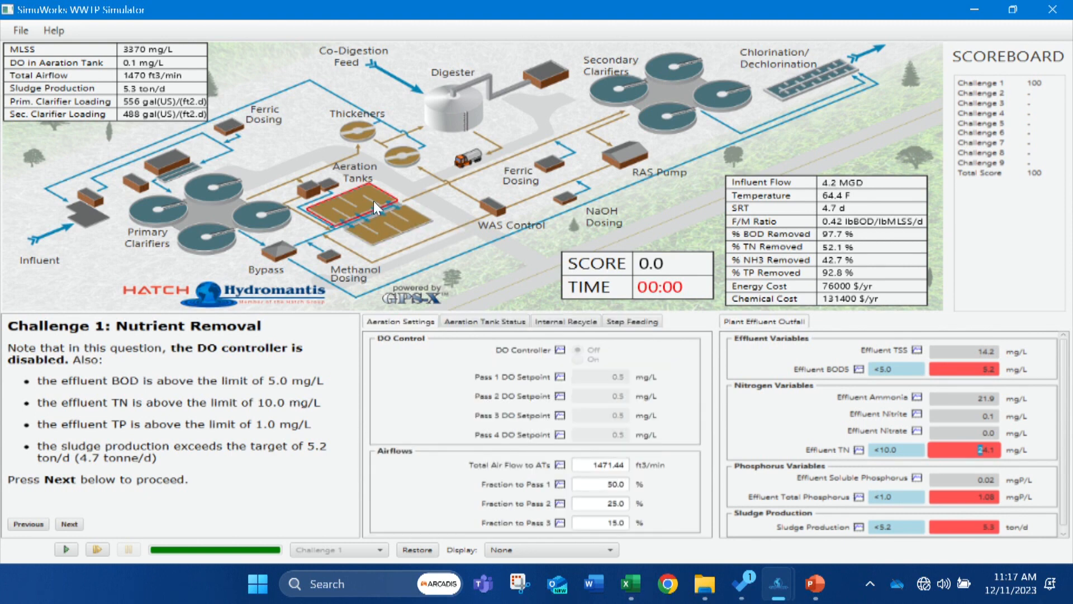
pyautogui.click(461, 323)
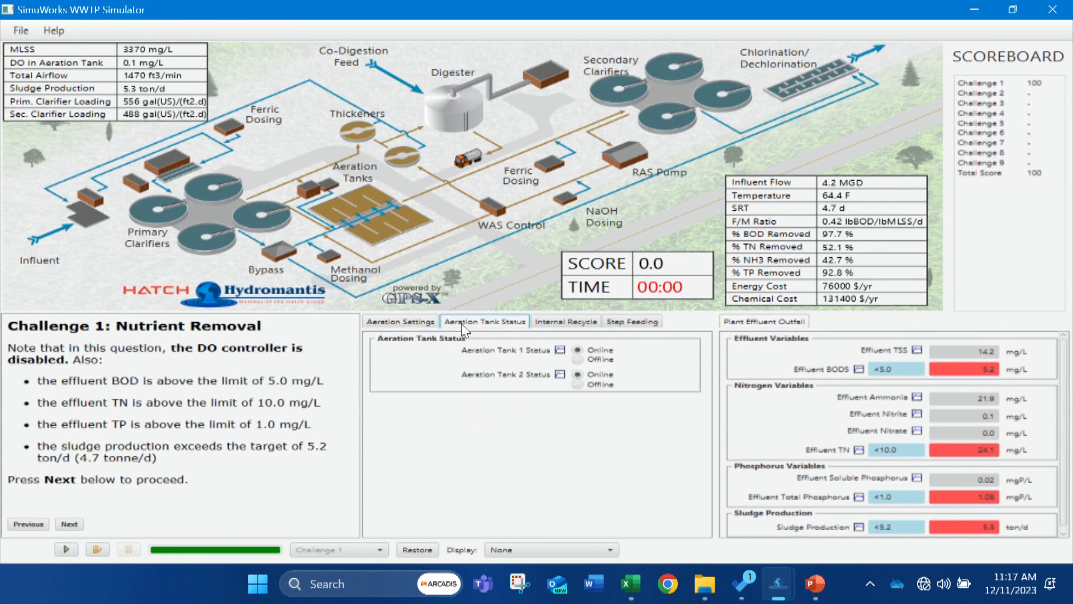
pyautogui.click(550, 323)
pyautogui.click(503, 322)
pyautogui.click(539, 324)
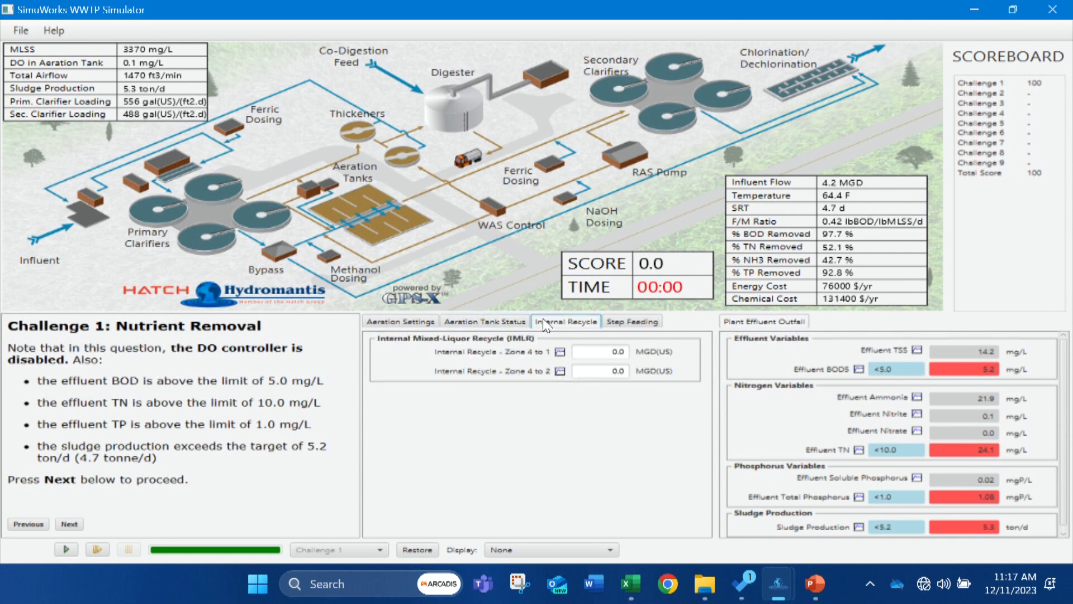
pyautogui.click(628, 318)
# Set the total air flow to the aeration tanks to 2000 ft3/min and run the simulation.
pyautogui.click(414, 318)
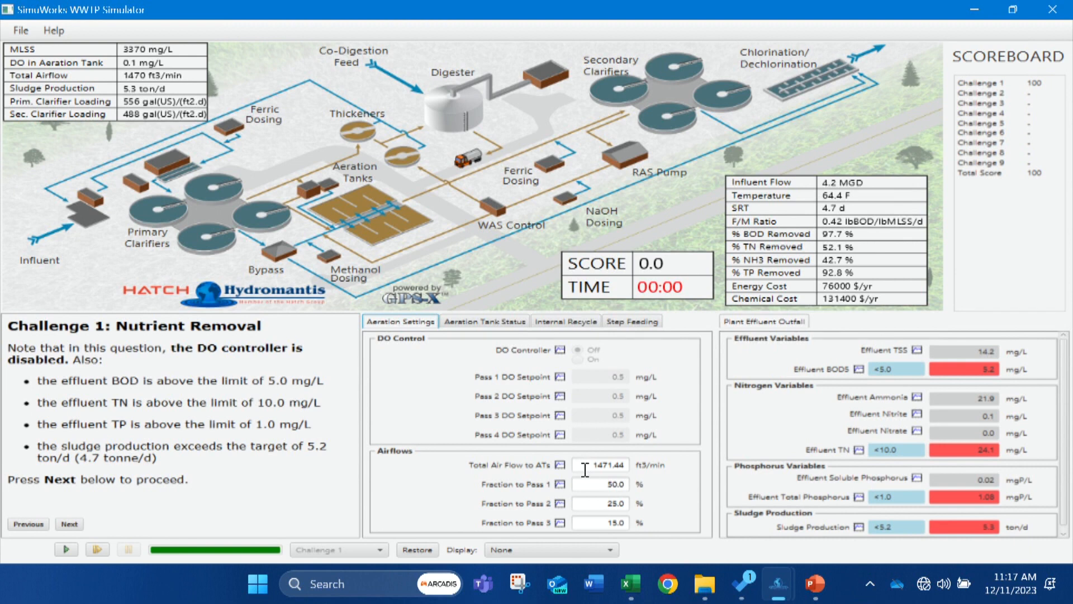
pyautogui.moveTo(586, 472); pyautogui.dragTo(631, 464)
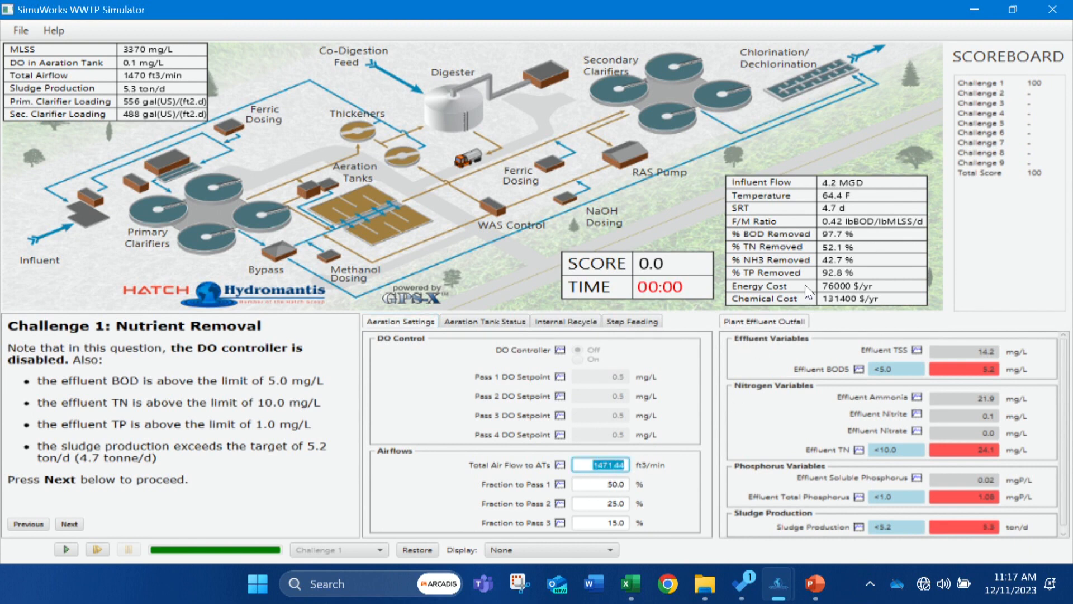
pyautogui.write('2000')
pyautogui.click(71, 550)
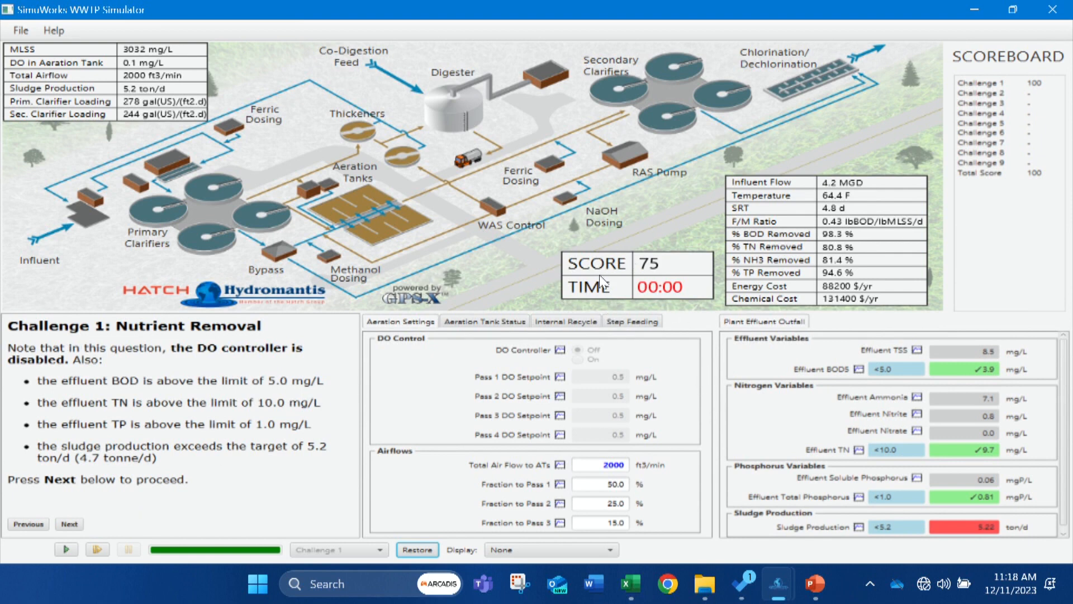
# Set the WAS flow rate to 90000 gpd(US) and run the simulation.
pyautogui.click(495, 211)
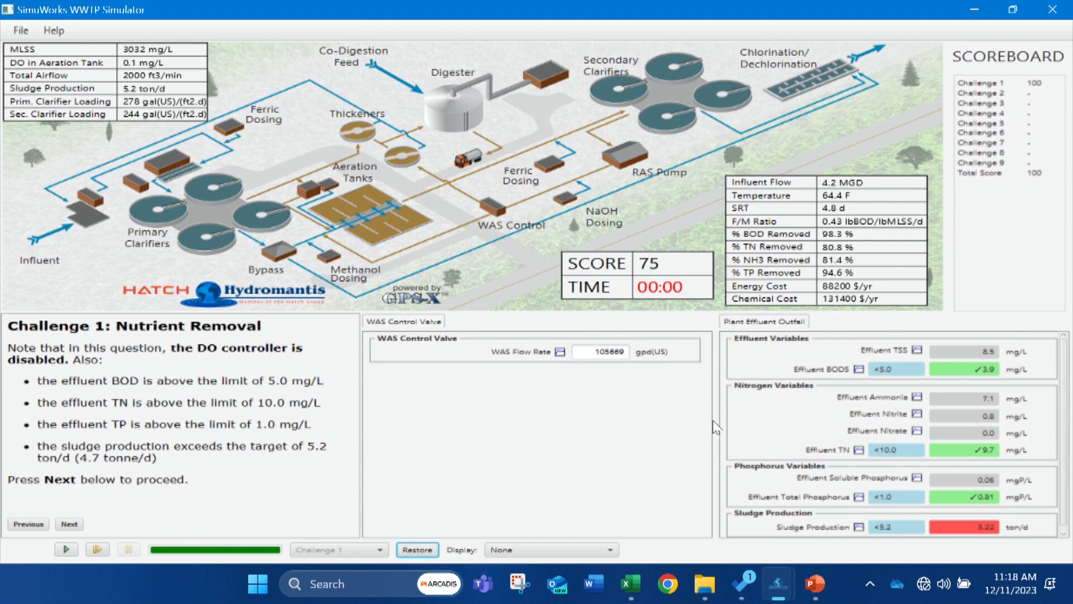
pyautogui.doubleClick(597, 351)
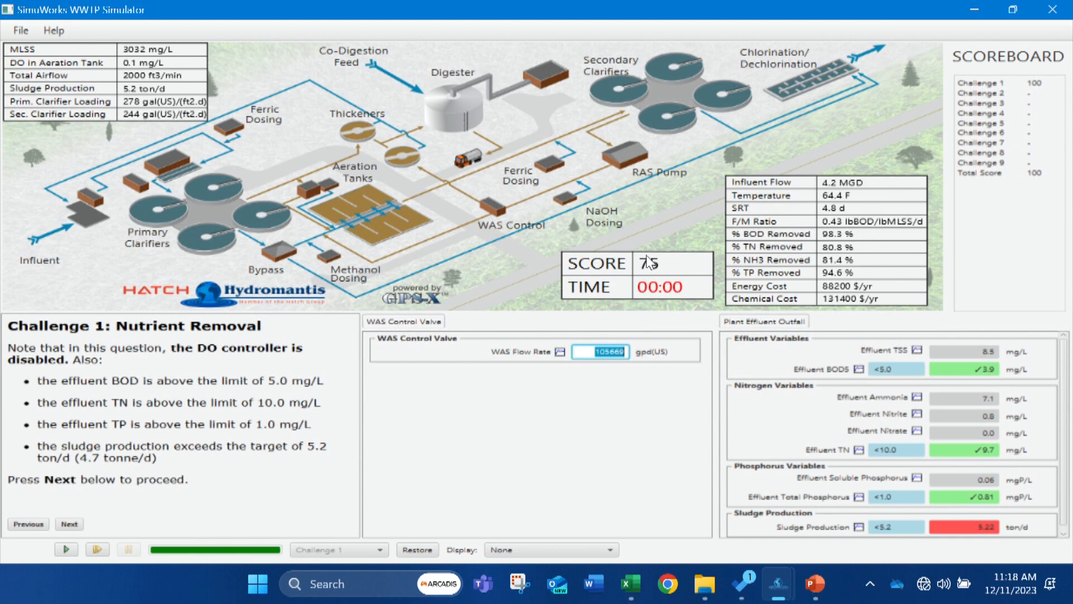
pyautogui.write('55')
pyautogui.write('000')
pyautogui.press('BackSpace')
pyautogui.press('BackSpace')
pyautogui.press('BackSpace')
pyautogui.press('BackSpace')
pyautogui.press('BackSpace')
pyautogui.write('90000')
pyautogui.click(65, 549)
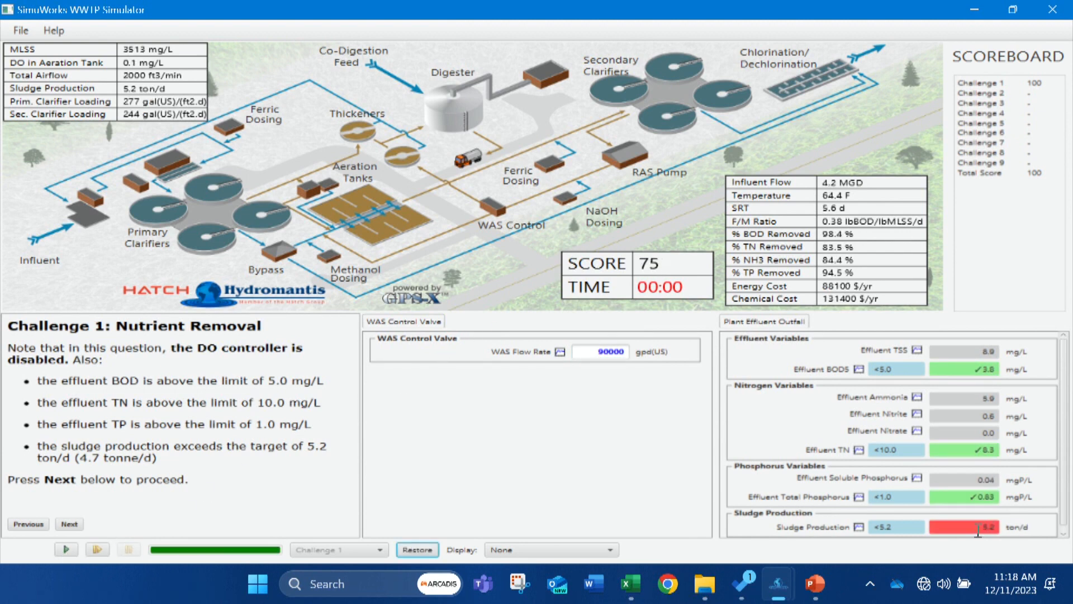
# Set the WAS flow rate to 60000 gpd(US) and rerun the simulation.
pyautogui.doubleClick(594, 351)
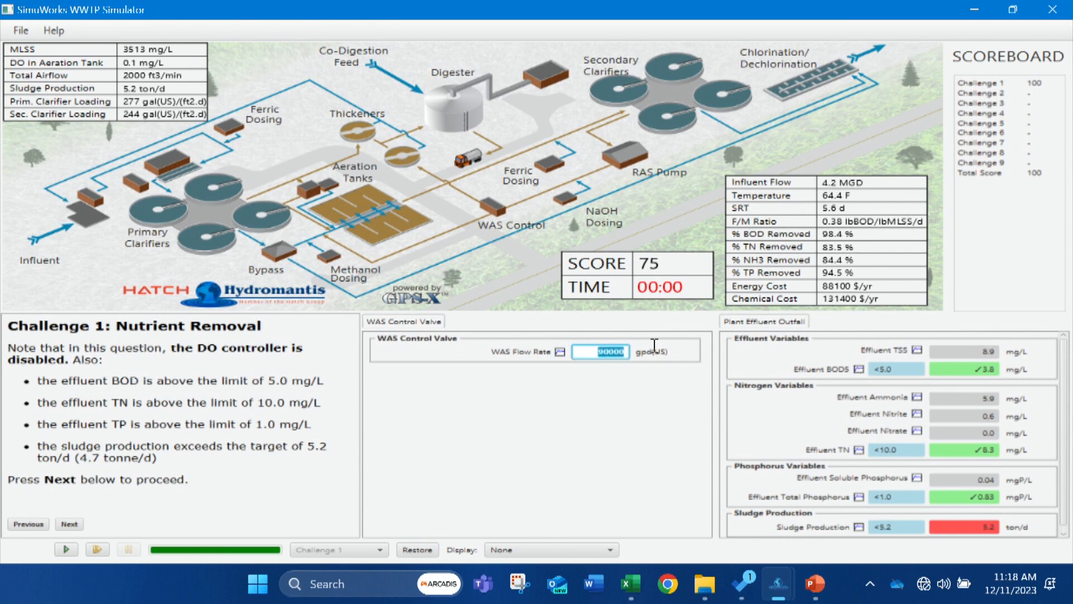
pyautogui.write('60000')
pyautogui.click(63, 549)
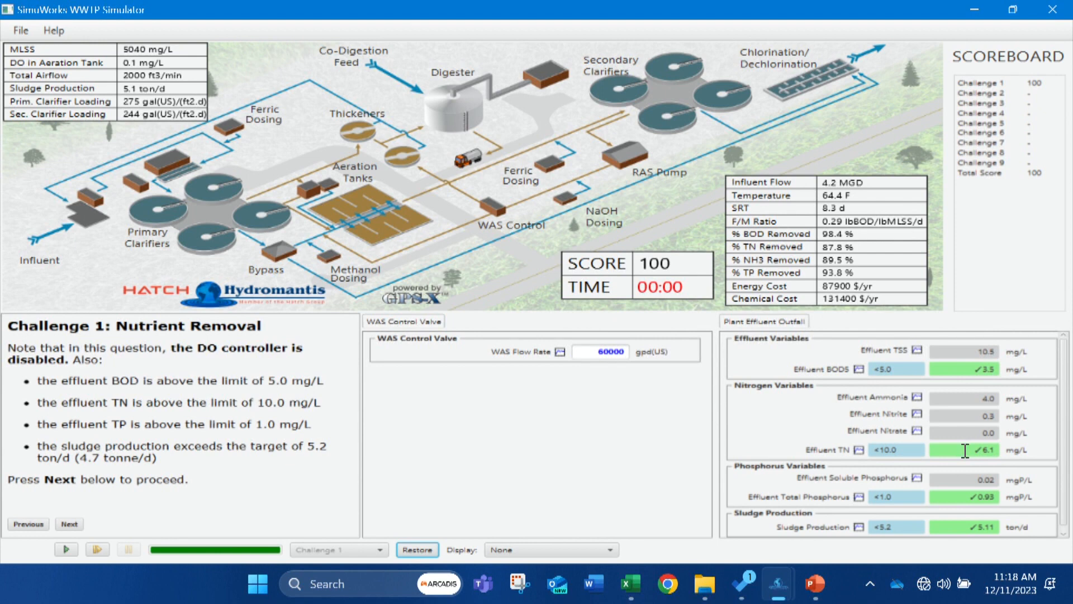
pyautogui.click(968, 495)
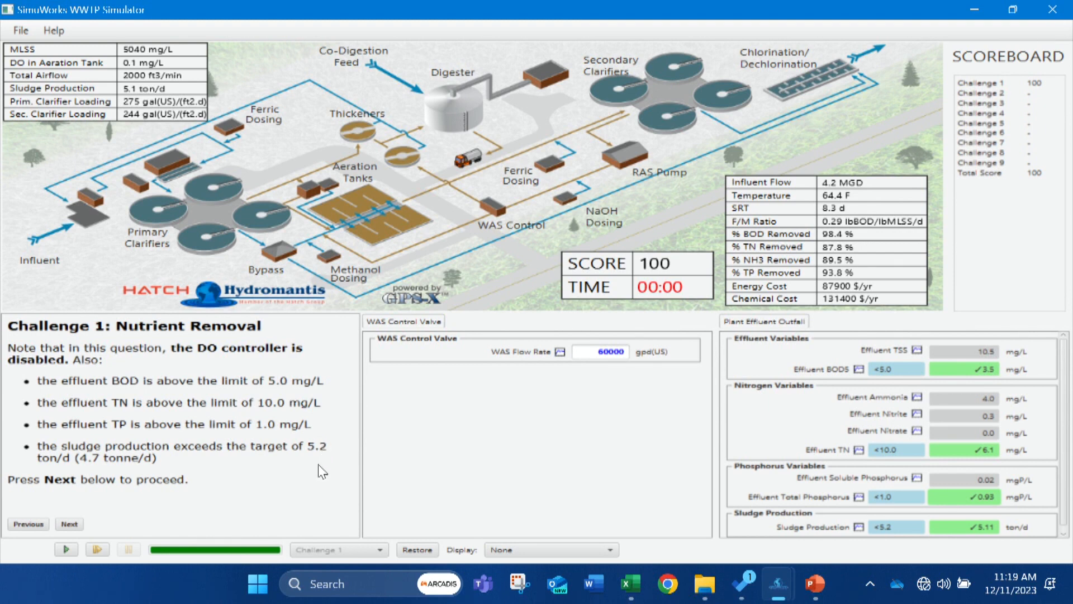
# Proceed to the end of Challenge 1: Nutrient Removal and submit the answer.
pyautogui.click(70, 524)
pyautogui.click(71, 527)
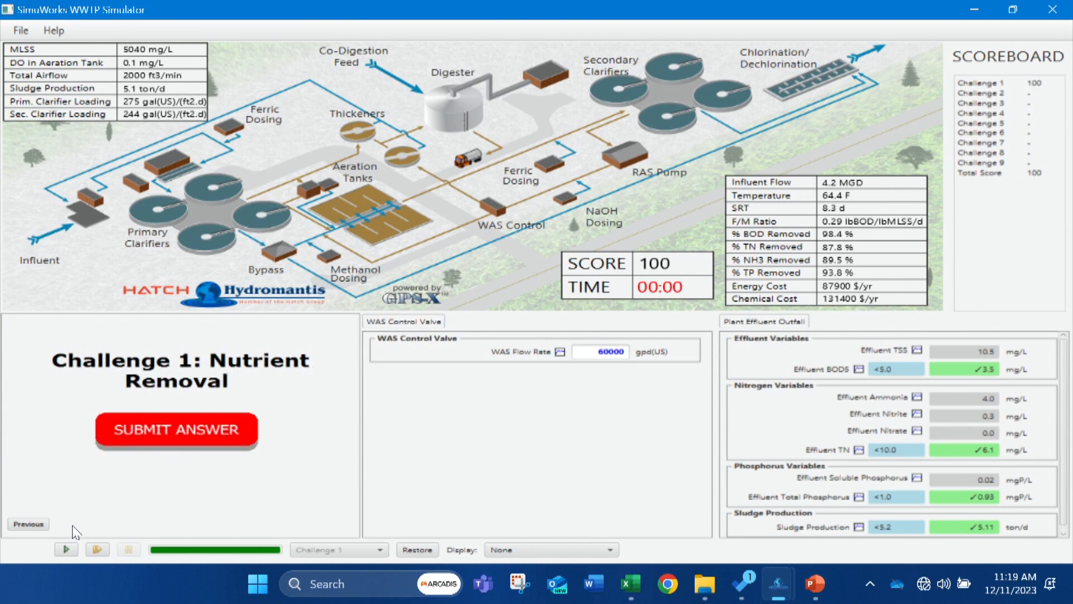
pyautogui.click(142, 432)
# Open Challenge 3: Chemical Cost Management from the challenge main menu and restore its initial settings.
pyautogui.click(180, 471)
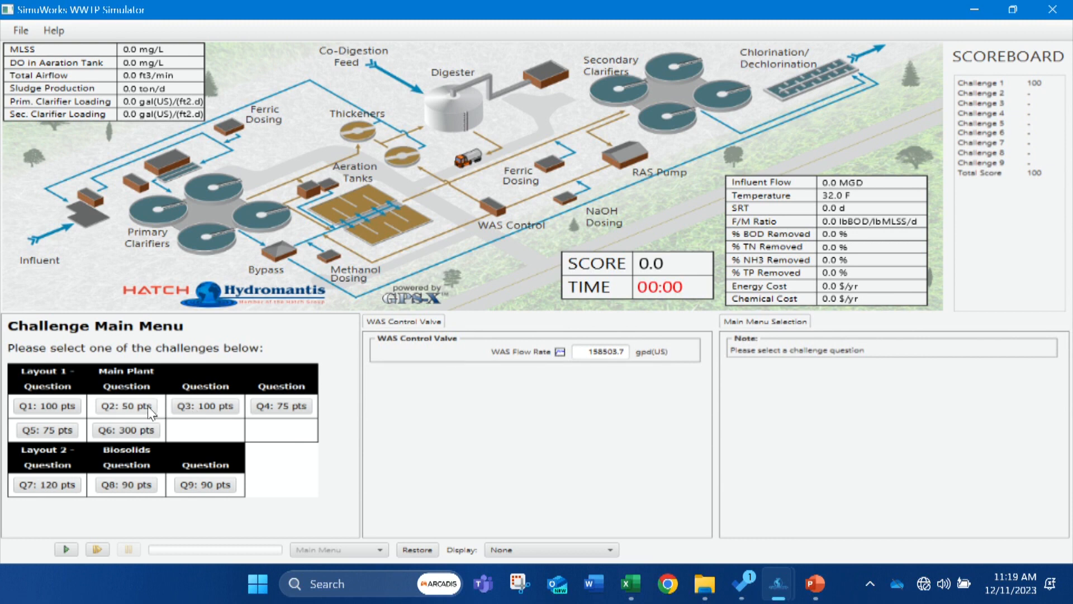
pyautogui.click(190, 404)
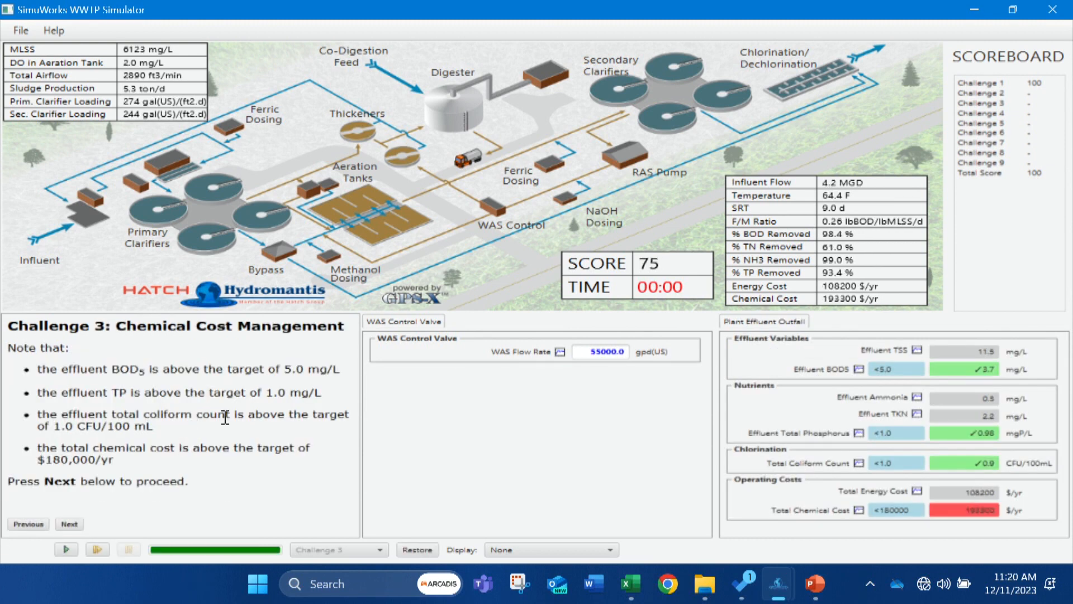
pyautogui.click(414, 549)
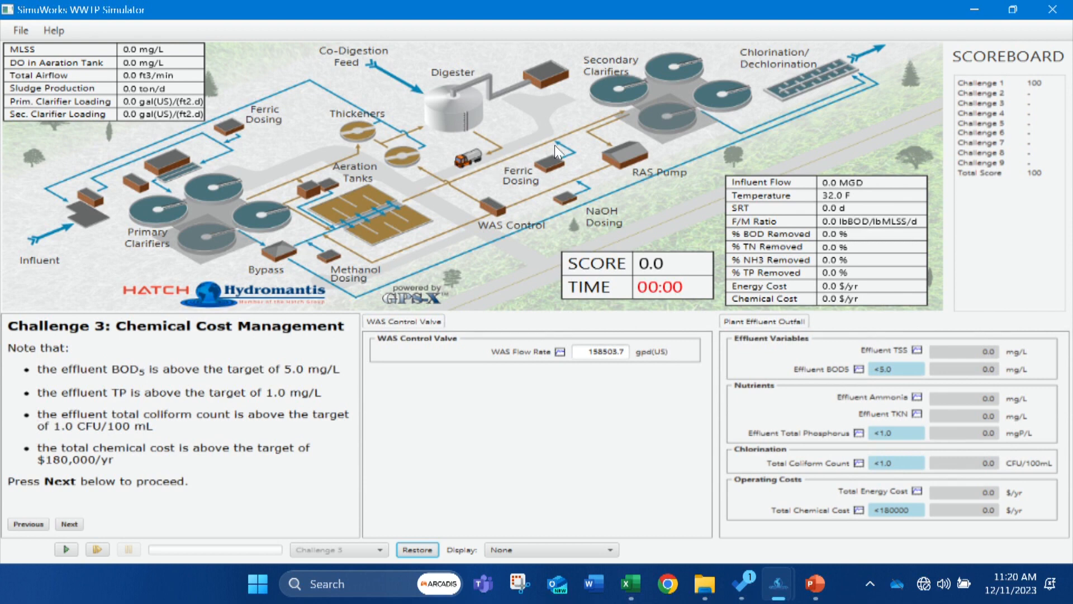
# Put the out-of-service secondary and primary clarifiers in service and run the simulation.
pyautogui.rightClick(655, 108)
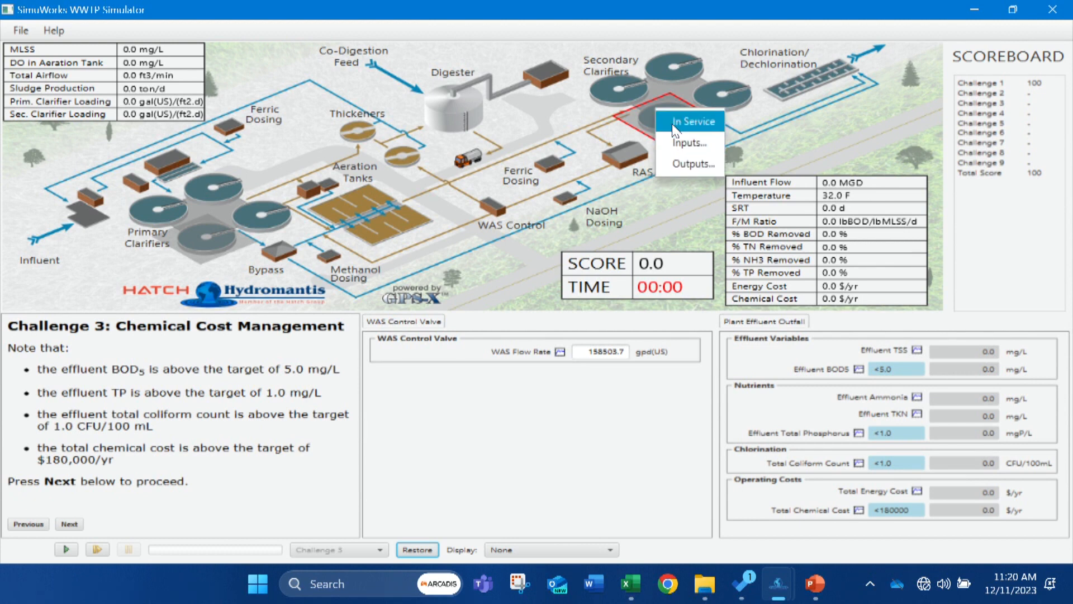
pyautogui.click(672, 123)
pyautogui.rightClick(237, 237)
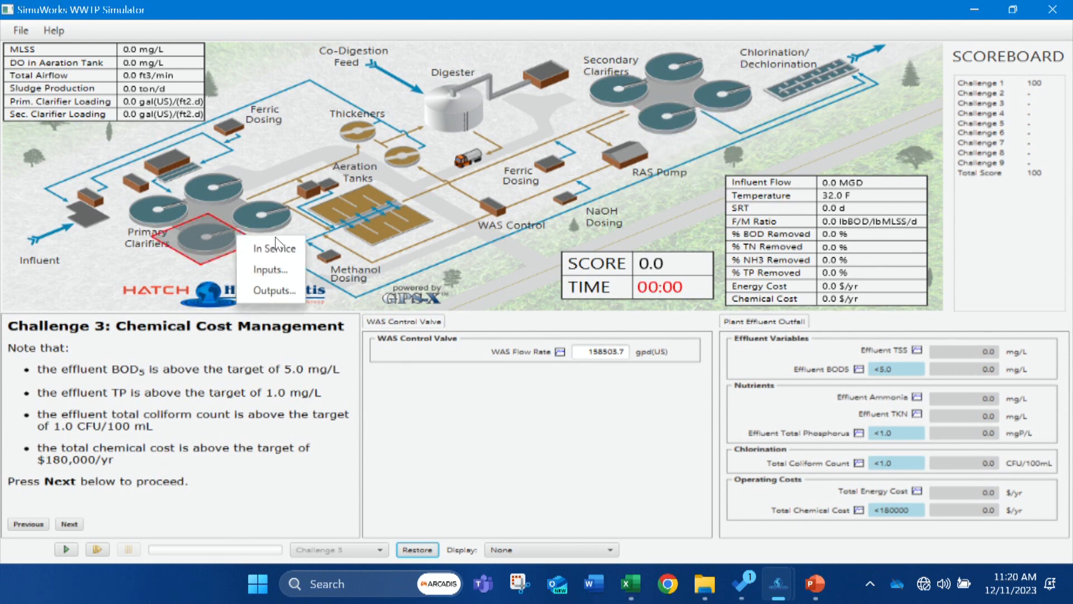
pyautogui.click(274, 241)
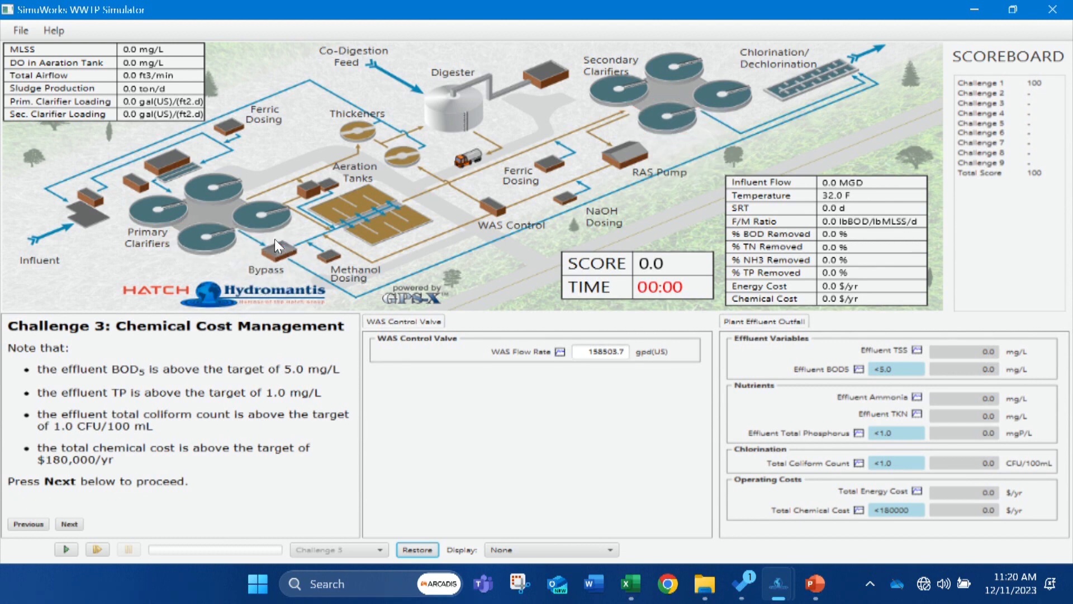
pyautogui.click(68, 550)
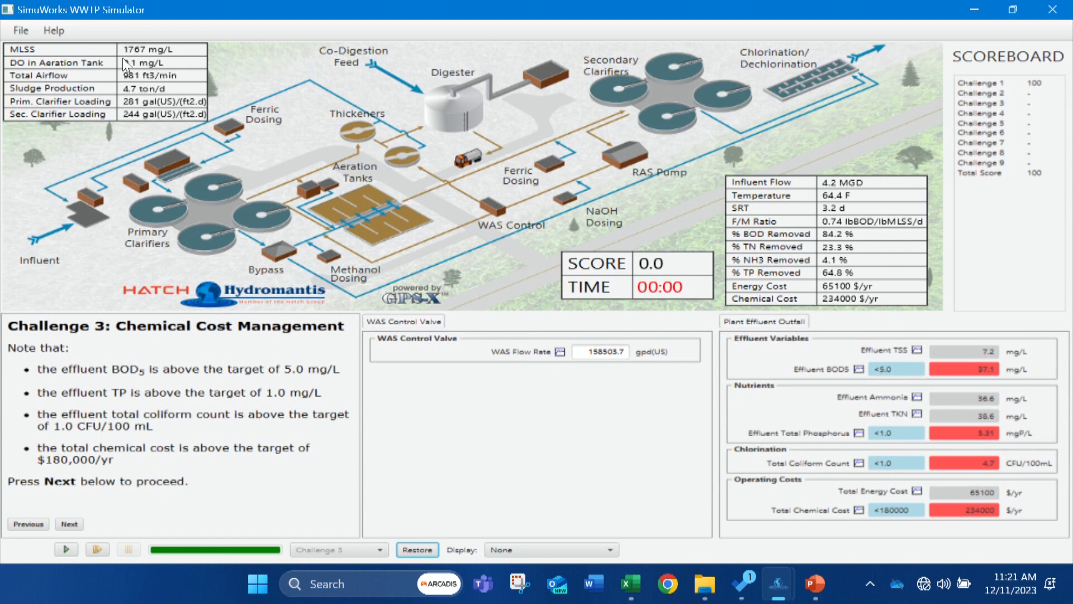
pyautogui.click(62, 547)
# Review the RAS flow rate and the aeration tanks' aeration, status, internal recycle and step feeding settings.
pyautogui.click(633, 160)
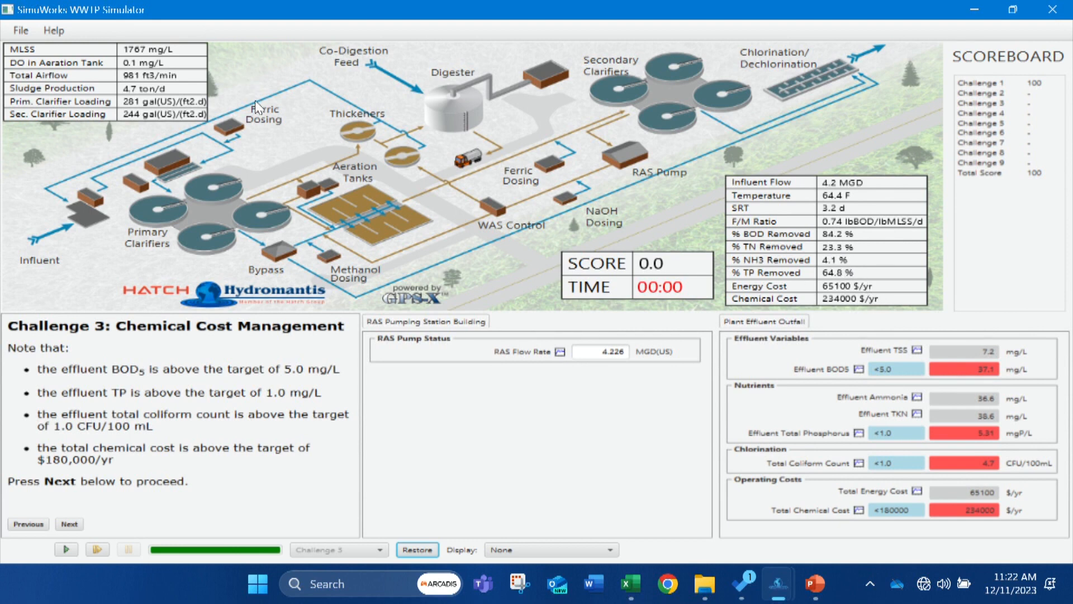
pyautogui.click(363, 228)
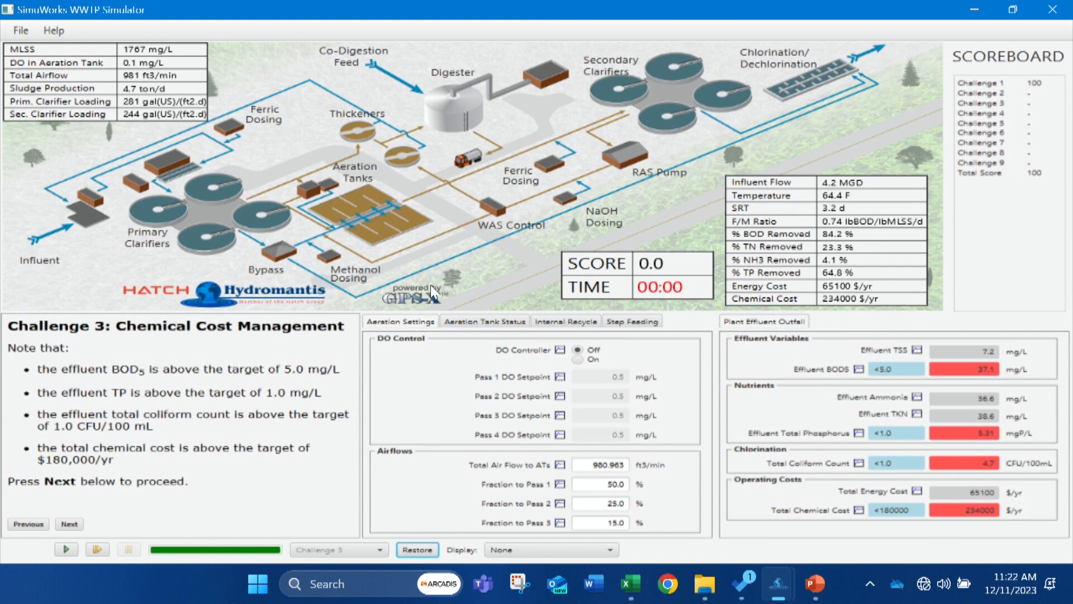
pyautogui.click(481, 322)
pyautogui.click(545, 322)
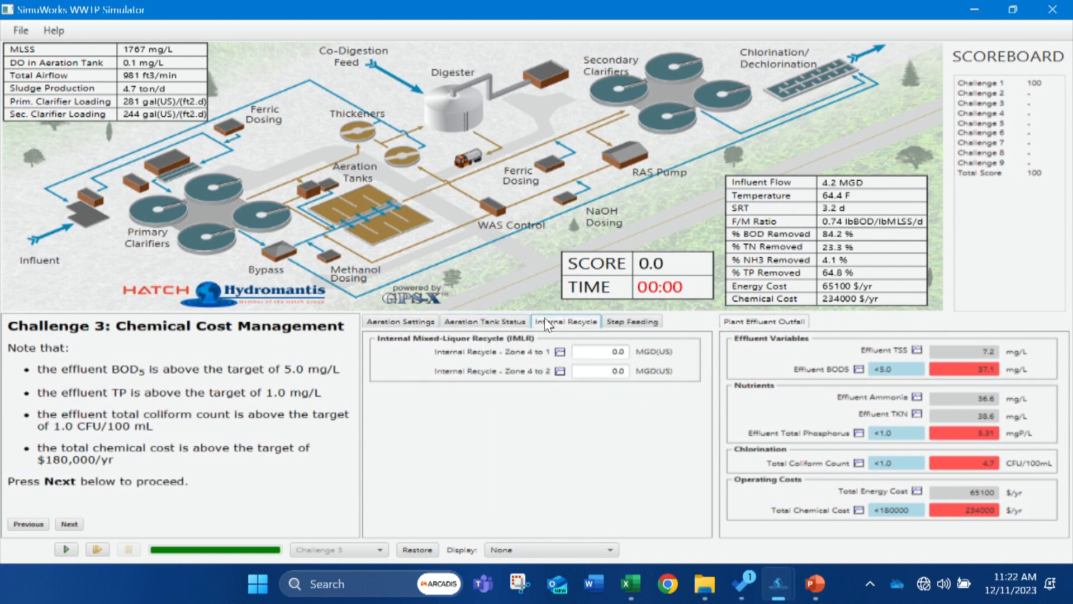
pyautogui.click(621, 323)
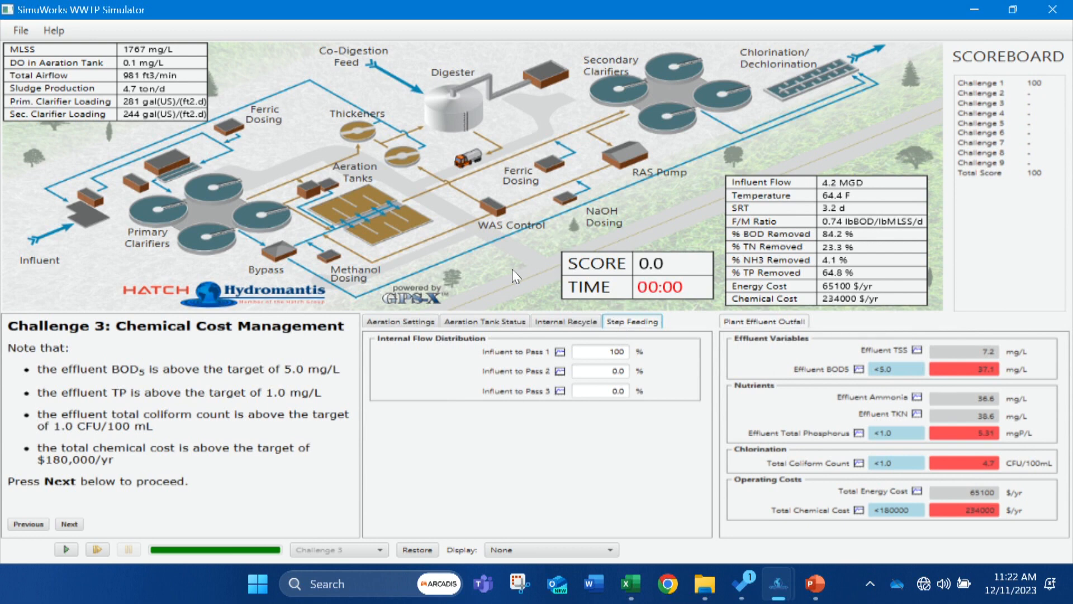
# Set the WAS flow rate to 75000 gpd(US) and run the simulation for Challenge 3.
pyautogui.click(498, 216)
pyautogui.doubleClick(583, 348)
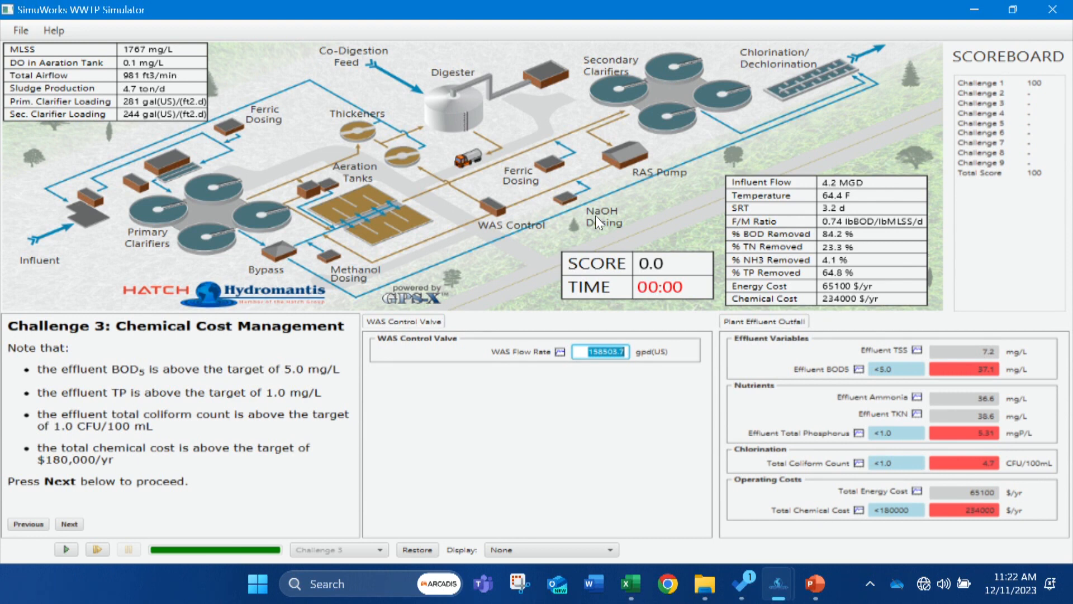
pyautogui.write('75000')
pyautogui.click(61, 549)
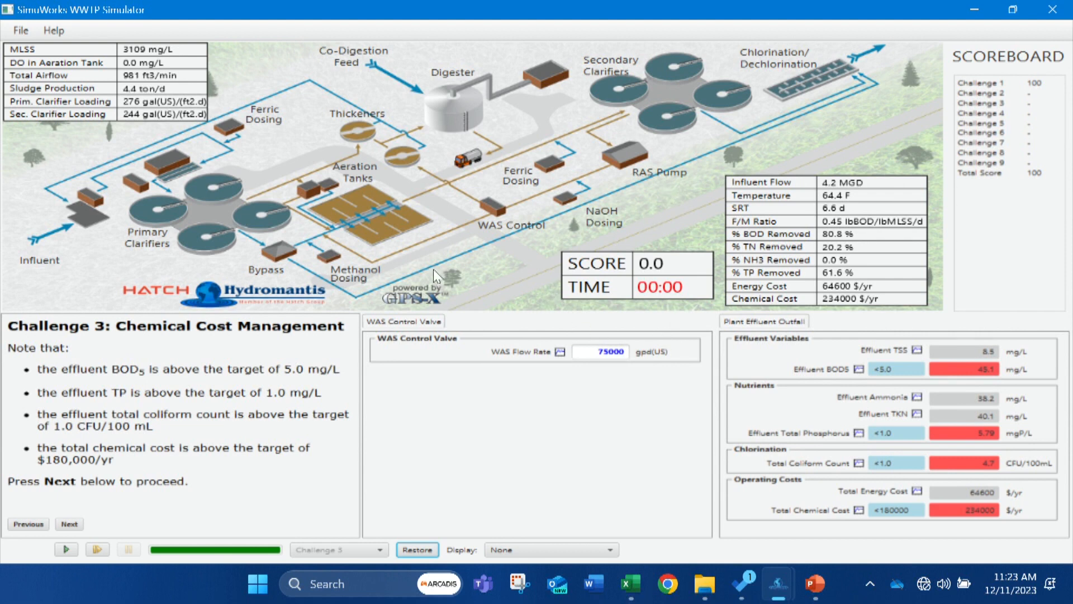
# Set the methanol dosage to 0 gpd(US) and run the simulation.
pyautogui.click(331, 258)
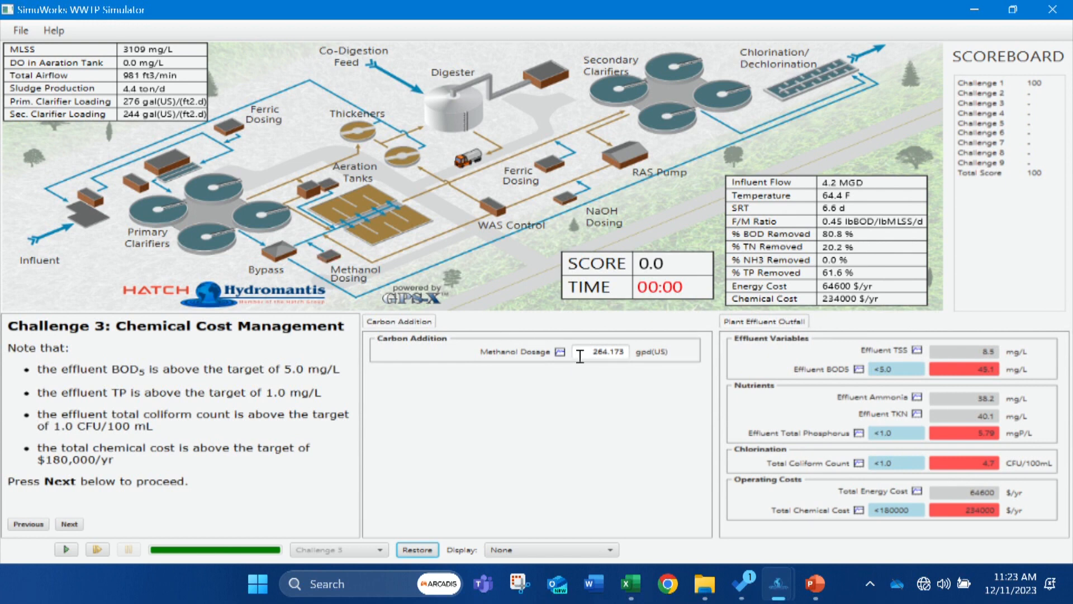
pyautogui.moveTo(581, 353); pyautogui.dragTo(633, 346)
pyautogui.write('0')
pyautogui.click(66, 548)
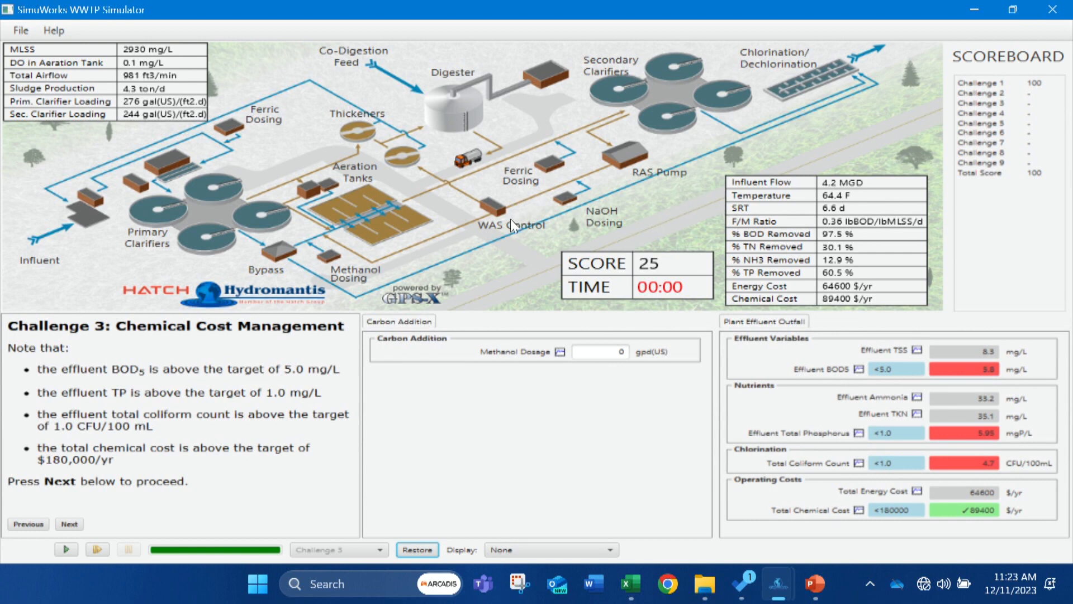
# Set the WAS flow rate to 85000 gpd(US) and run the simulation.
pyautogui.click(492, 210)
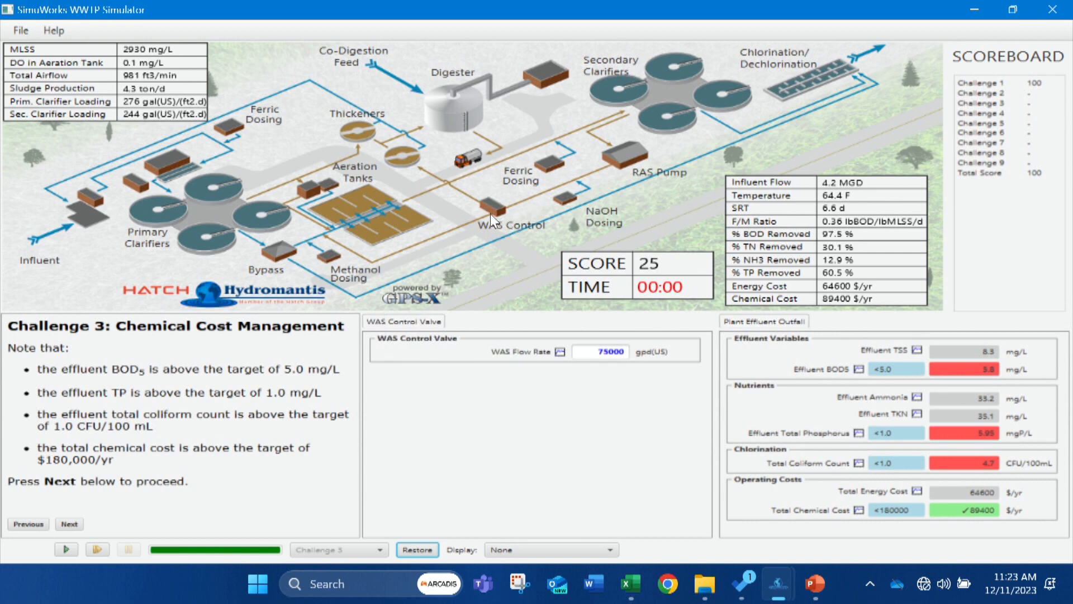
pyautogui.moveTo(586, 351); pyautogui.dragTo(646, 355)
pyautogui.write('85000')
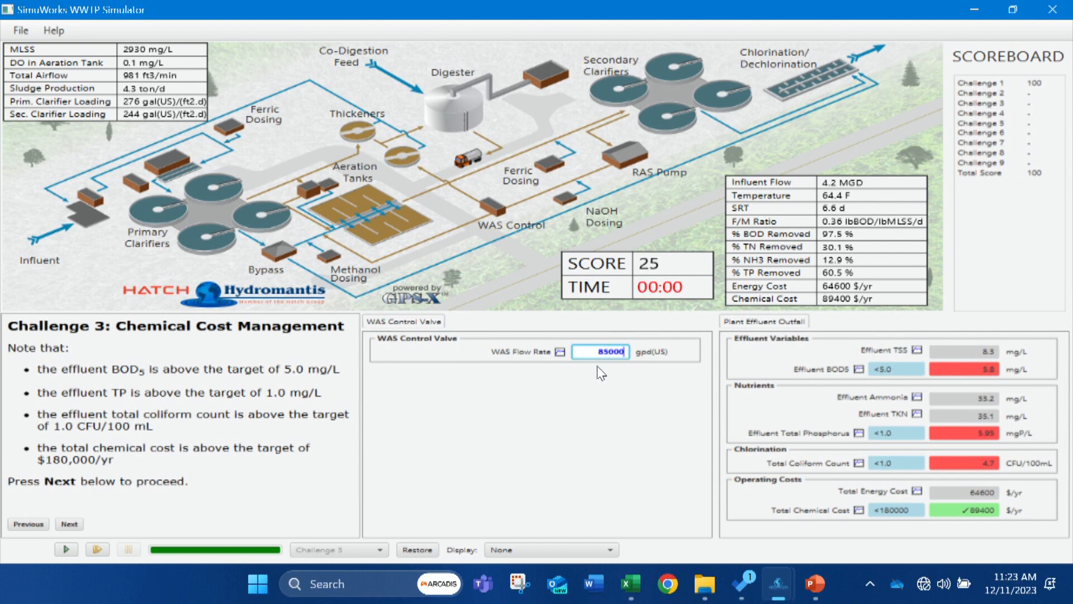
pyautogui.click(69, 549)
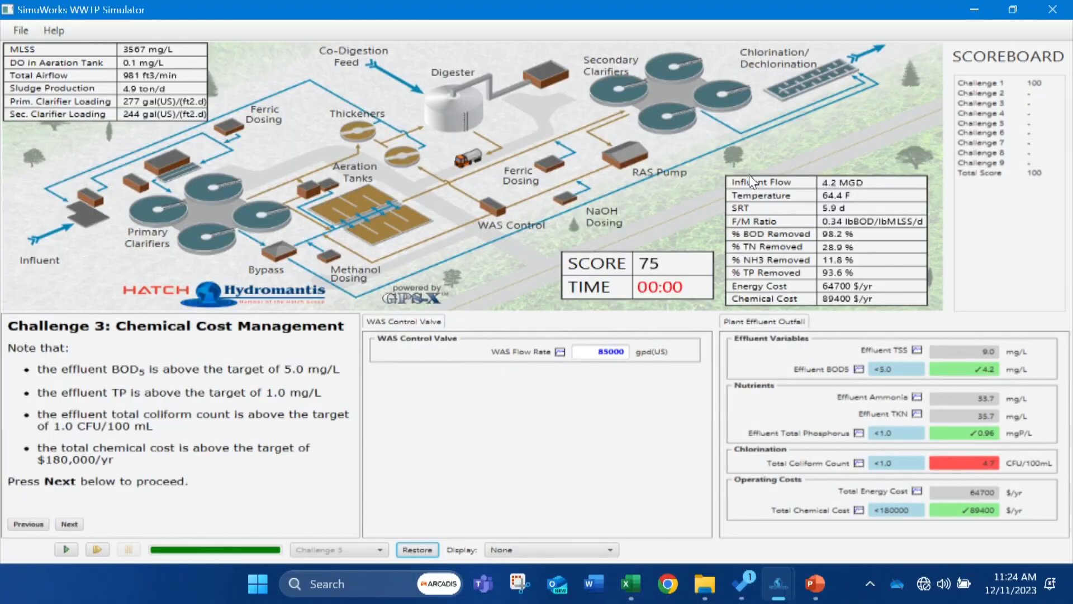
# Set the liquid chlorine dosage in the chlorination process to 400 lb/d and run the simulation.
pyautogui.click(810, 88)
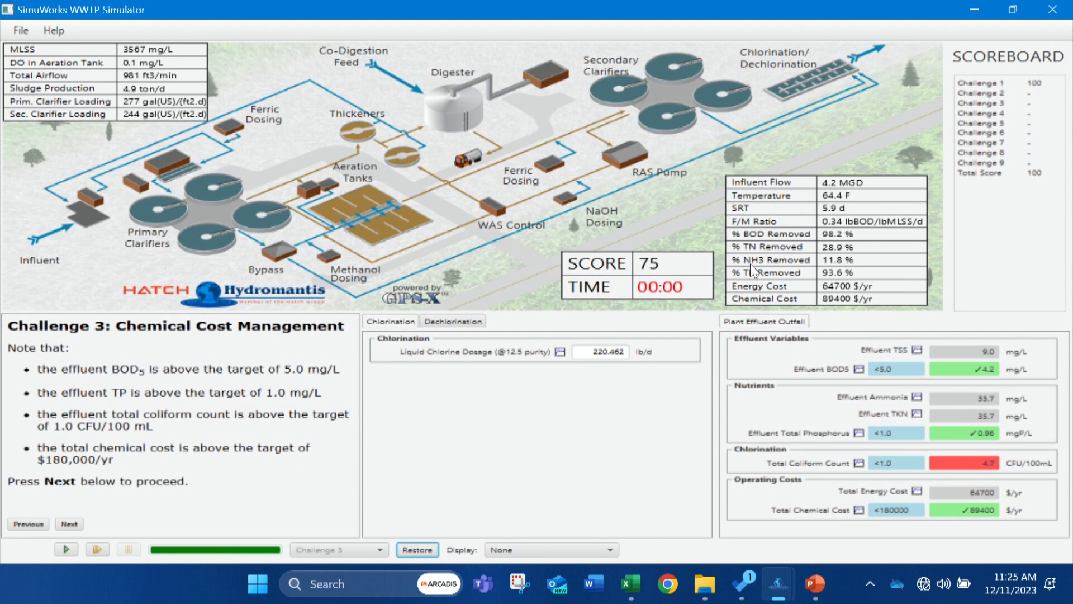
pyautogui.click(473, 326)
pyautogui.click(376, 323)
pyautogui.moveTo(585, 351); pyautogui.dragTo(651, 349)
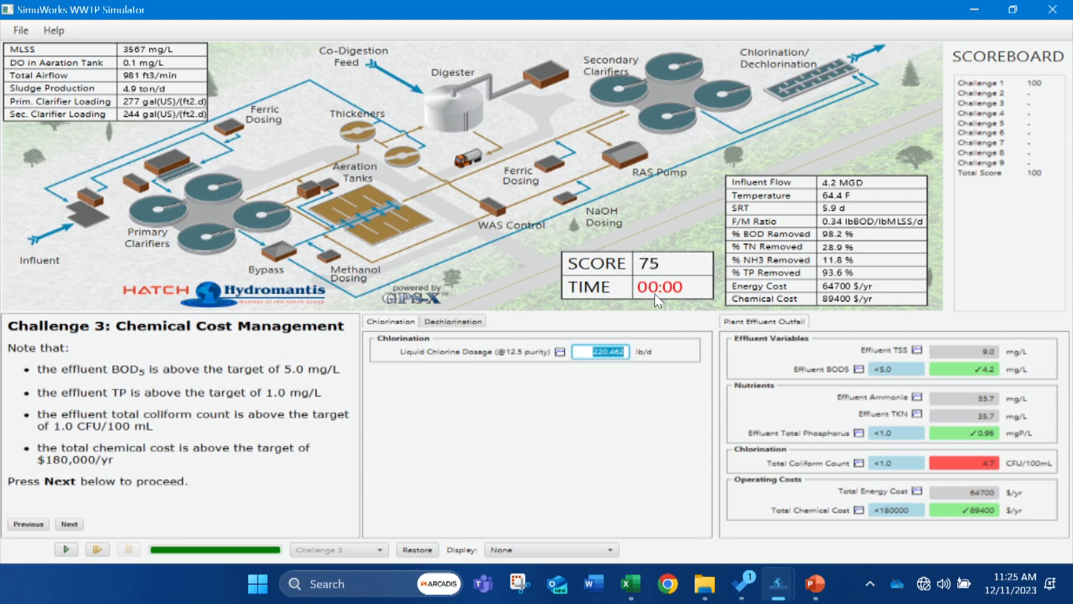
pyautogui.write('400')
pyautogui.click(67, 549)
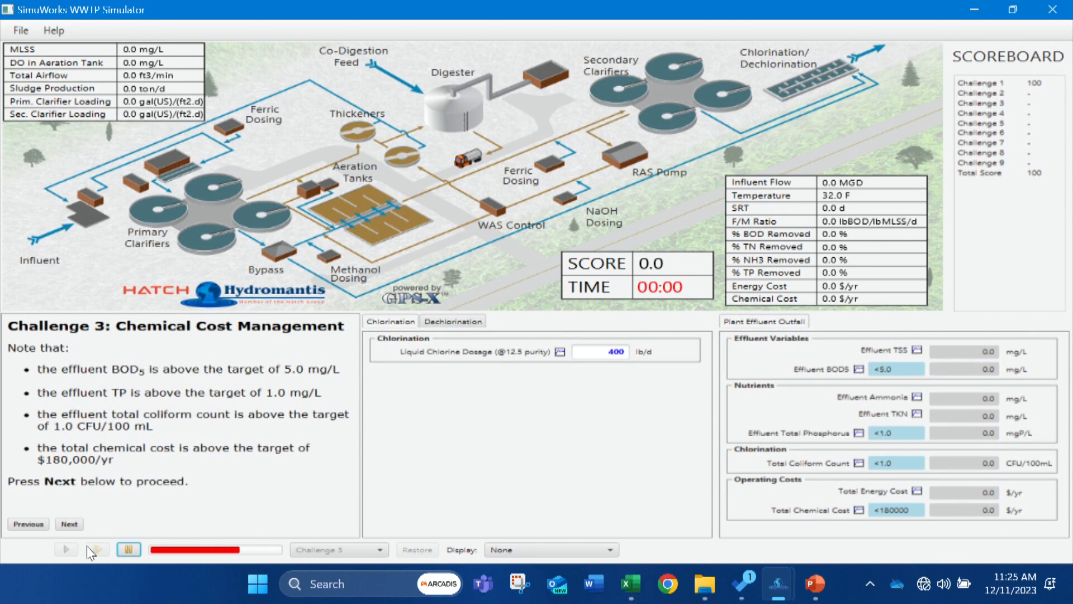
pyautogui.click(92, 547)
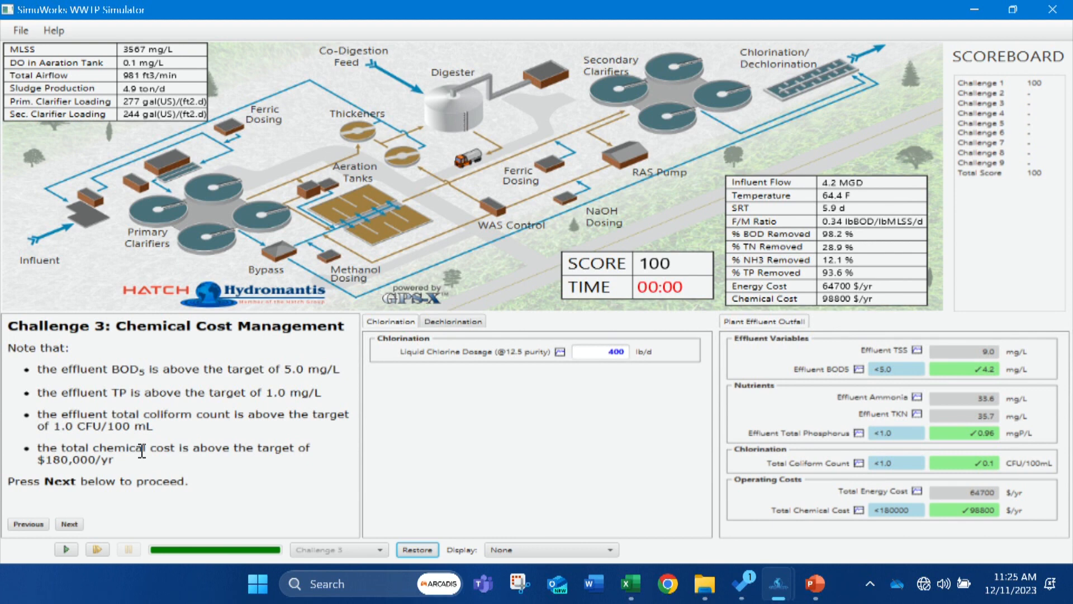
# Submit the answer for Challenge 3: Chemical Cost Management and return to the challenge main menu.
pyautogui.click(74, 523)
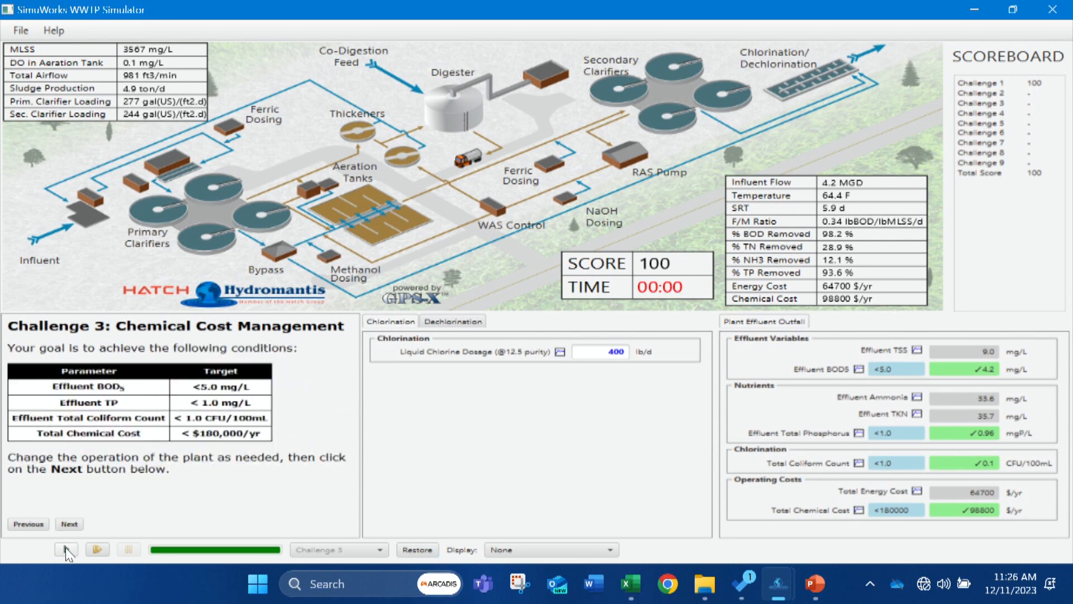
pyautogui.click(70, 524)
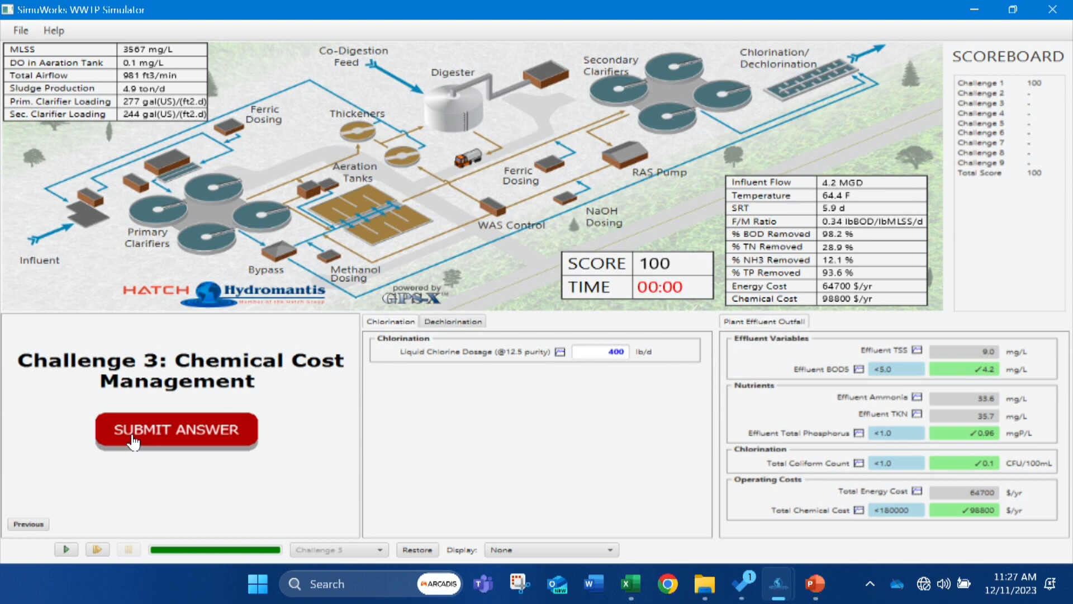
pyautogui.click(130, 439)
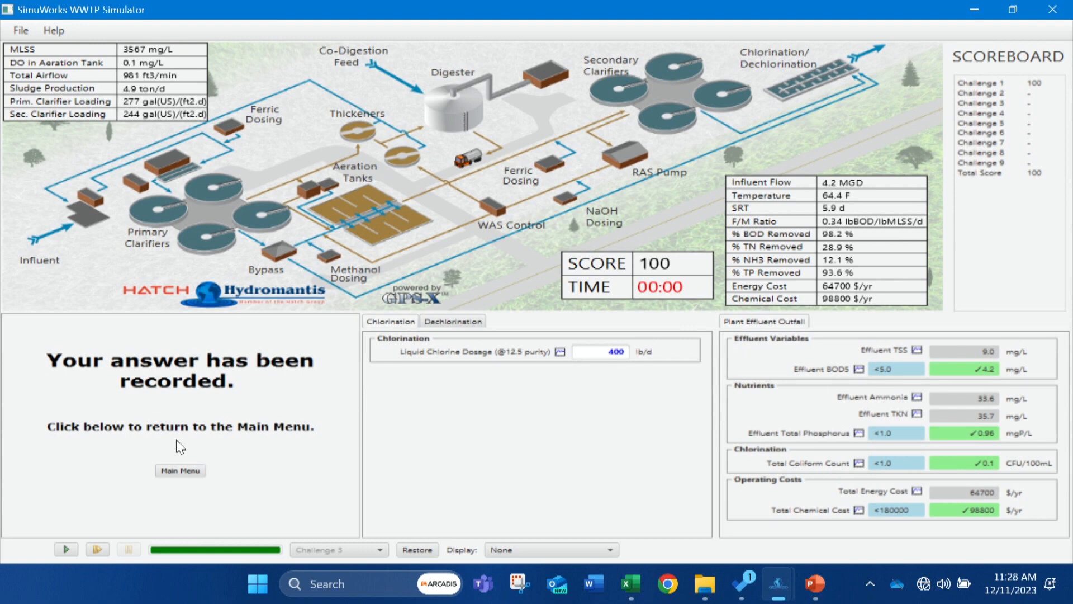
pyautogui.click(190, 475)
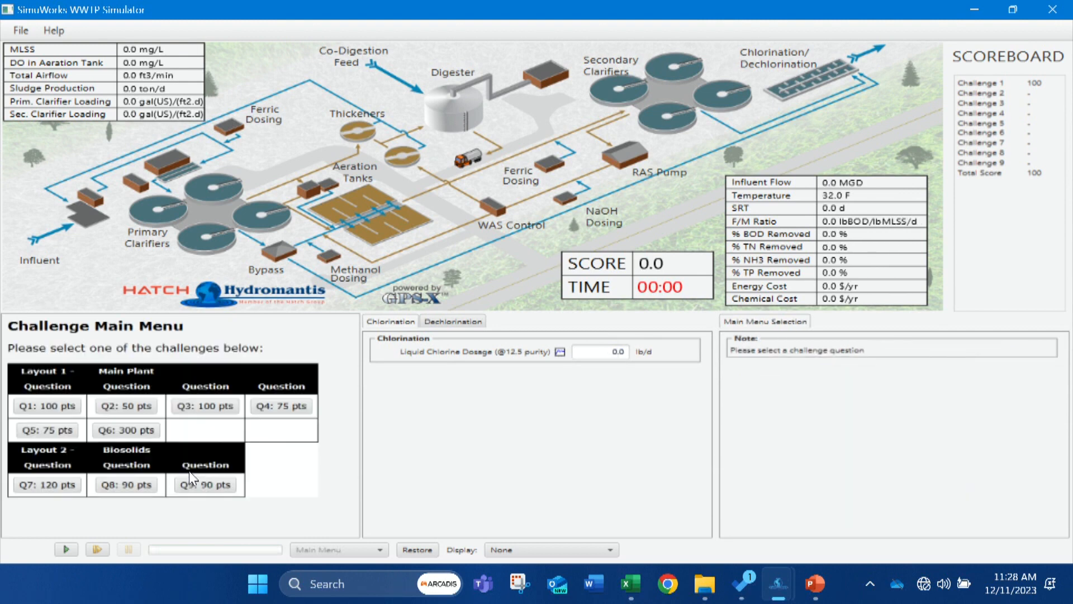
# Open Challenge 4: Energy Cost Management, restore its starting plant settings, advance to the target conditions and run the simulation.
pyautogui.click(276, 405)
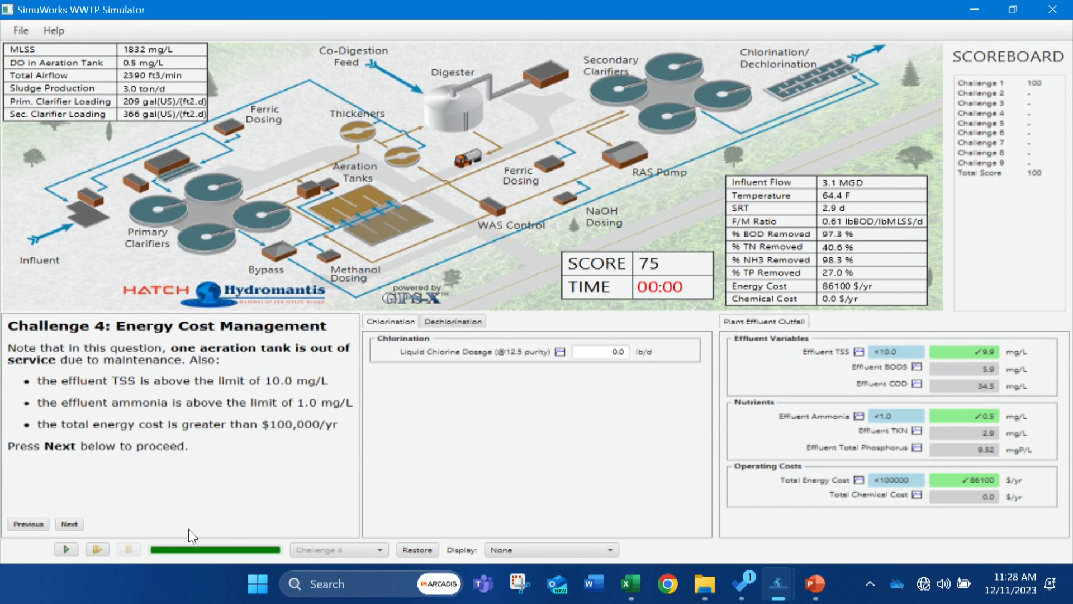
pyautogui.click(412, 549)
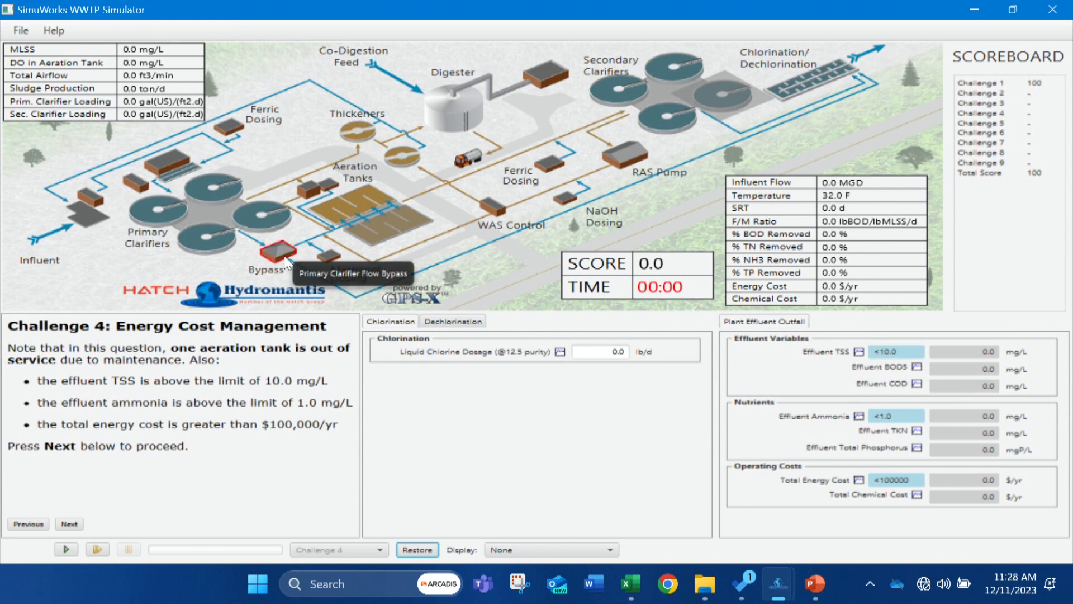
pyautogui.click(75, 523)
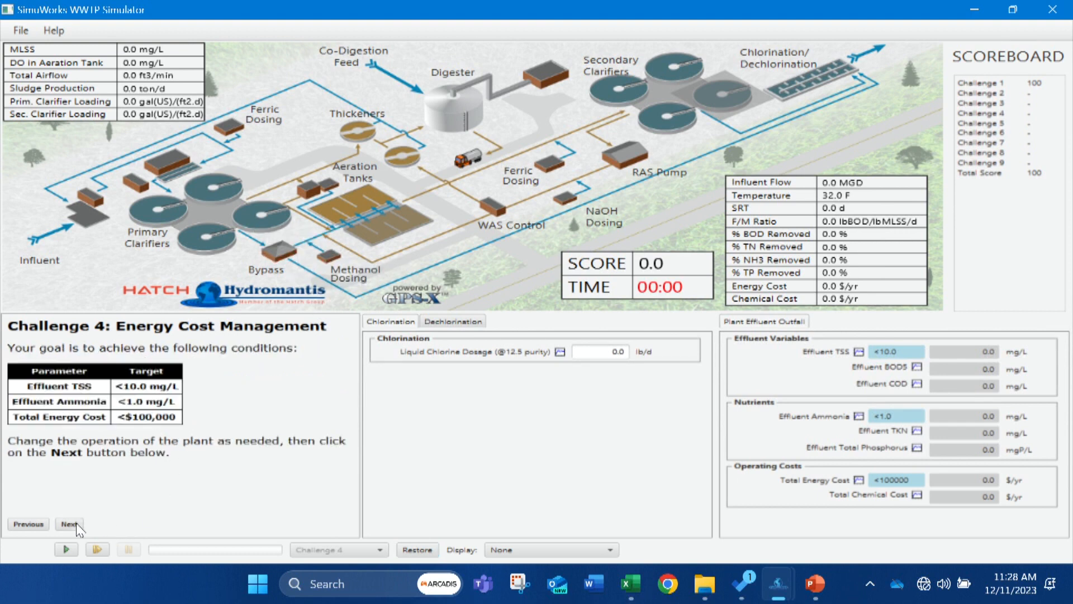
pyautogui.click(65, 550)
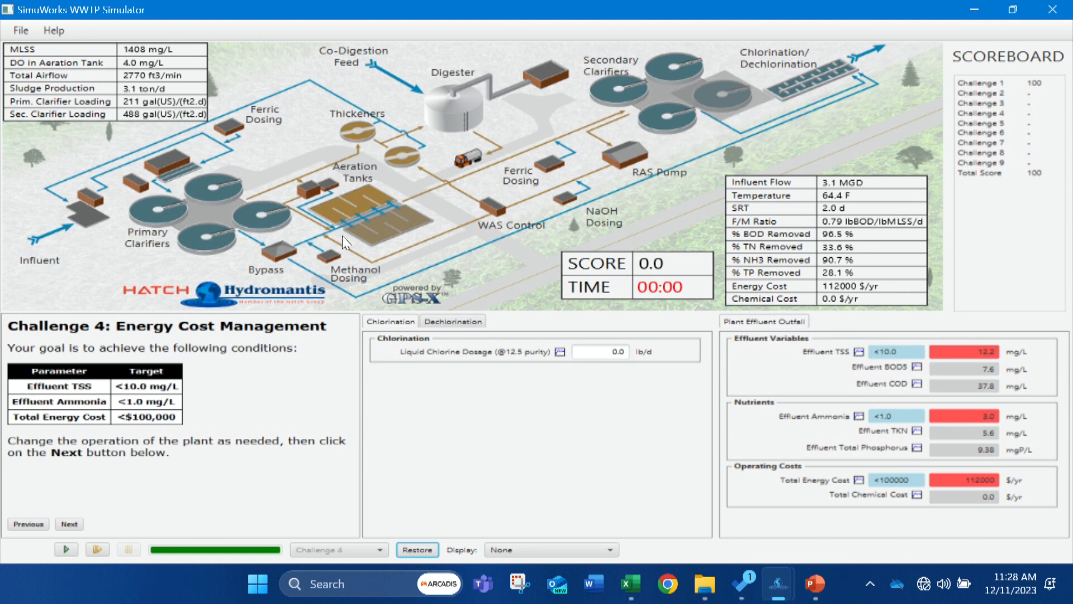
# Check the offline aeration tank's availability, put the offline secondary clarifier 4 in service and run the simulation.
pyautogui.rightClick(412, 221)
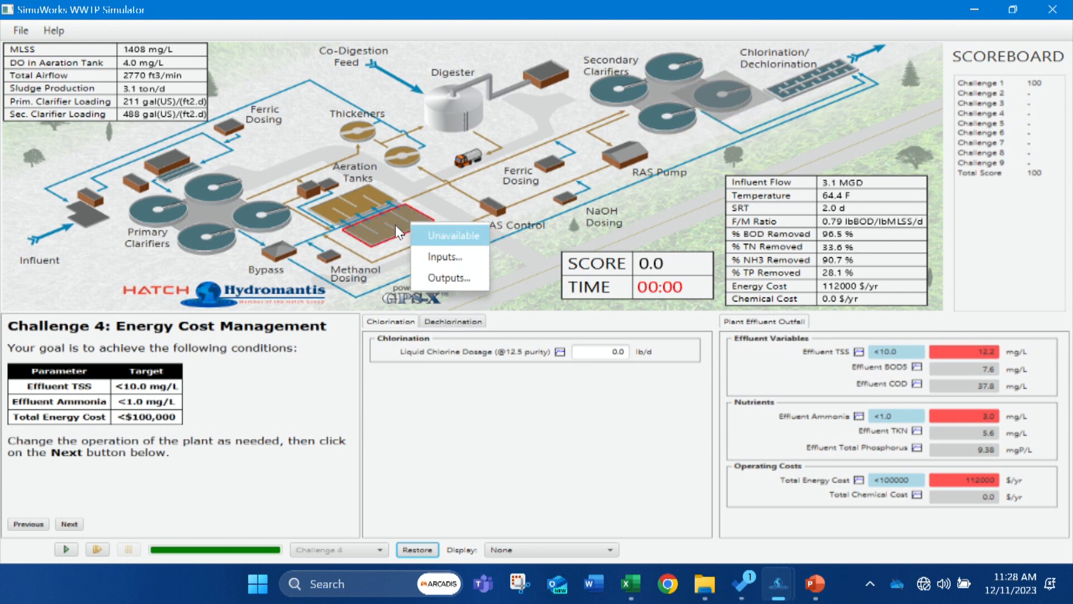
pyautogui.click(394, 225)
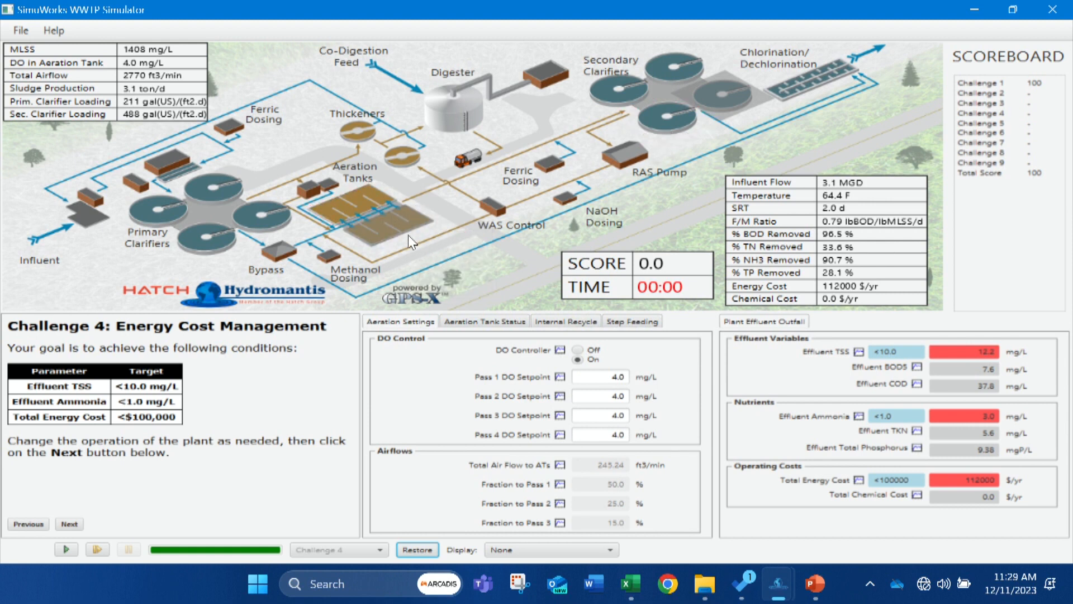
pyautogui.click(724, 96)
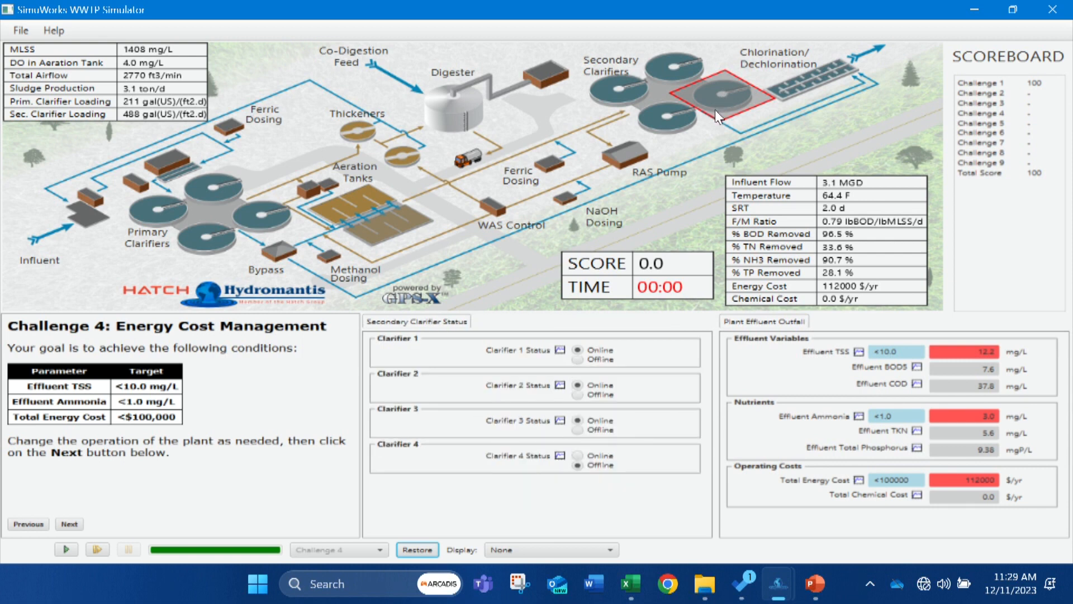
pyautogui.rightClick(717, 95)
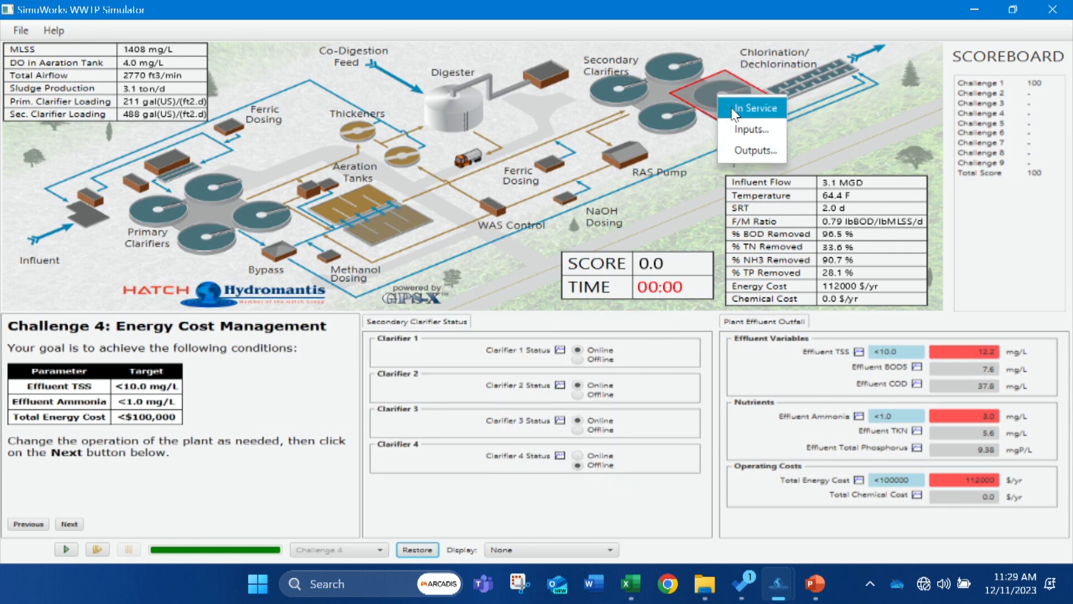
pyautogui.click(731, 107)
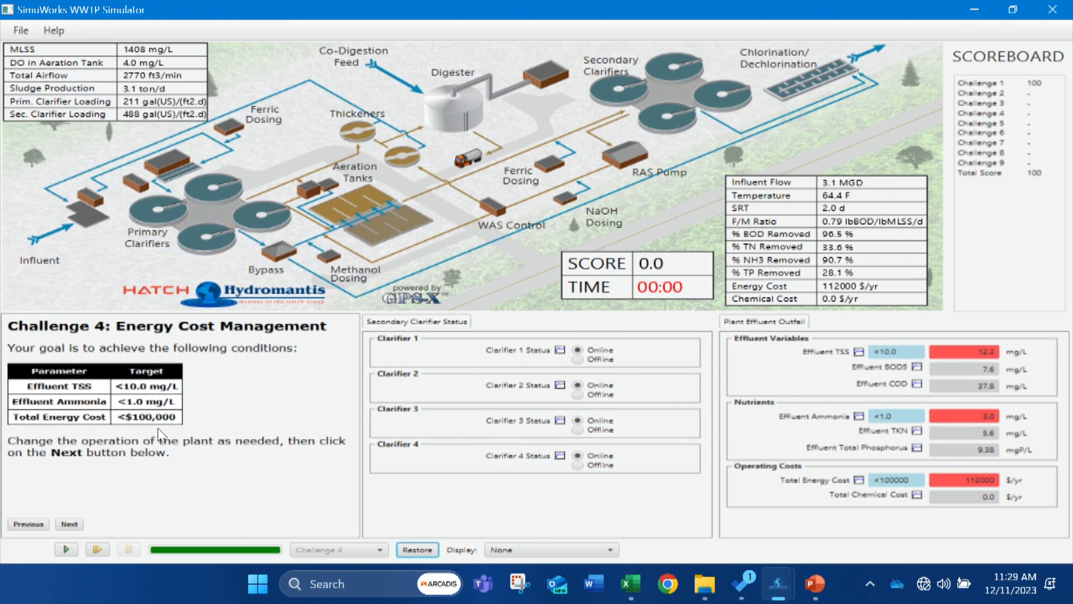
pyautogui.click(67, 550)
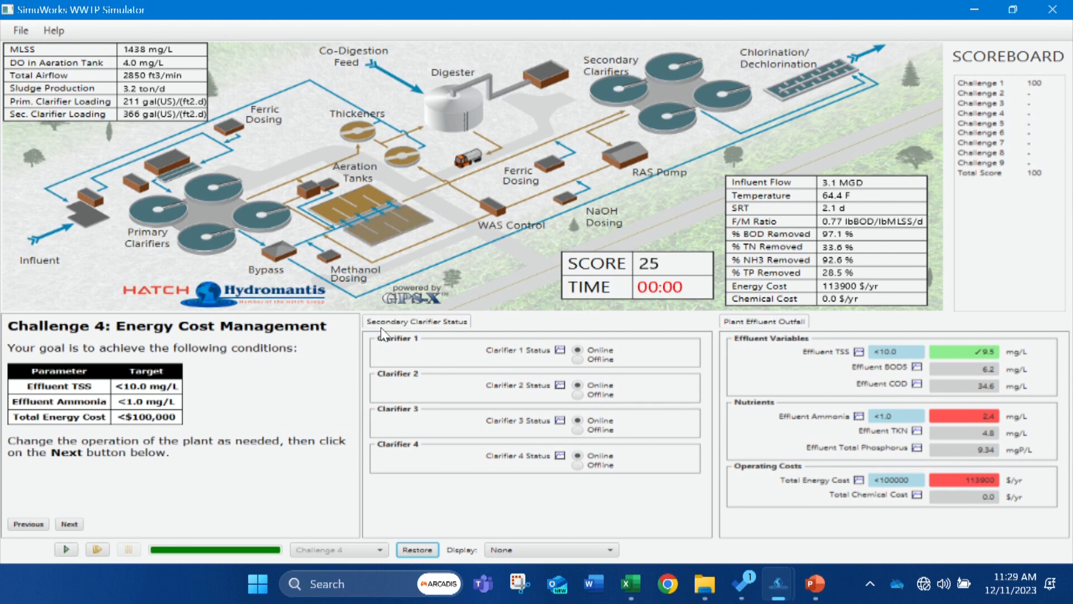
# Set the WAS flow rate to 55000 gpd(US) and run the simulation for Challenge 4.
pyautogui.click(375, 205)
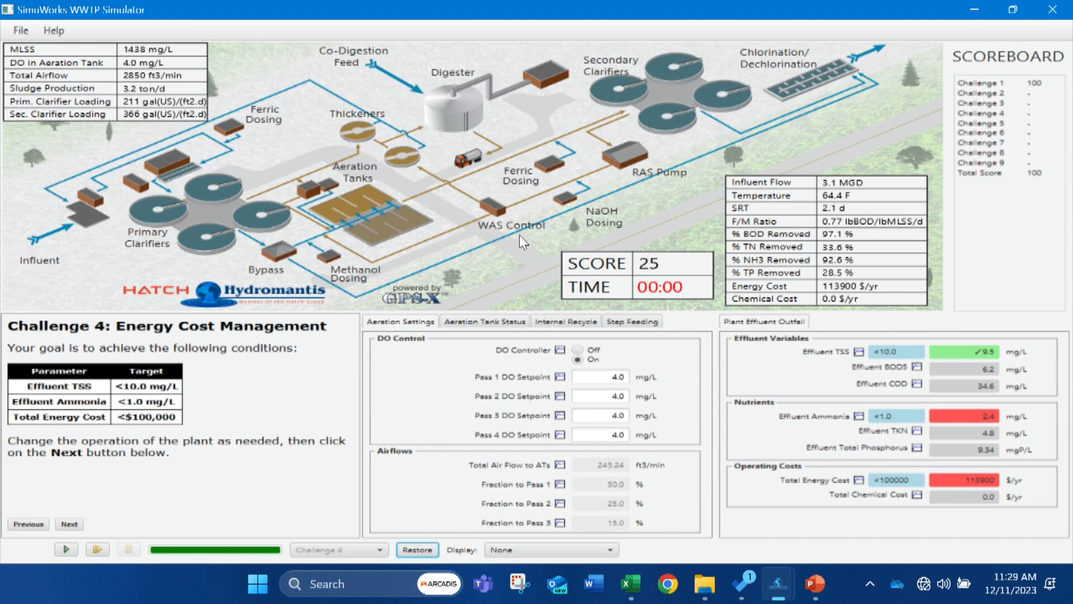
pyautogui.click(489, 207)
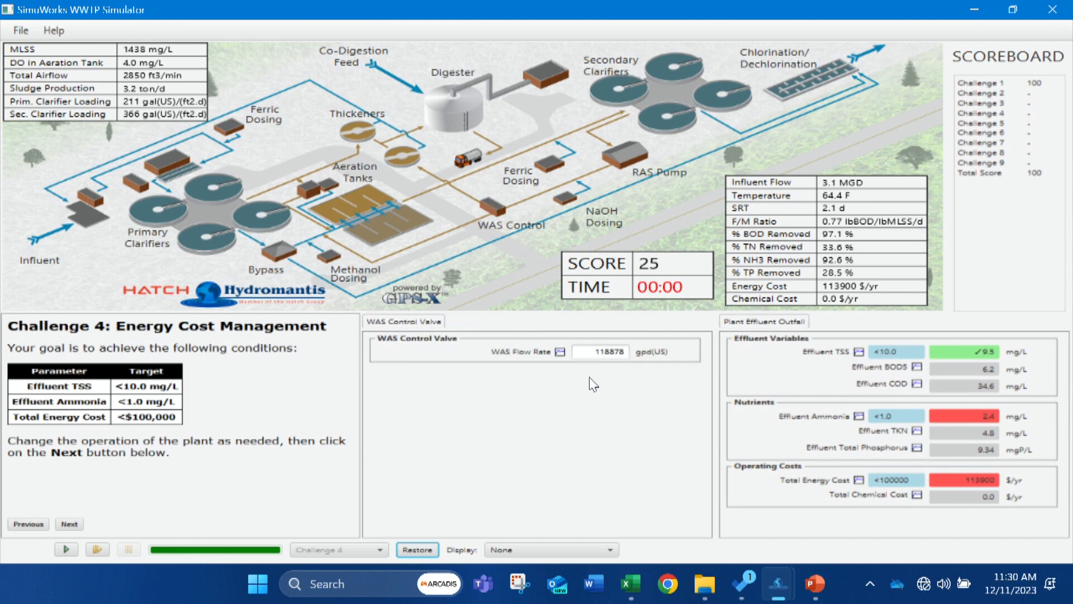
pyautogui.doubleClick(593, 353)
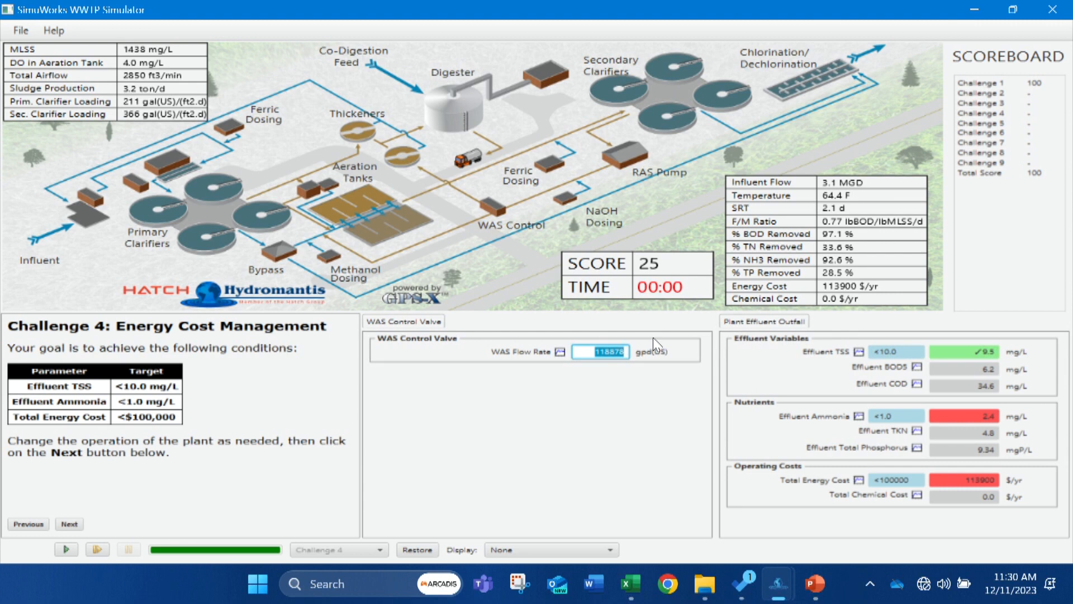
pyautogui.write('55000')
pyautogui.click(65, 551)
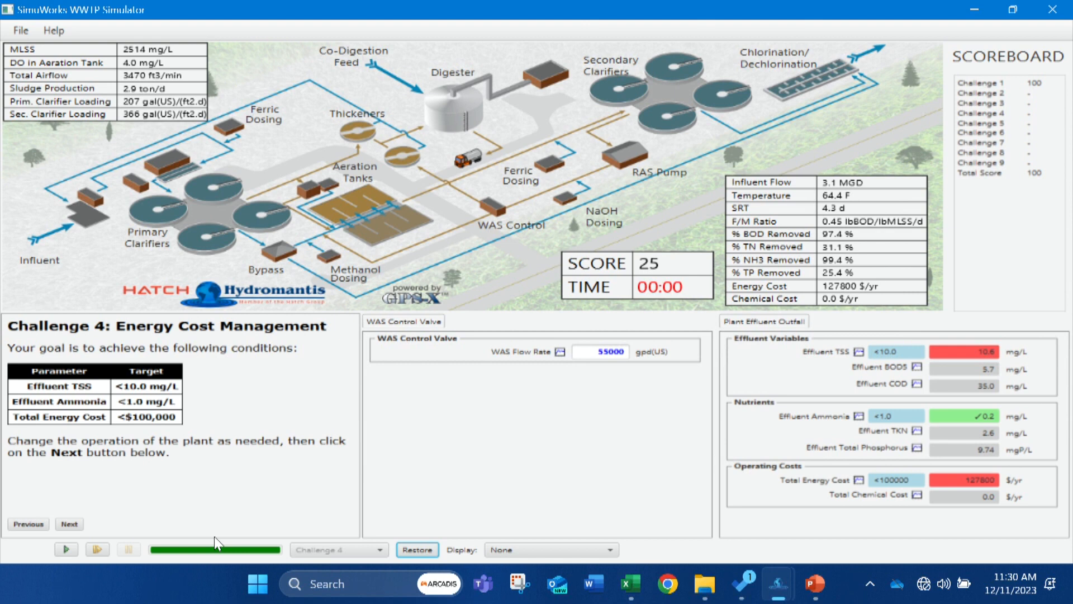
# Review the RAS flow rate, the methanol dosage, and the secondary and preliminary ferric dosages.
pyautogui.click(620, 161)
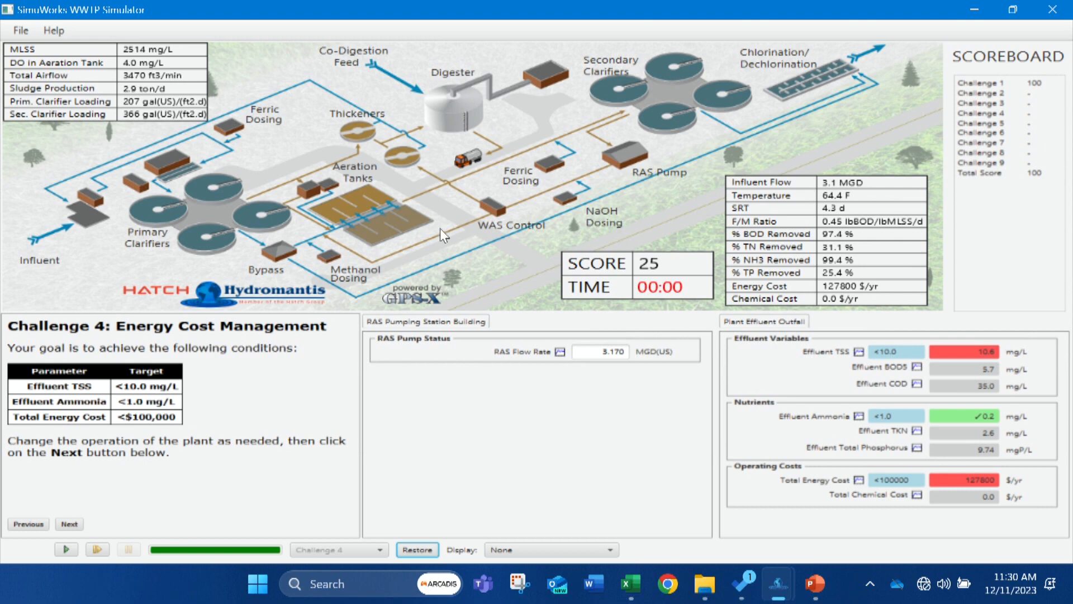
pyautogui.click(327, 256)
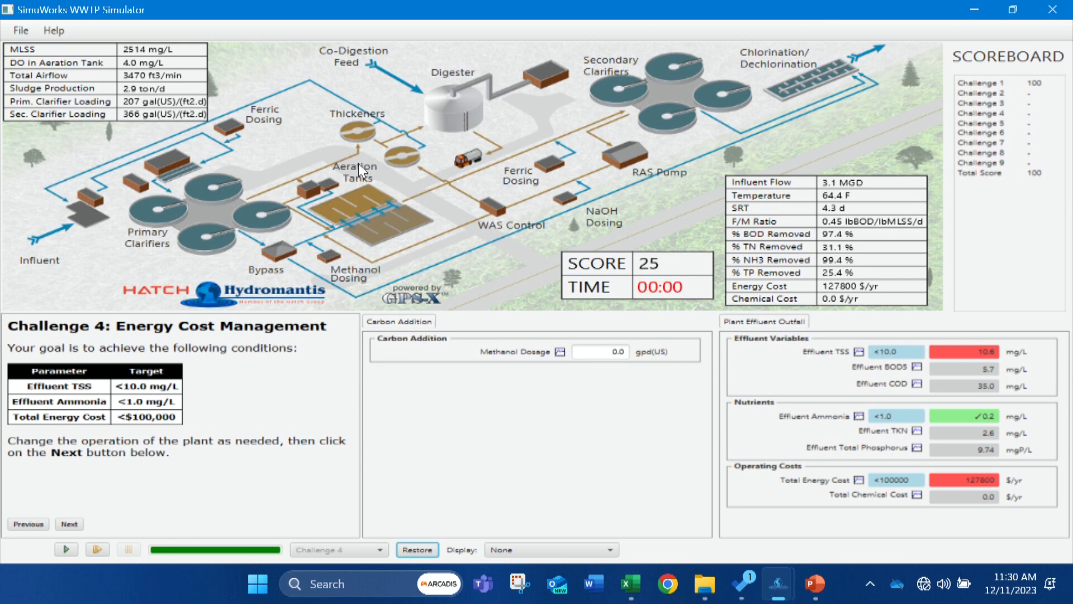
pyautogui.click(538, 162)
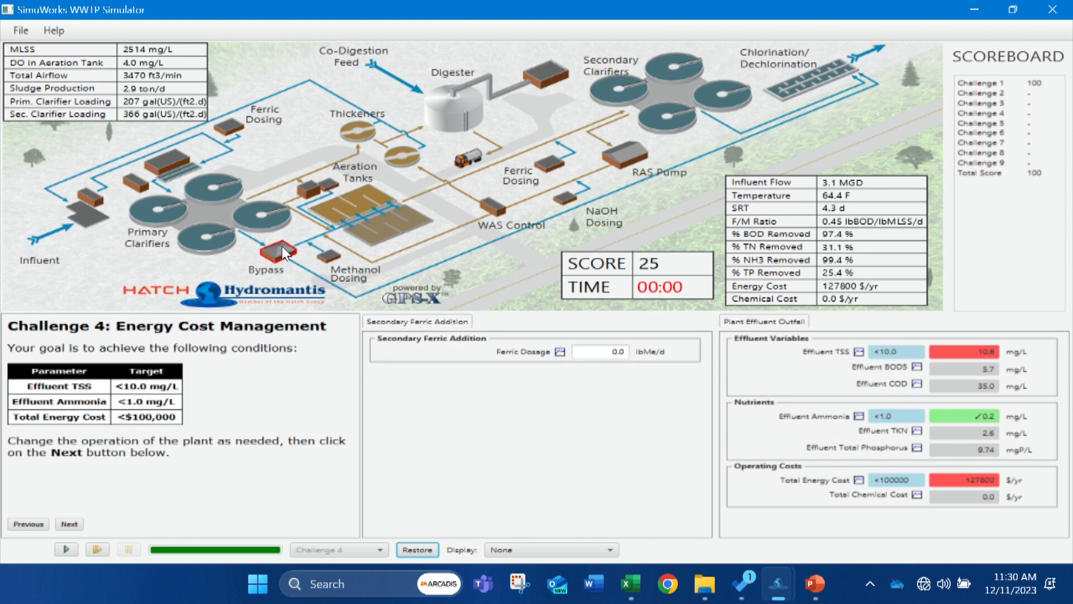
pyautogui.click(234, 126)
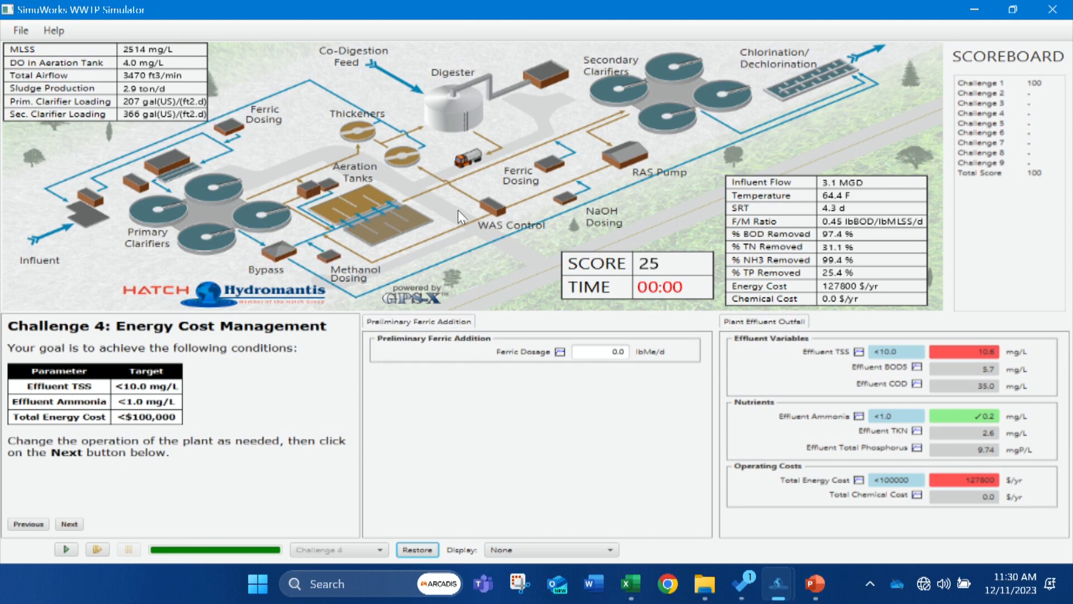
# Set the aeration tanks' DO setpoints for passes 1 through 4 to 2.0 mg/L each.
pyautogui.click(356, 196)
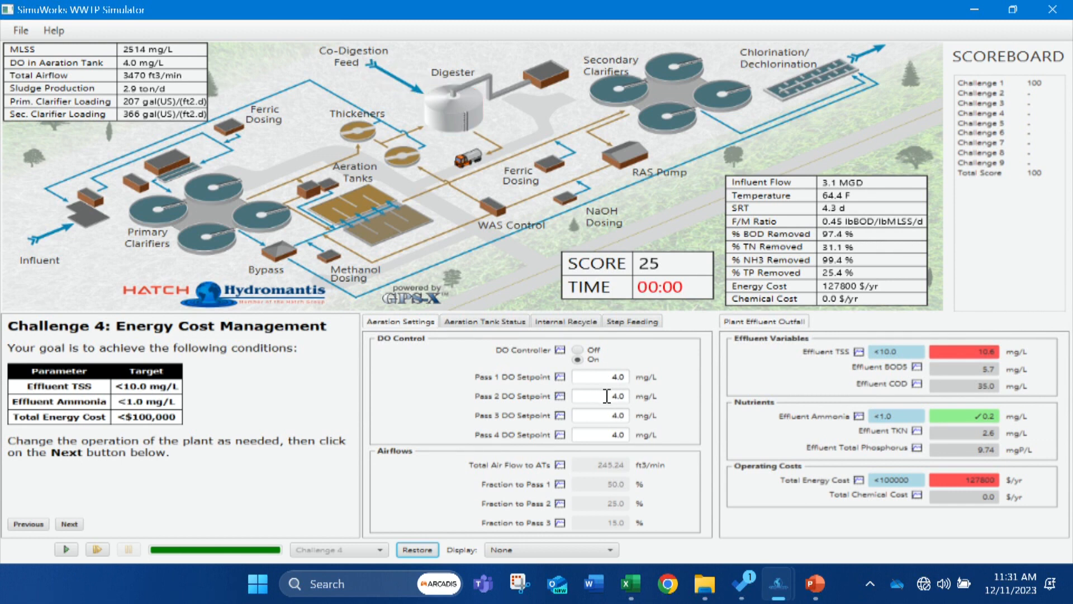
pyautogui.click(599, 378)
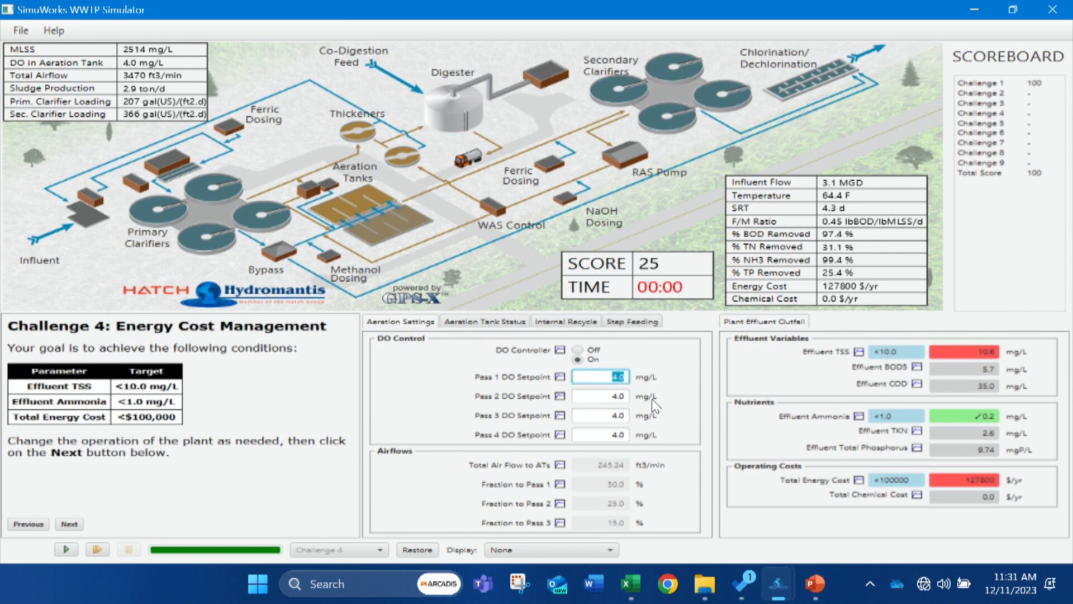
pyautogui.click(595, 401)
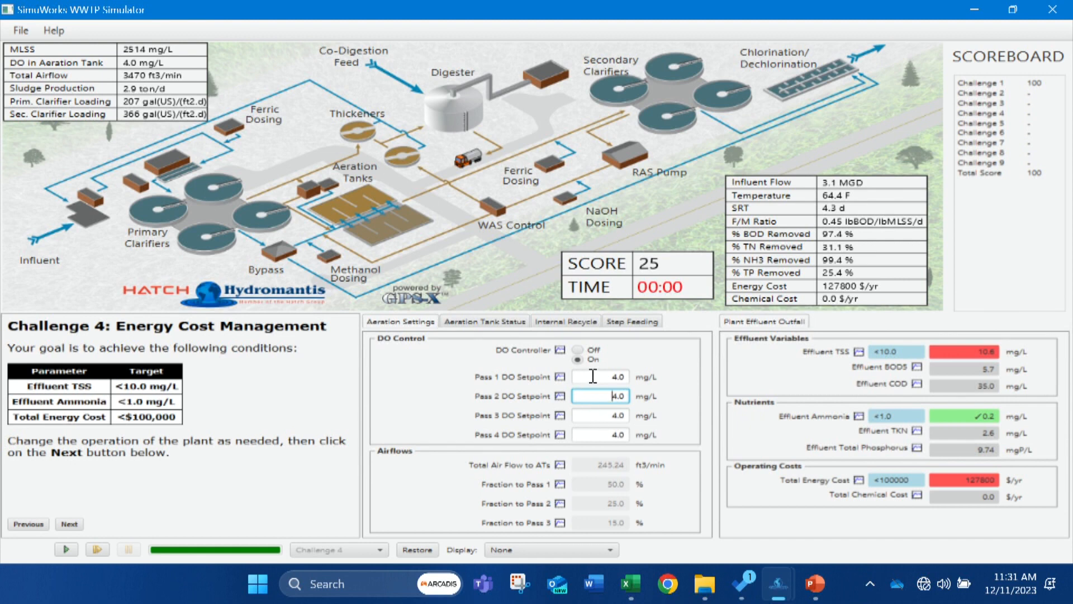
pyautogui.click(595, 377)
pyautogui.write('2')
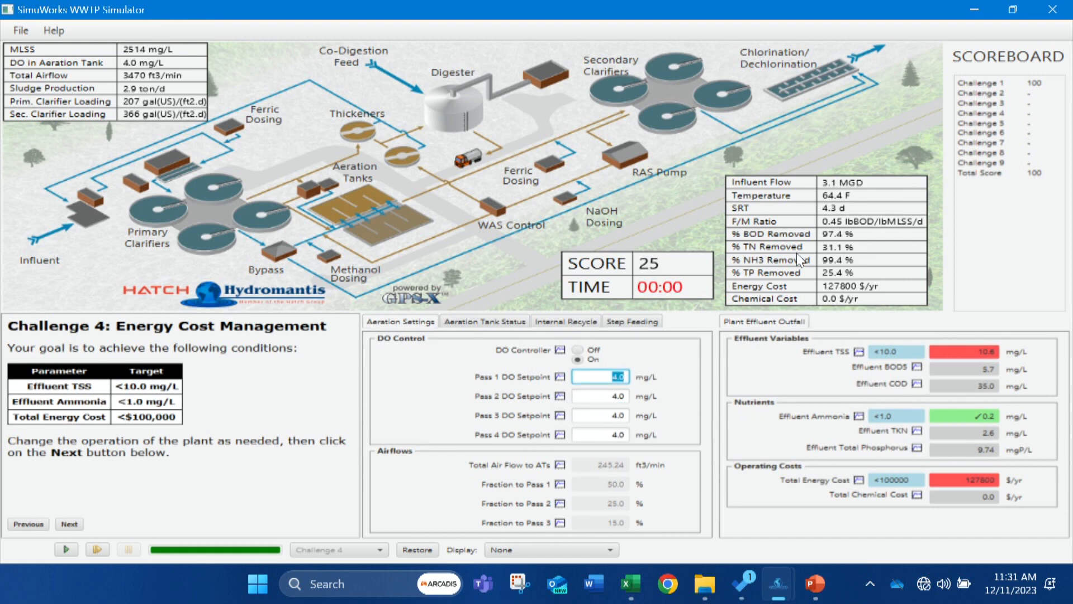
pyautogui.write('.0')
pyautogui.click(607, 392)
pyautogui.write('2')
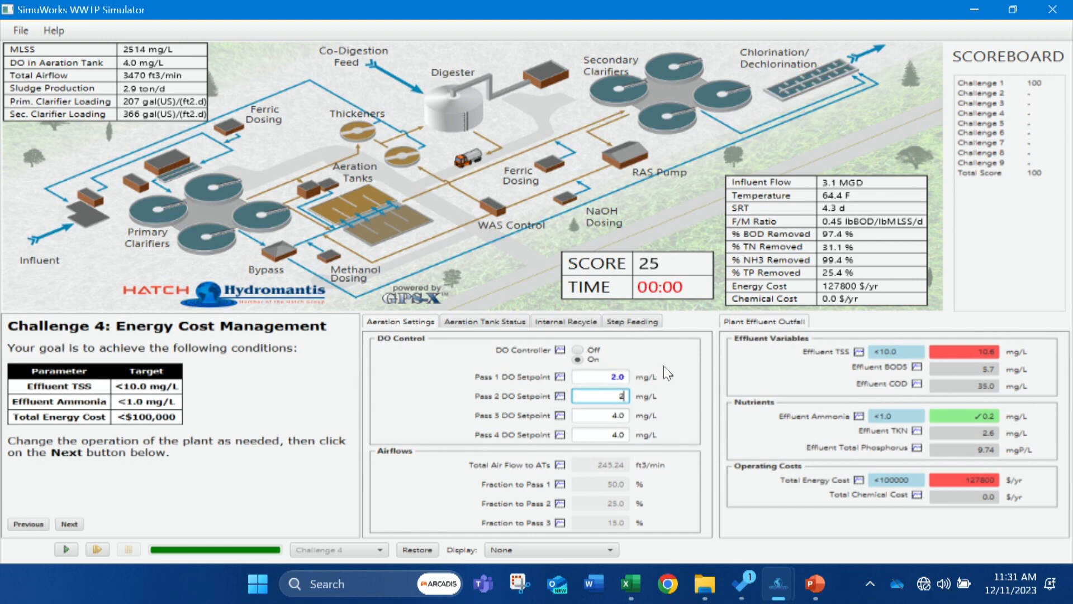
pyautogui.write('.0')
pyautogui.click(629, 415)
pyautogui.write('2.0')
pyautogui.click(608, 432)
pyautogui.write('2.0')
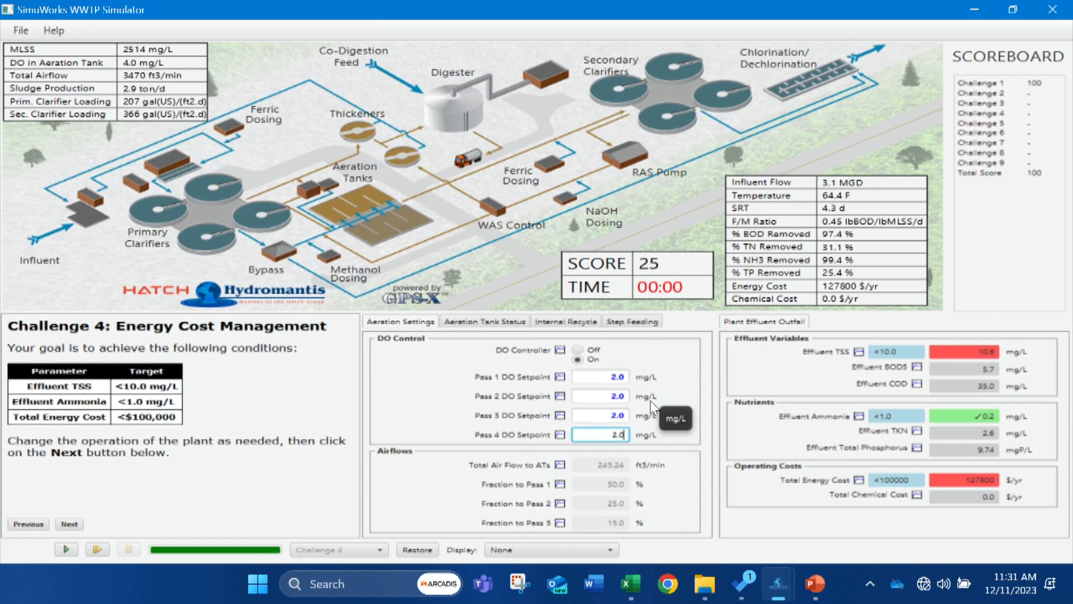
# Run the simulation with the new DO setpoints and check the aeration tank status and internal recycle settings.
pyautogui.click(67, 550)
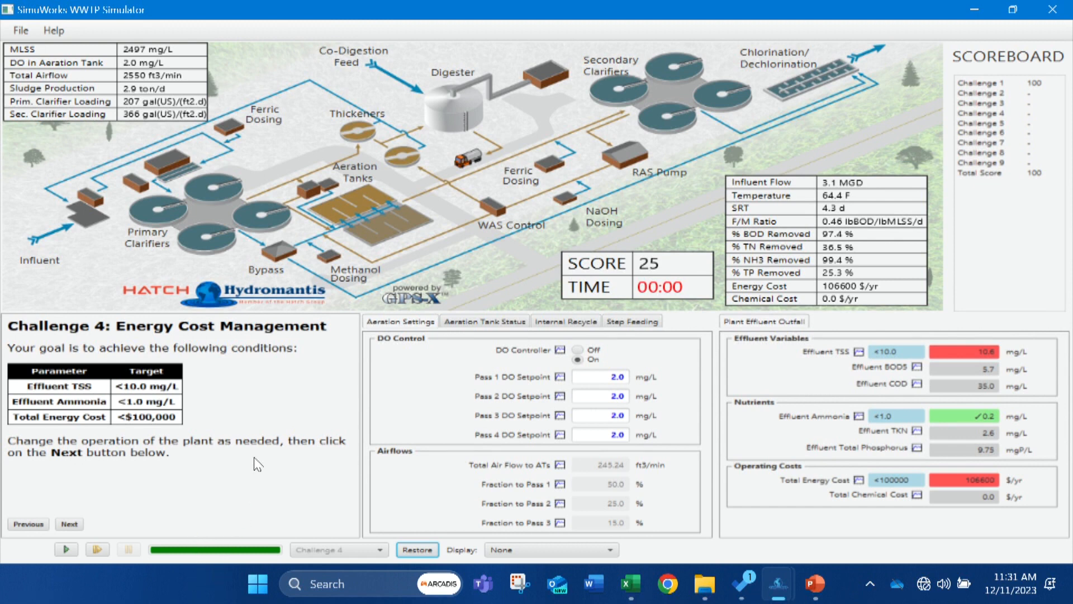
pyautogui.click(479, 323)
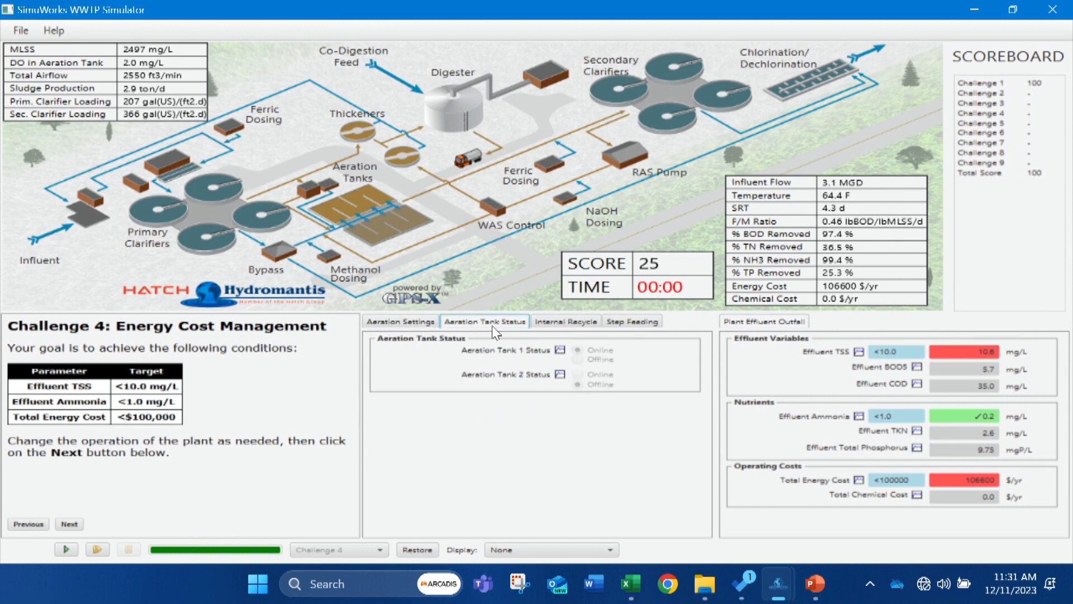
pyautogui.click(567, 324)
pyautogui.click(400, 316)
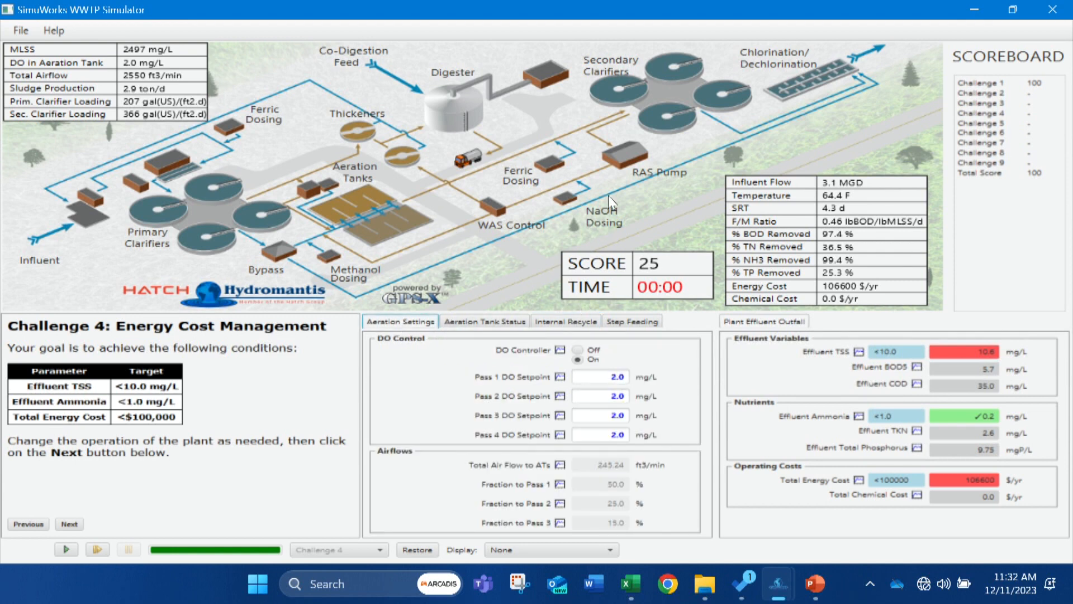
# Set the RAS flow rate to 2.2 MGD(US) and run the simulation.
pyautogui.click(617, 158)
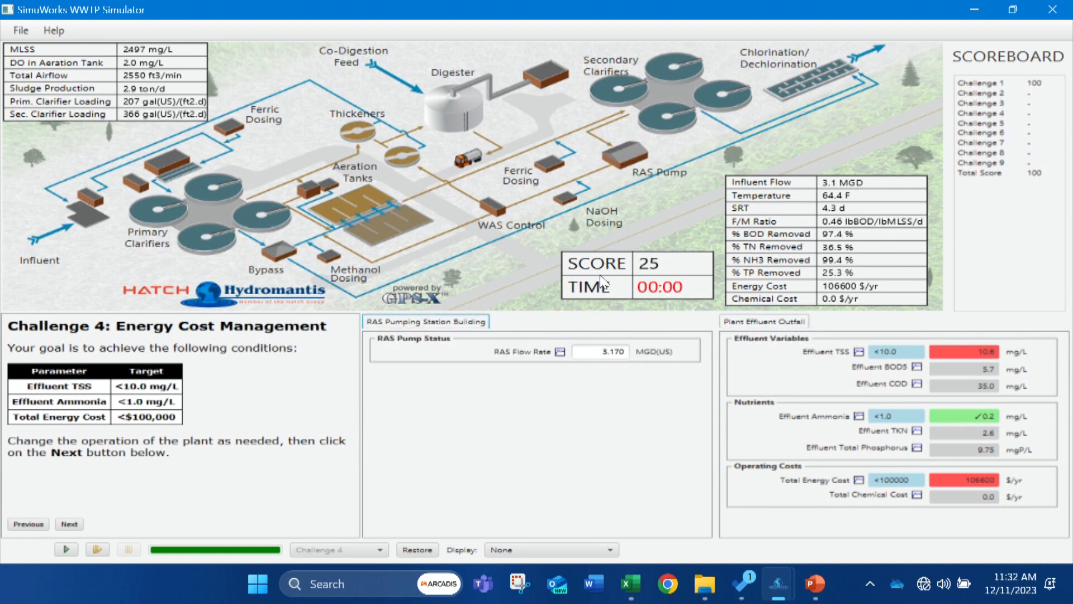
pyautogui.click(598, 352)
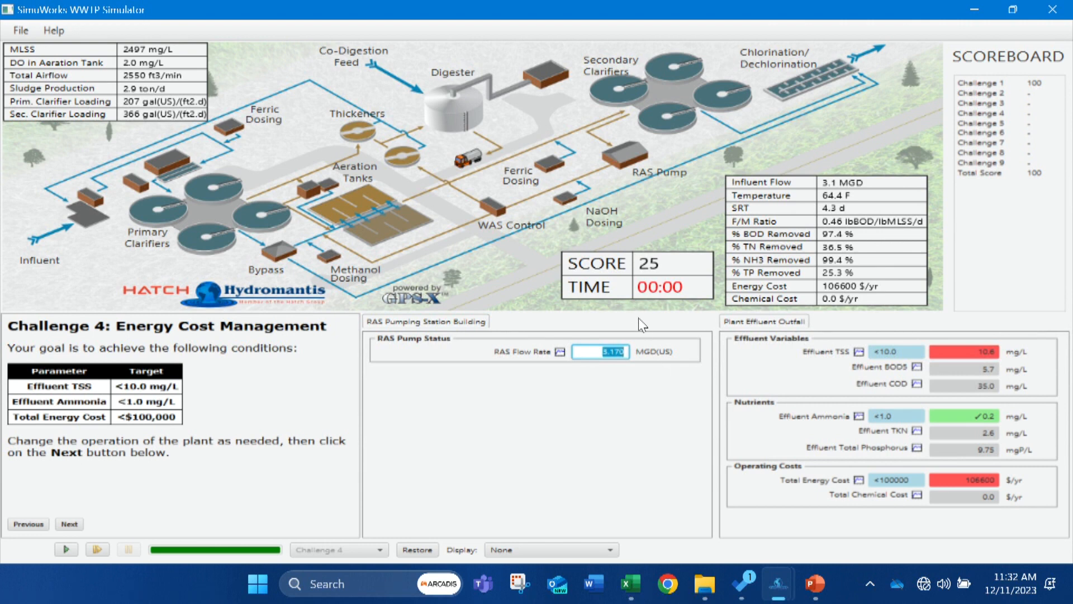
pyautogui.write('2.2')
pyautogui.click(67, 551)
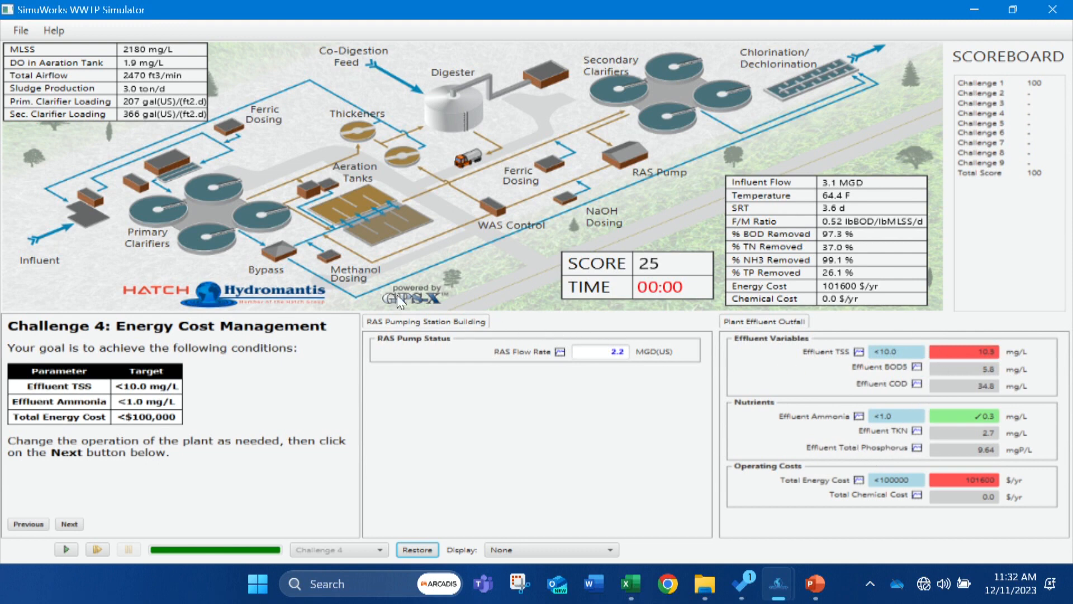
# Set the aeration tanks' internal mixed-liquor recycle from zone 4 to 2 to 0 MGD(US) and run the simulation.
pyautogui.click(366, 209)
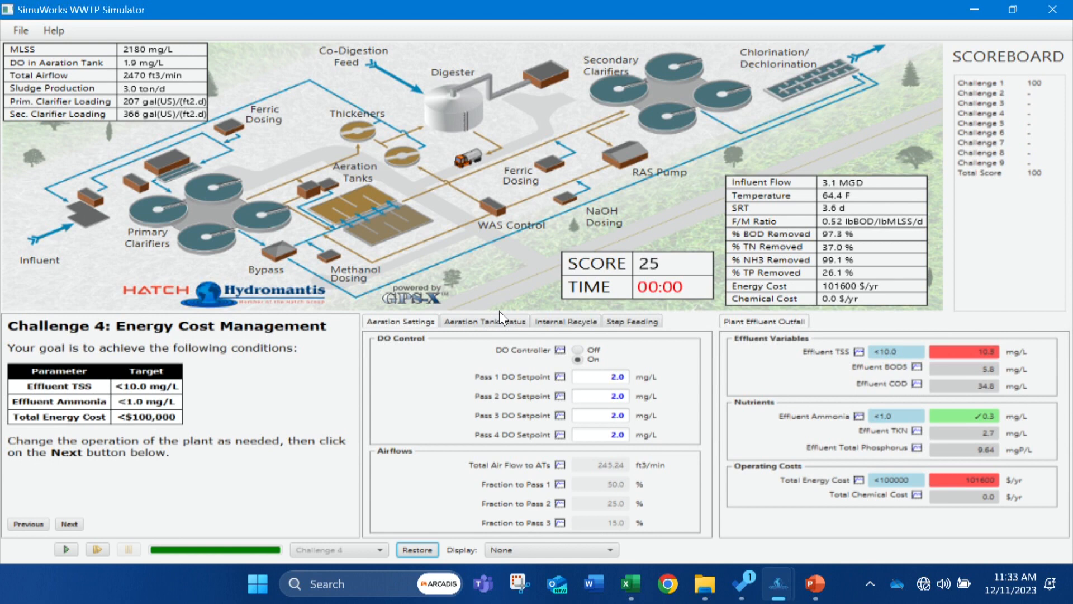
pyautogui.click(565, 320)
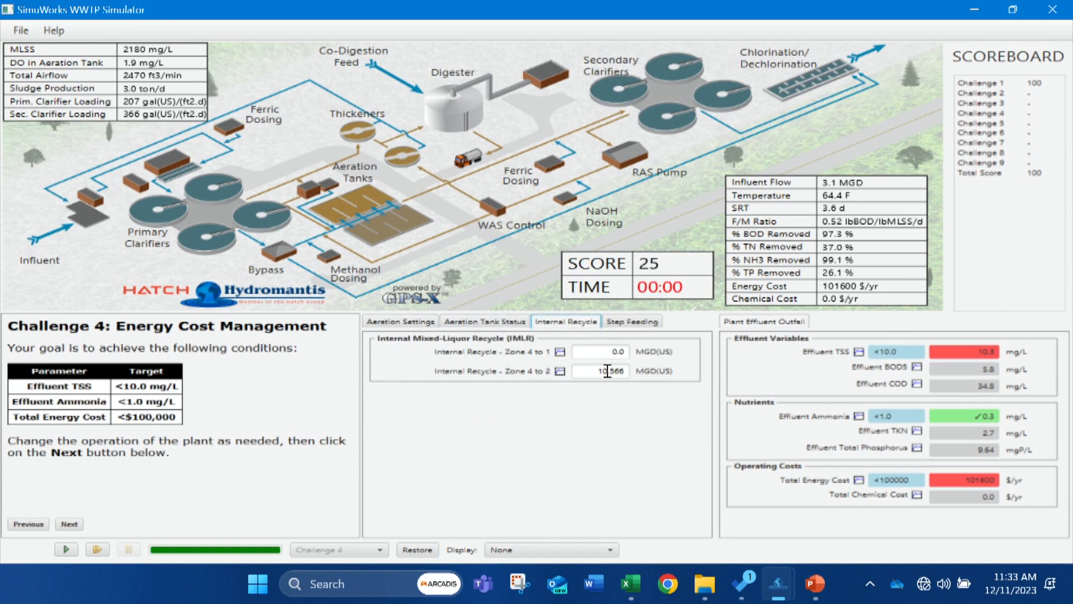
pyautogui.moveTo(592, 371); pyautogui.dragTo(643, 369)
pyautogui.write('0')
pyautogui.click(62, 549)
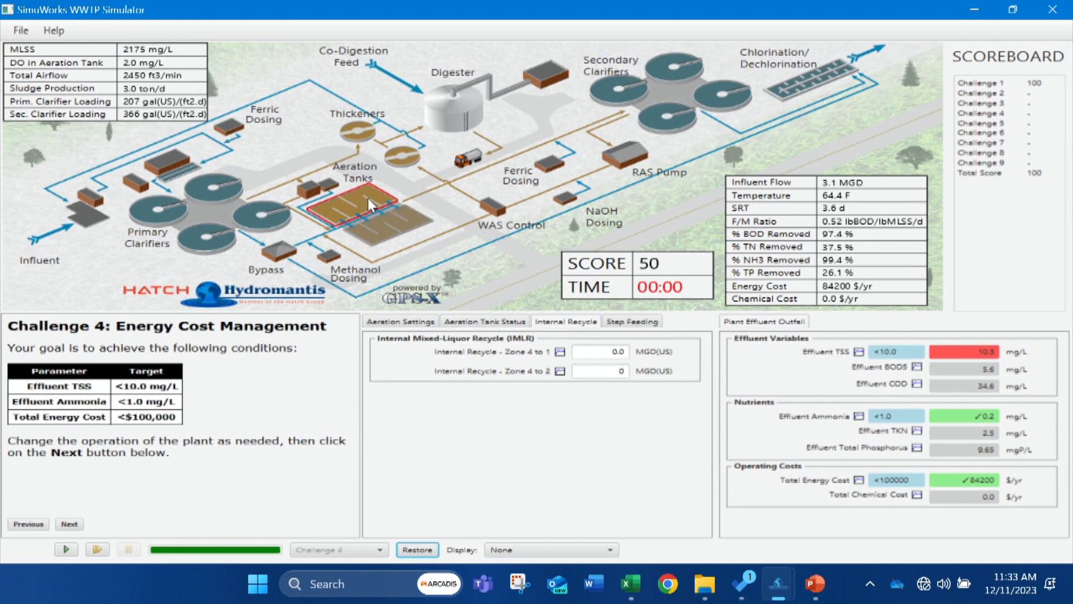
# Change the aeration tanks' pass 1 DO setpoint to 1.5 mg/L and return it to 2 mg/L.
pyautogui.click(449, 322)
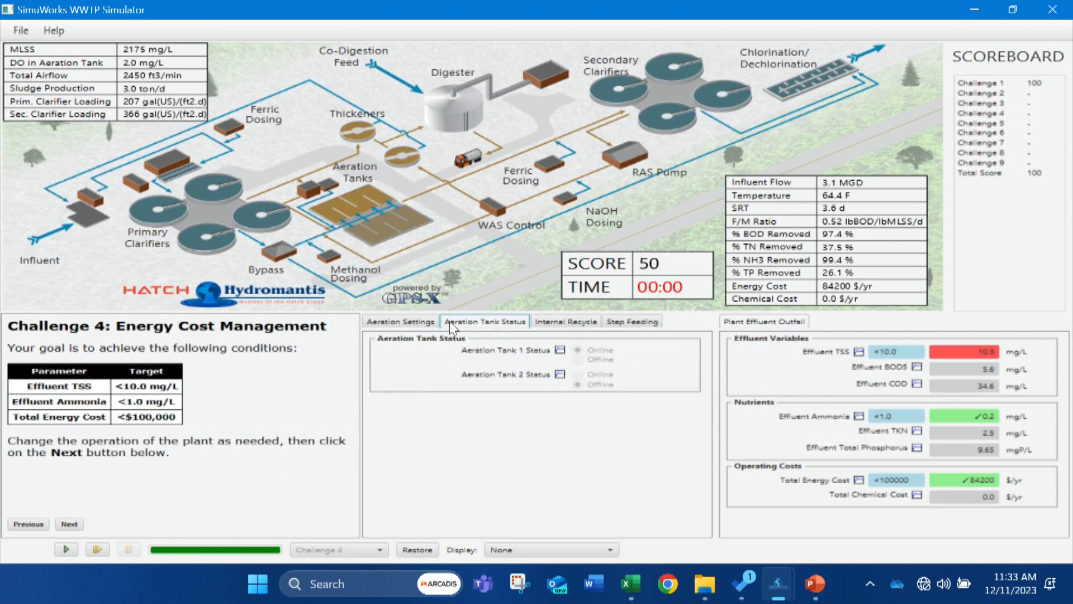
pyautogui.click(412, 321)
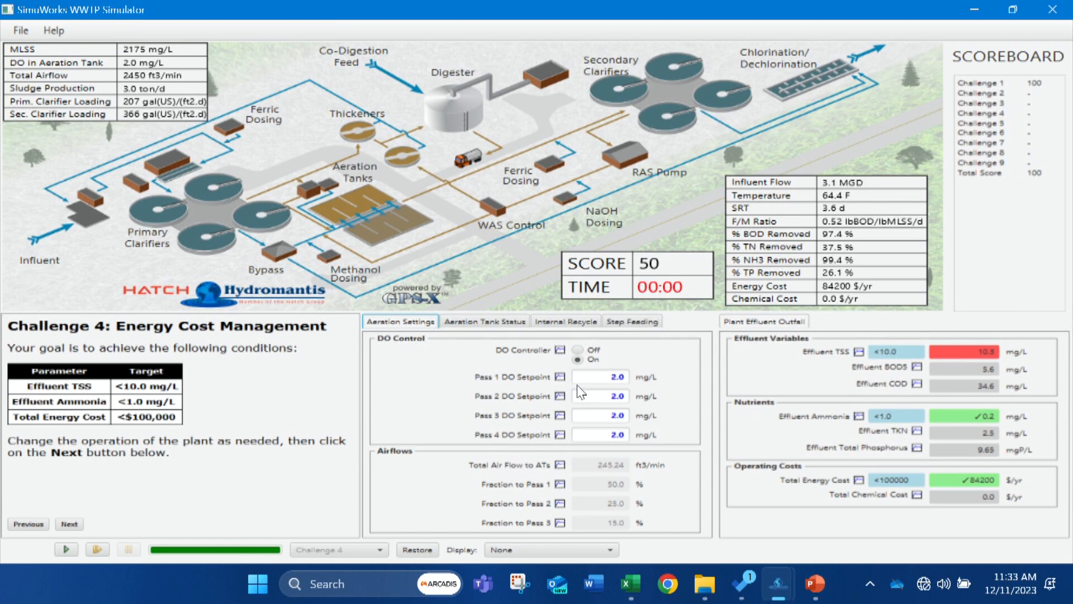
pyautogui.click(600, 378)
pyautogui.moveTo(600, 379); pyautogui.dragTo(676, 382)
pyautogui.write('1')
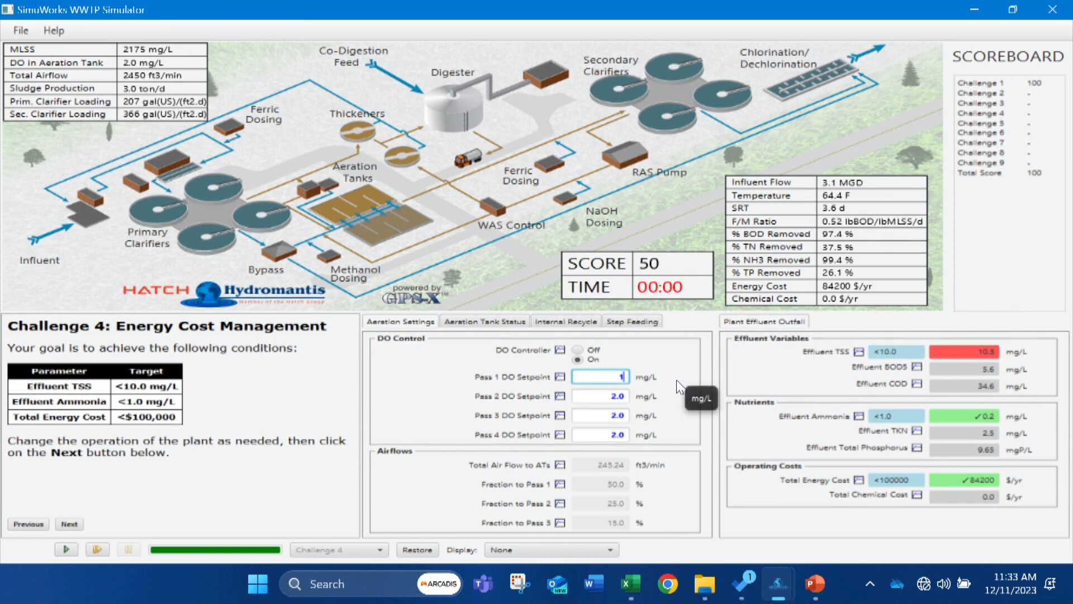
pyautogui.write('.5')
pyautogui.moveTo(610, 395); pyautogui.dragTo(659, 382)
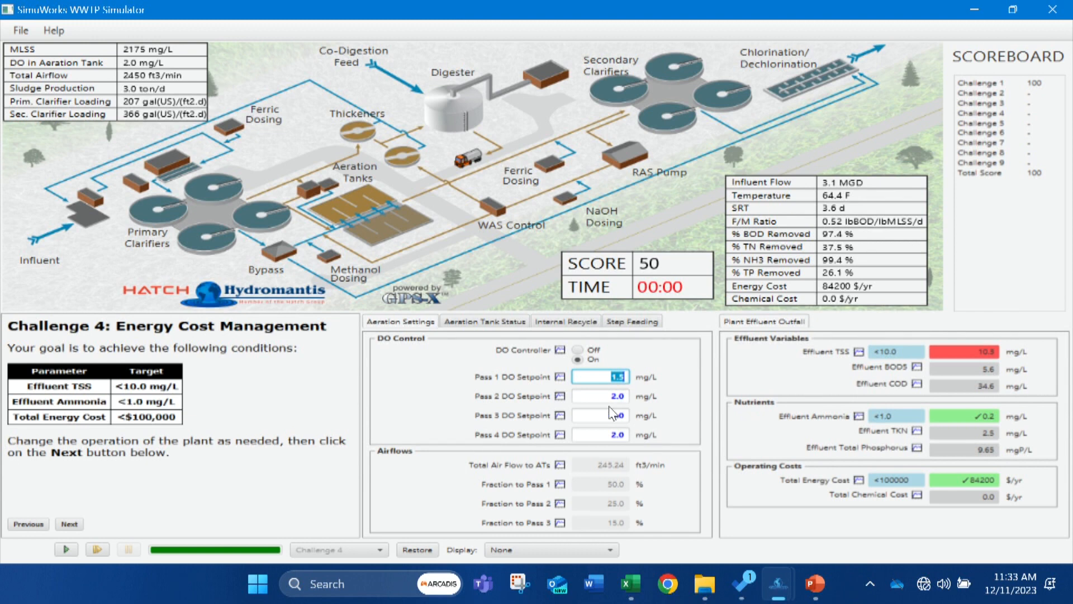
pyautogui.write('2')
# Set the DO setpoints to 1.5 mg/L for pass 2, 1.0 for pass 3 and 0.5 for pass 4, and run the simulation.
pyautogui.click(592, 396)
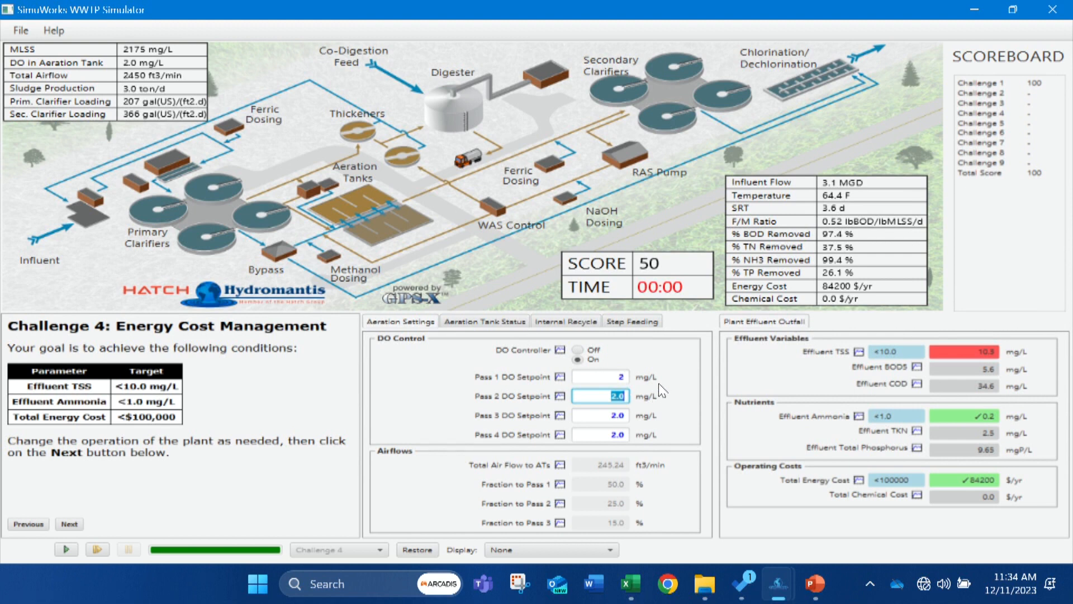
pyautogui.write('1.5')
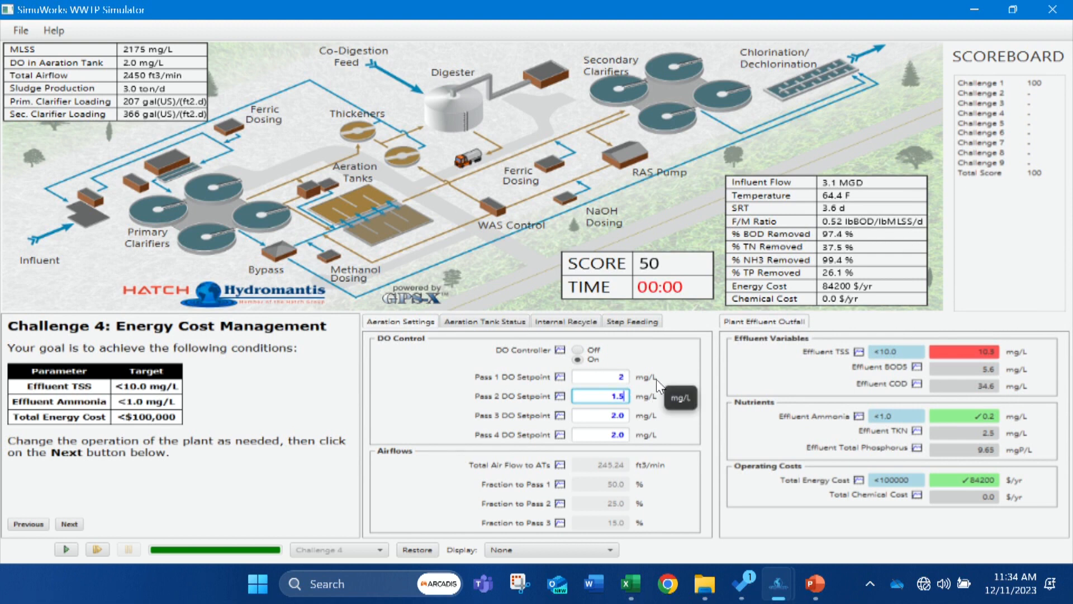
pyautogui.press('Tab')
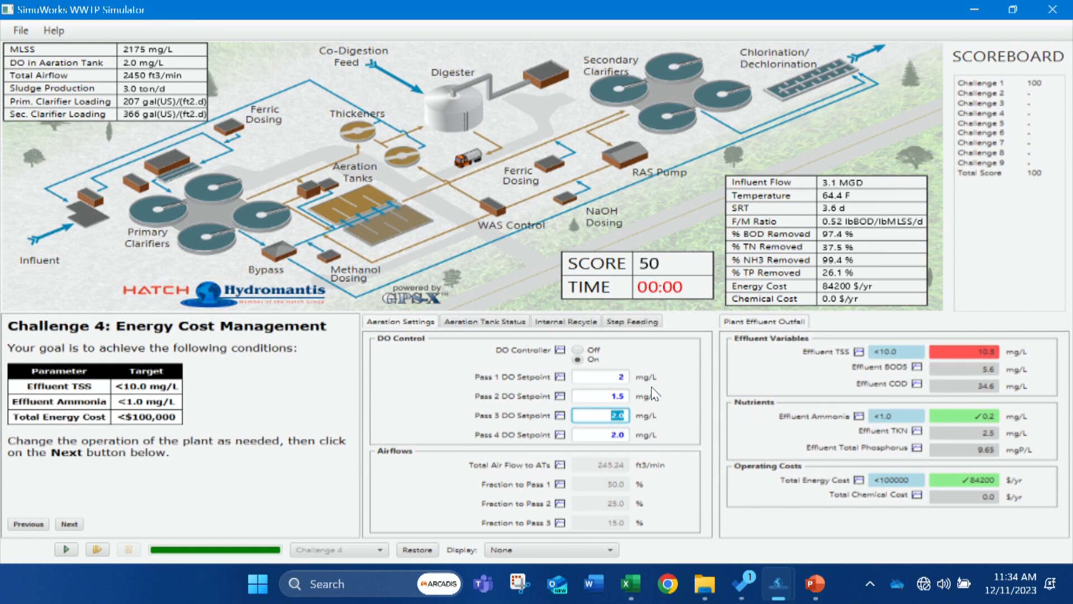
pyautogui.write('1.0')
pyautogui.press('Tab')
pyautogui.write('0.5')
pyautogui.click(74, 547)
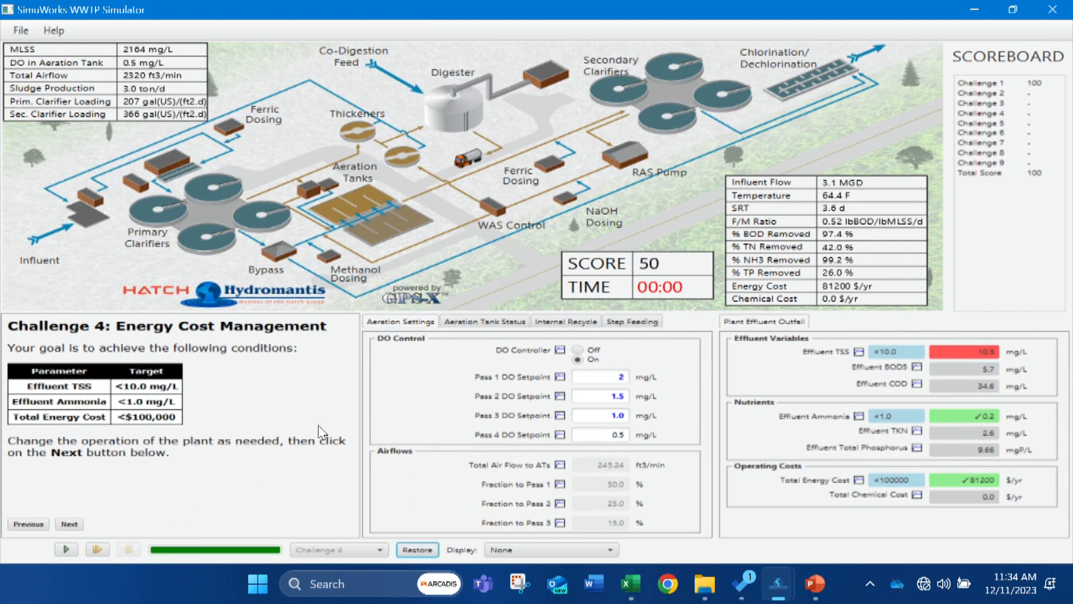
# Set the DO setpoints to 3 mg/L for pass 1, 2 for pass 2 and 1 for pass 3, and run the simulation.
pyautogui.click(617, 378)
pyautogui.doubleClick(619, 378)
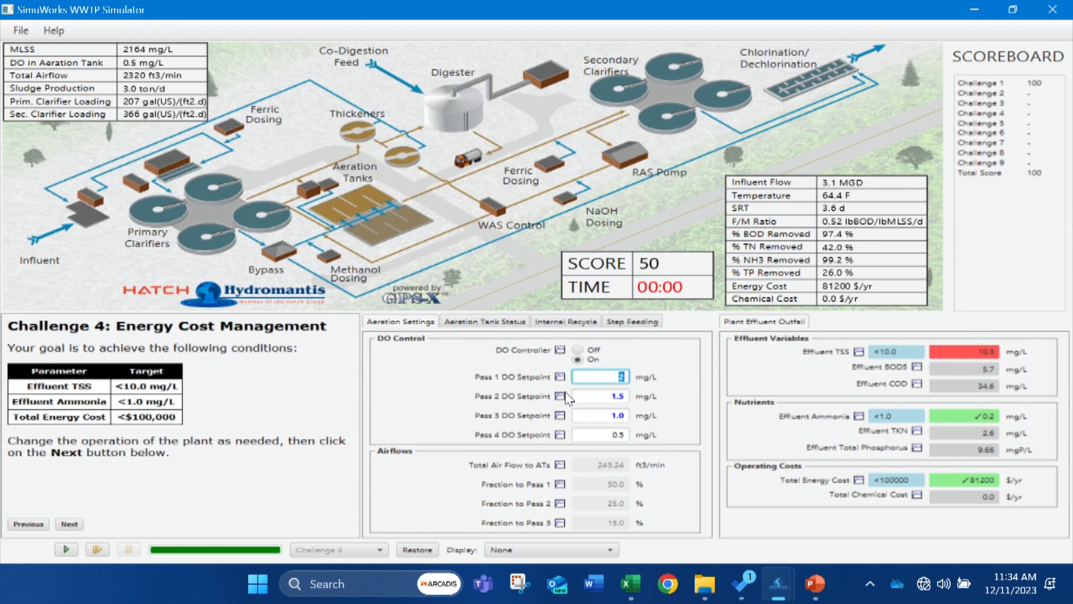
pyautogui.write('3')
pyautogui.click(600, 397)
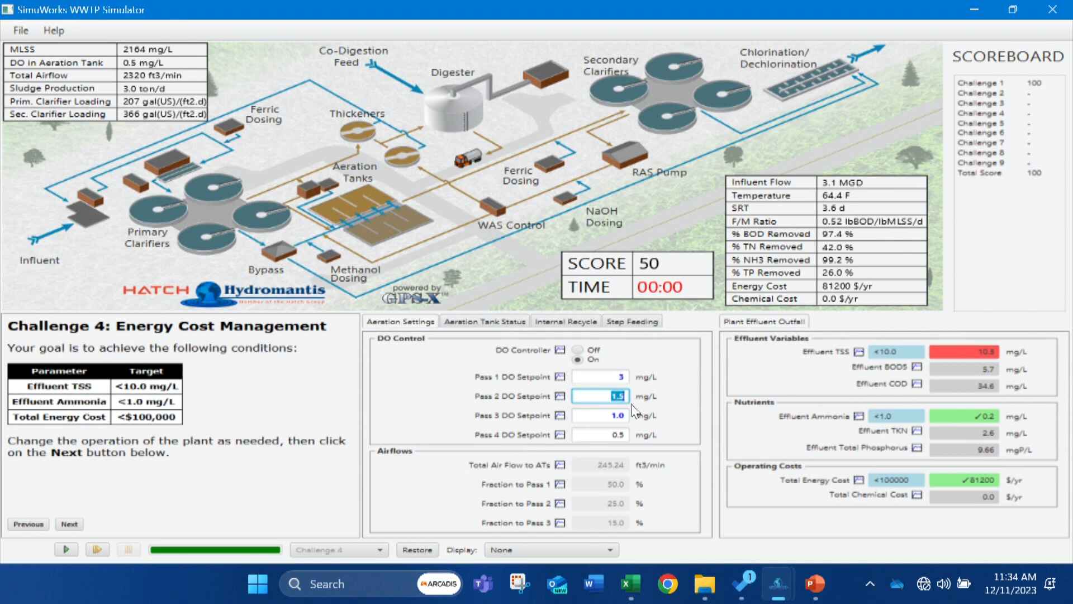
pyautogui.write('2')
pyautogui.click(606, 415)
pyautogui.write('1')
pyautogui.click(69, 549)
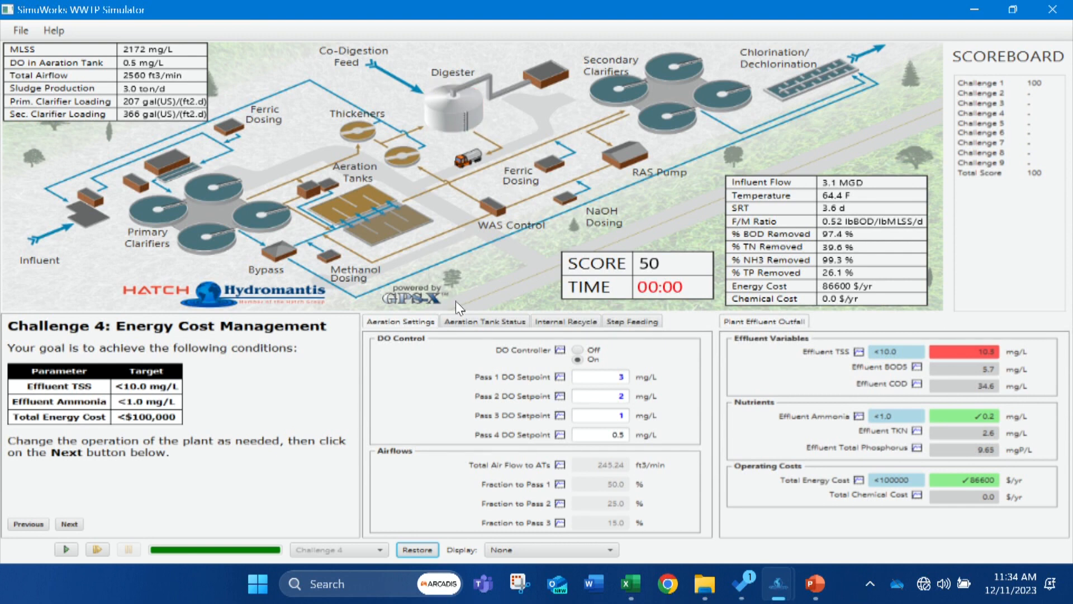
# Check the aeration tanks' recycle and step feeding settings, set the WAS flow rate to 60000 gpd(US) and run the simulation.
pyautogui.click(475, 318)
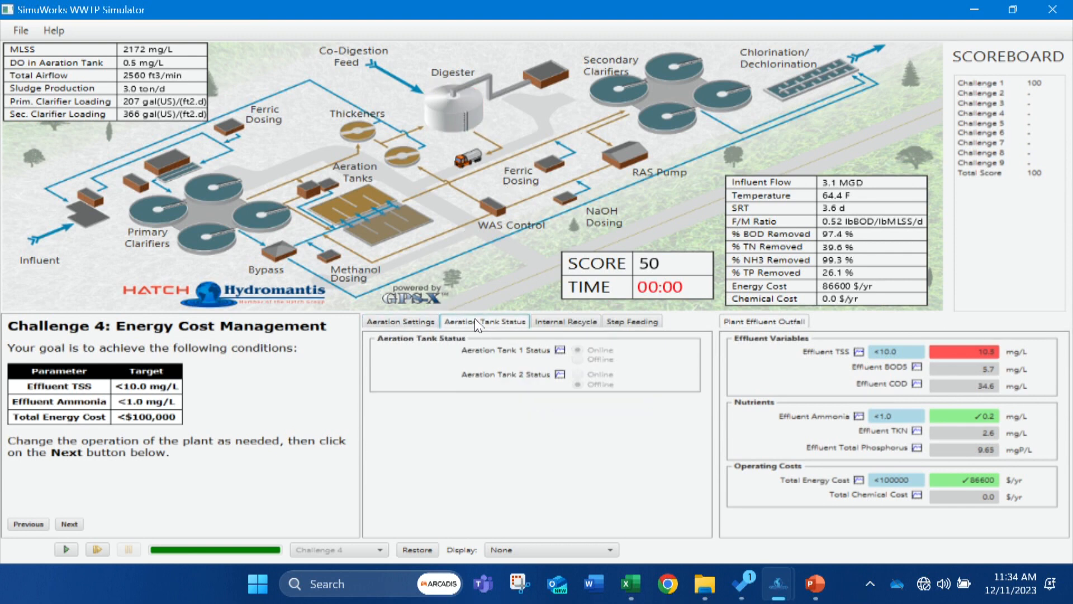
pyautogui.click(559, 323)
pyautogui.click(624, 322)
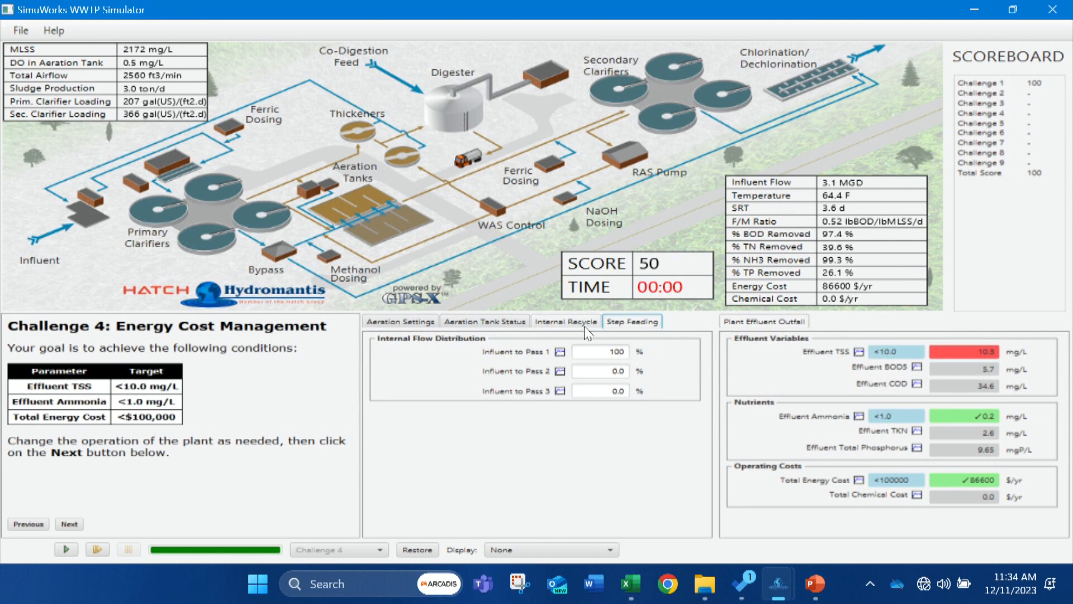
pyautogui.click(497, 216)
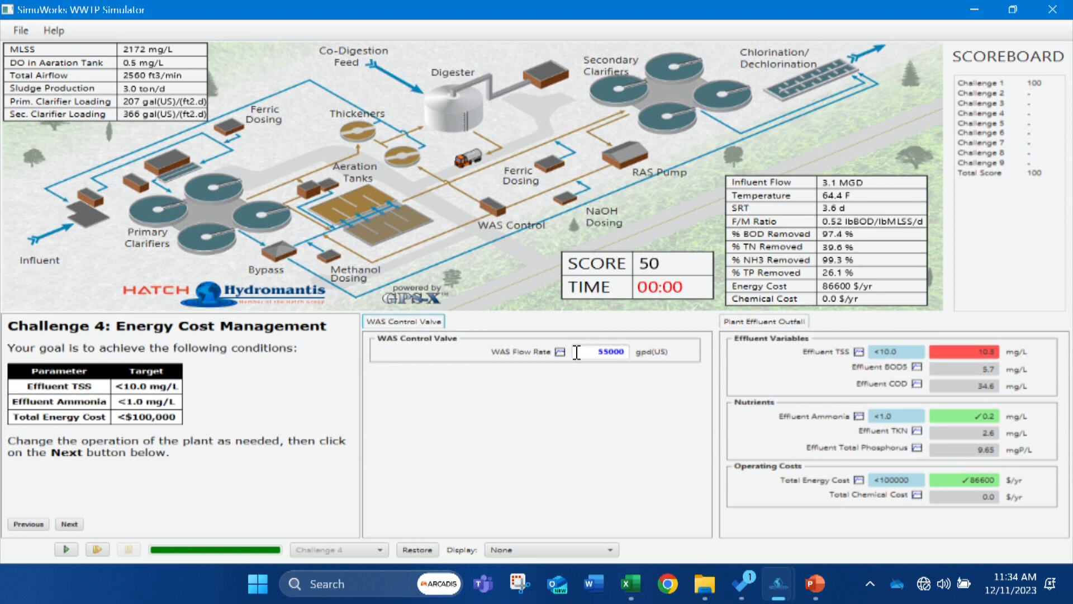
pyautogui.doubleClick(597, 351)
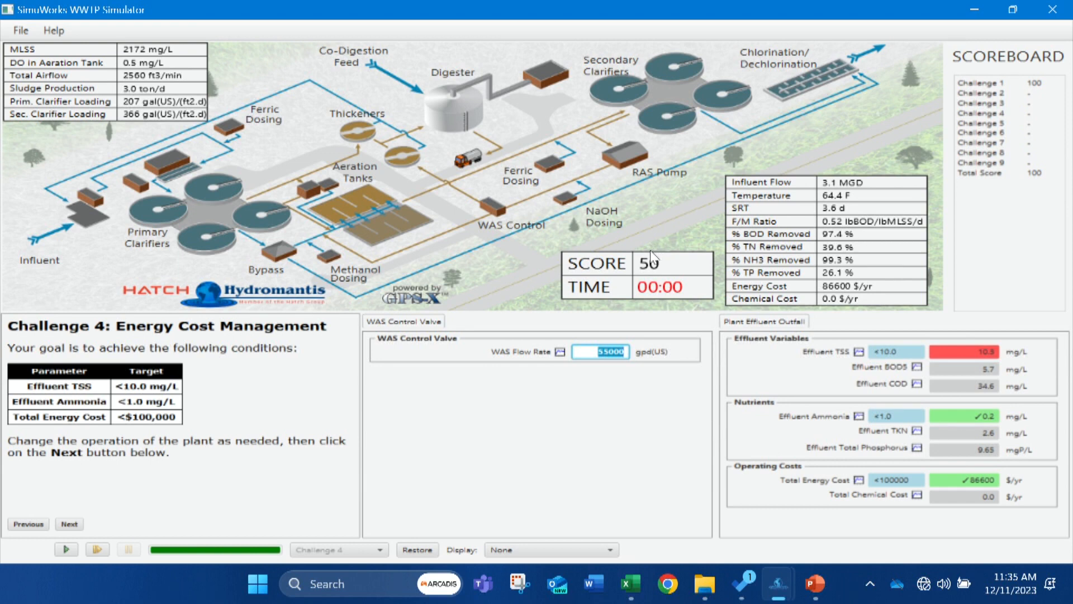
pyautogui.write('60000')
pyautogui.click(66, 550)
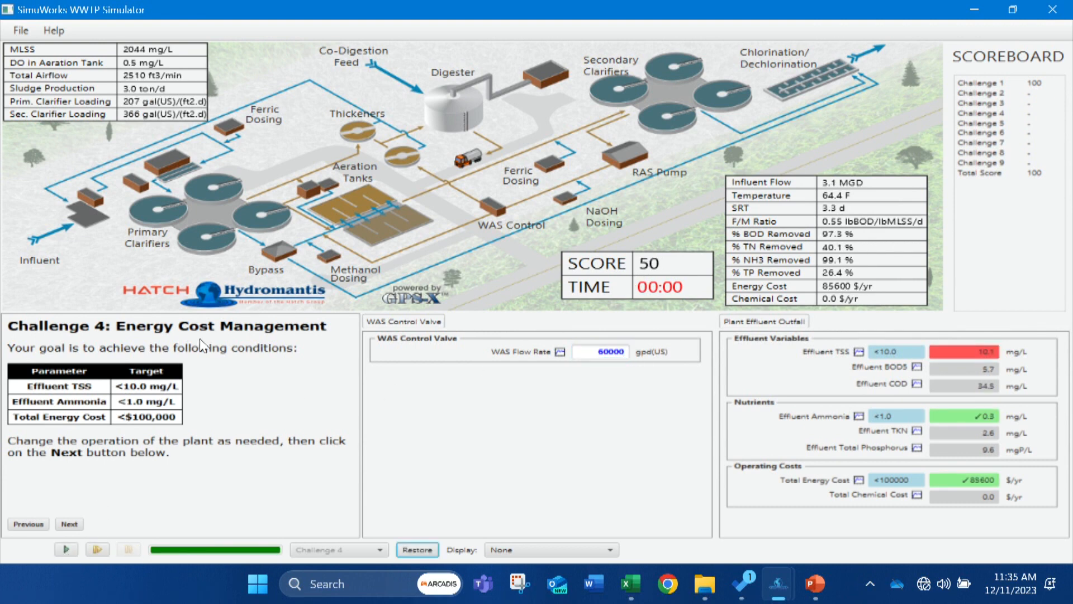
# Try WAS flow rates of 62000 and 65000 gpd(US), running the simulation for each value.
pyautogui.moveTo(594, 352); pyautogui.dragTo(639, 349)
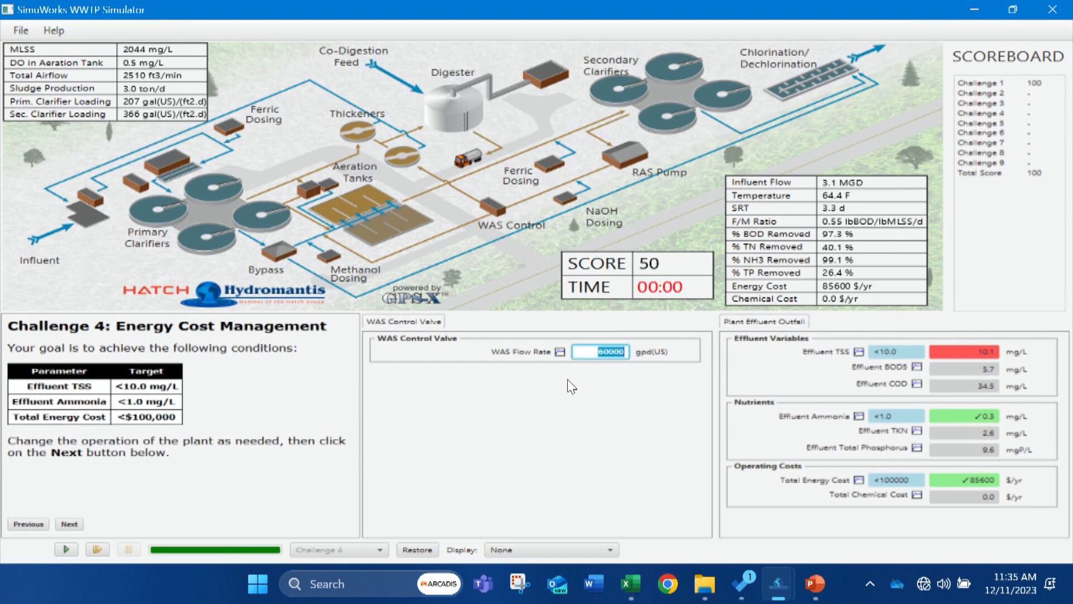
pyautogui.write('62')
pyautogui.write('000')
pyautogui.click(64, 550)
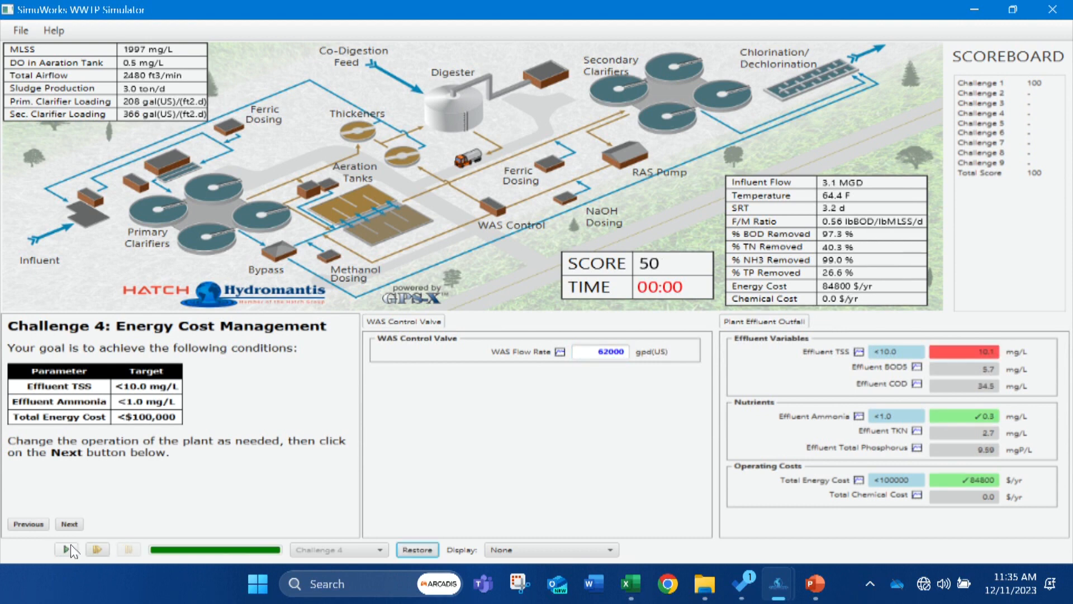
pyautogui.click(607, 355)
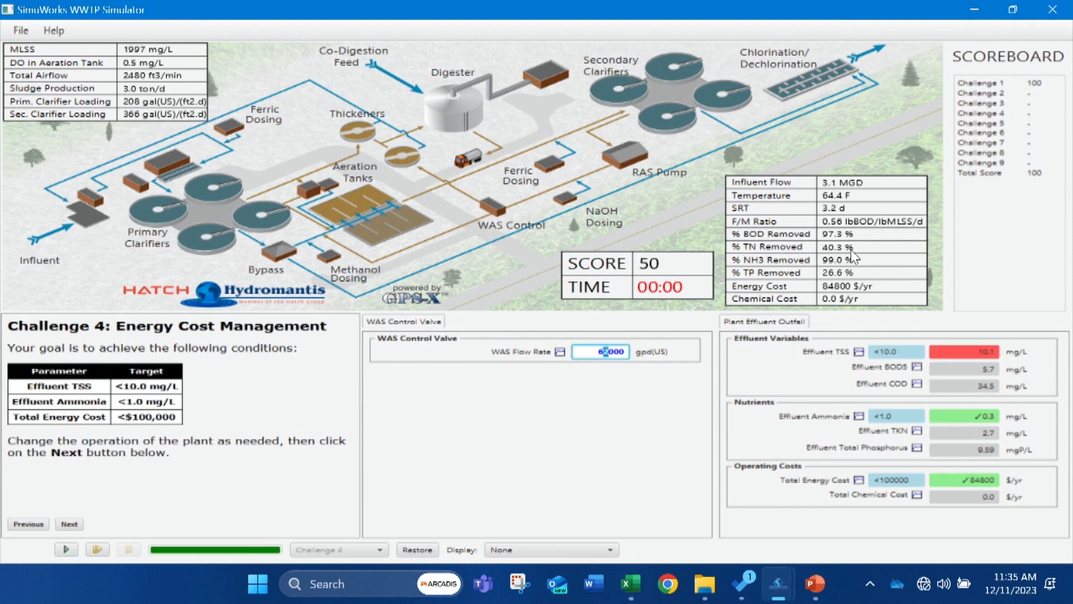
pyautogui.click(65, 549)
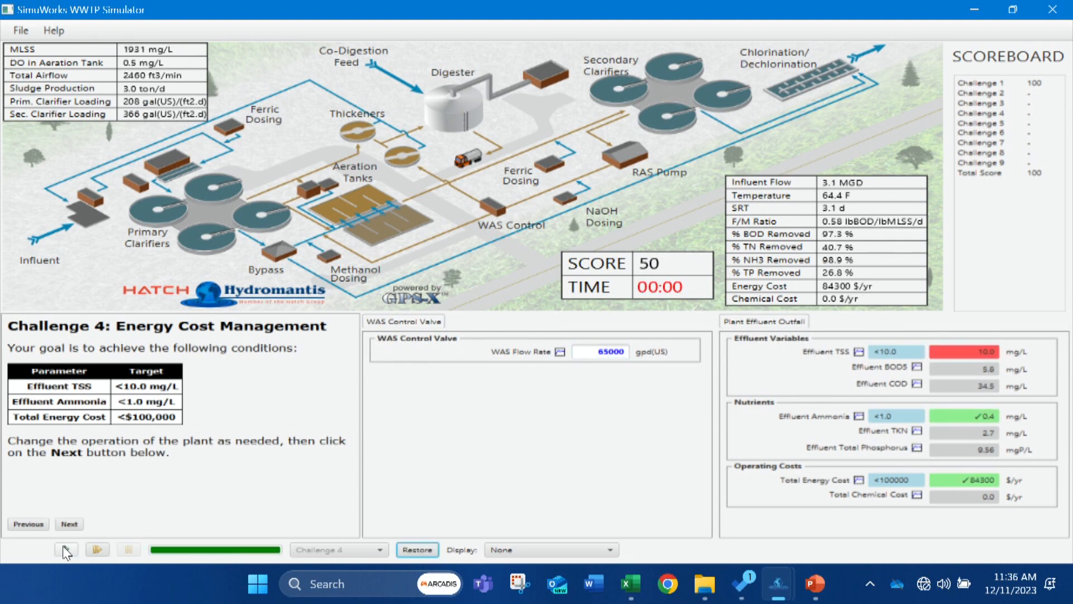
# Try WAS flow rates of 68000 and 69000 gpd(US), running the simulation for each value.
pyautogui.click(609, 353)
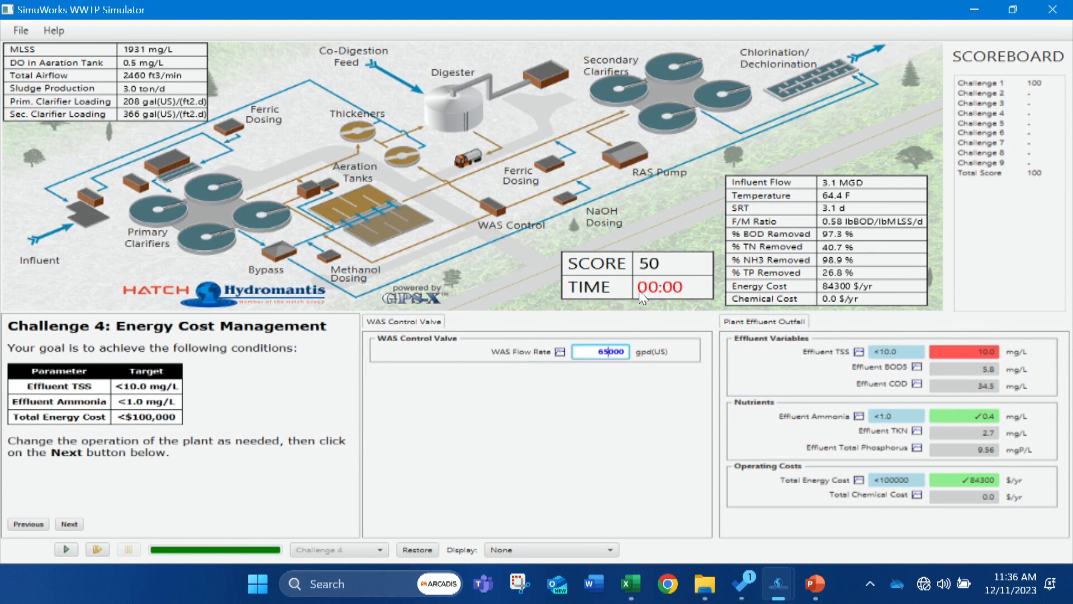
pyautogui.press('BackSpace')
pyautogui.write('8')
pyautogui.click(65, 549)
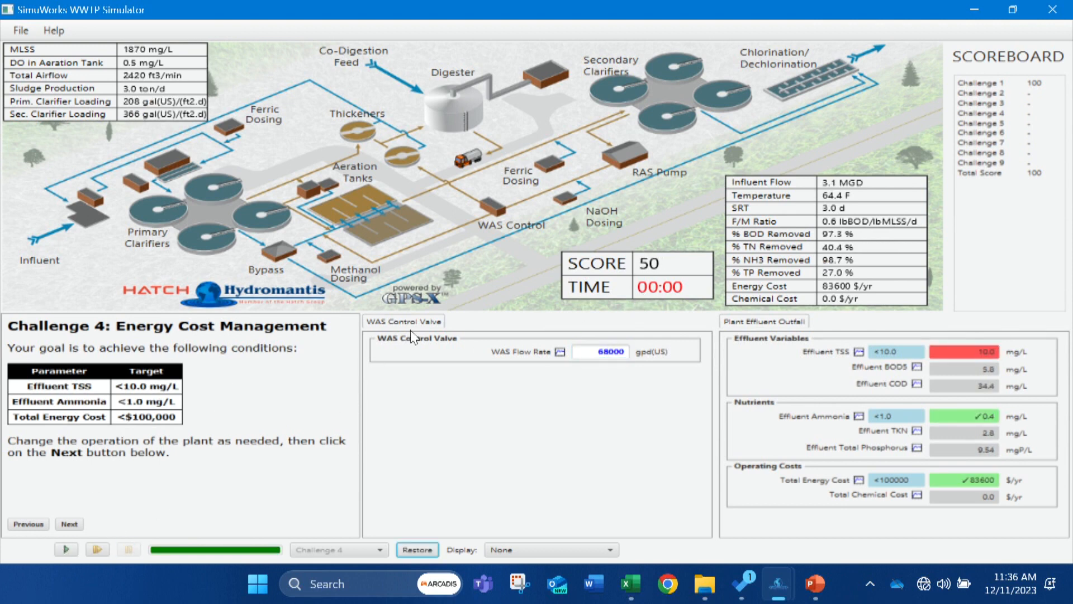
pyautogui.click(609, 351)
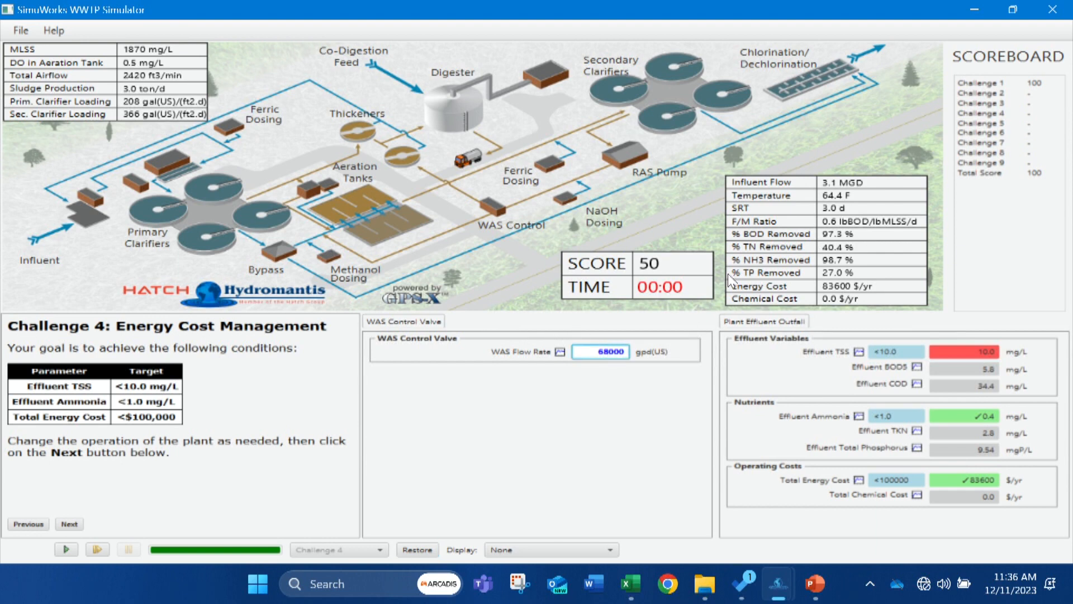
pyautogui.press('BackSpace')
pyautogui.write('9')
pyautogui.click(67, 548)
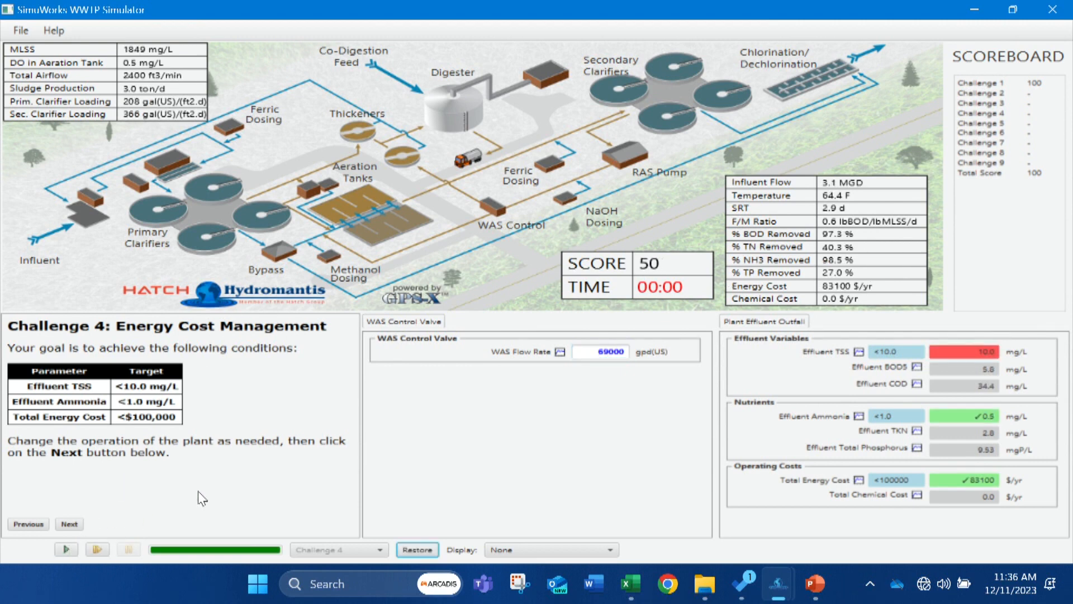
# Set the WAS flow rate to 72000 gpd(US) and run the simulation.
pyautogui.doubleClick(612, 351)
pyautogui.write('70002')
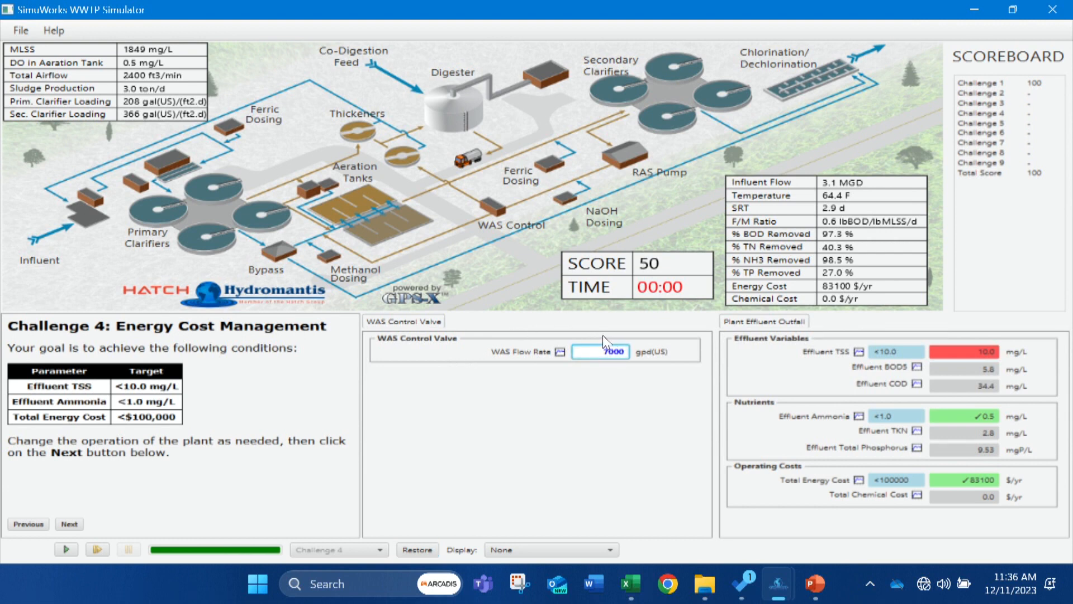
pyautogui.click(67, 549)
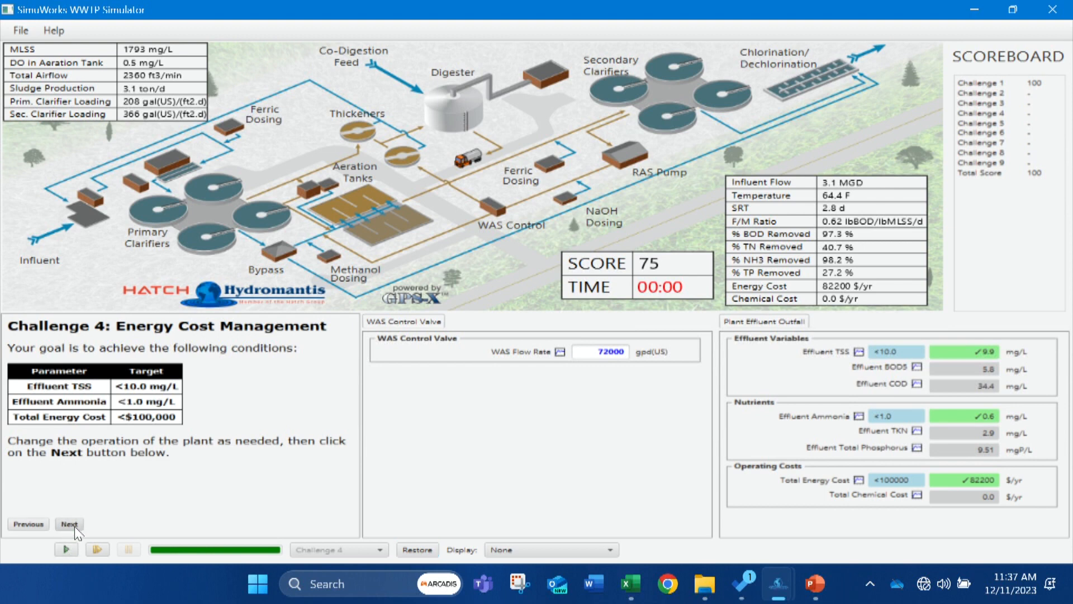
# Submit the Challenge 4 answer and return to the challenge main menu.
pyautogui.click(75, 526)
pyautogui.click(142, 433)
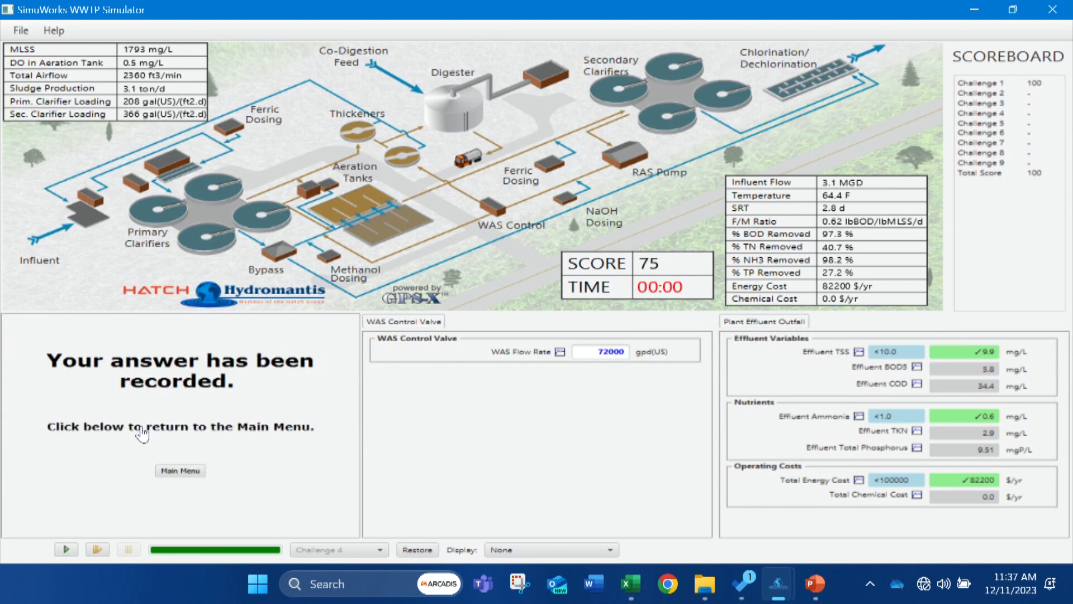
pyautogui.click(180, 470)
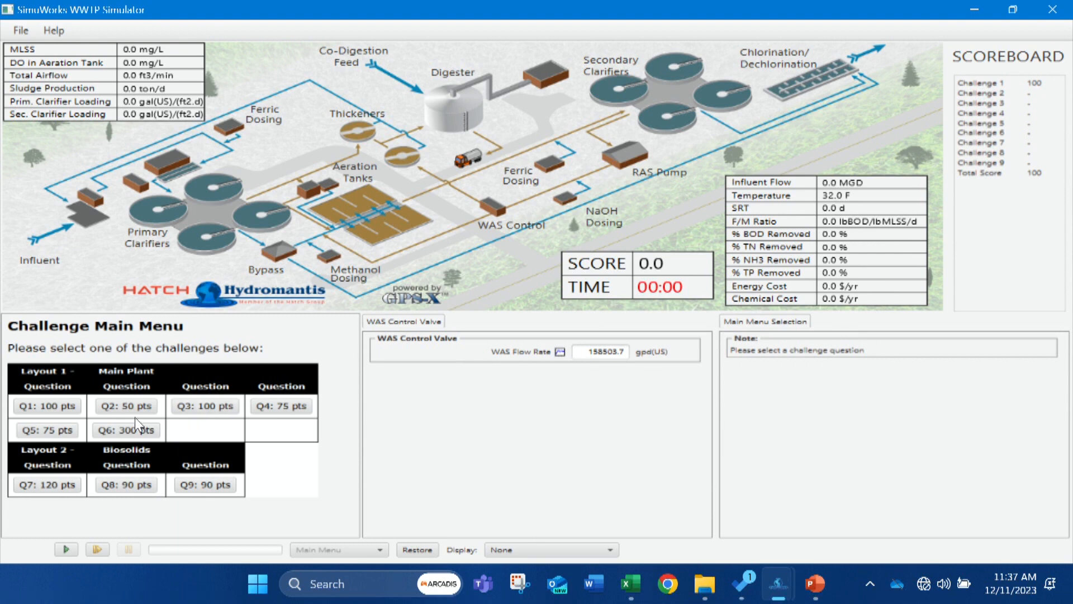
# Open Challenge 5, submit its answer without changing any plant settings and return to the challenge main menu.
pyautogui.click(43, 429)
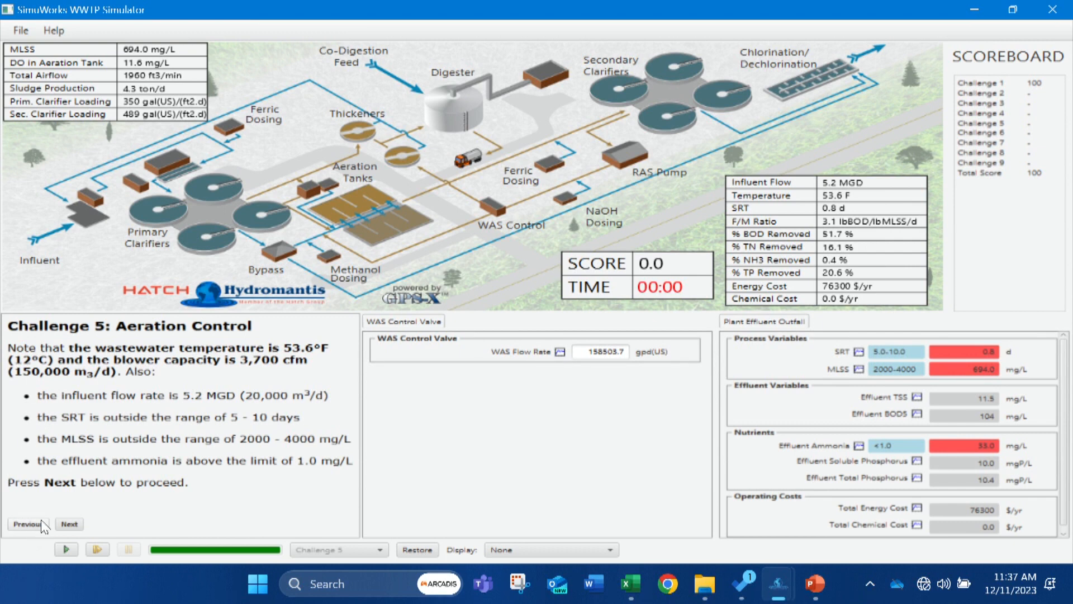
pyautogui.click(69, 525)
pyautogui.click(70, 526)
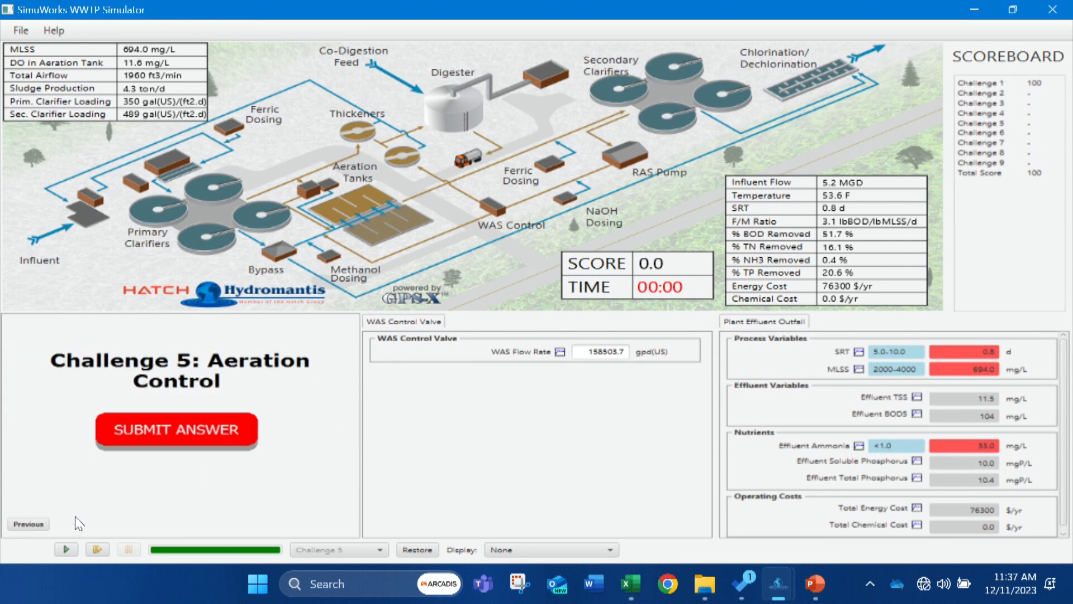
pyautogui.click(139, 442)
pyautogui.click(180, 470)
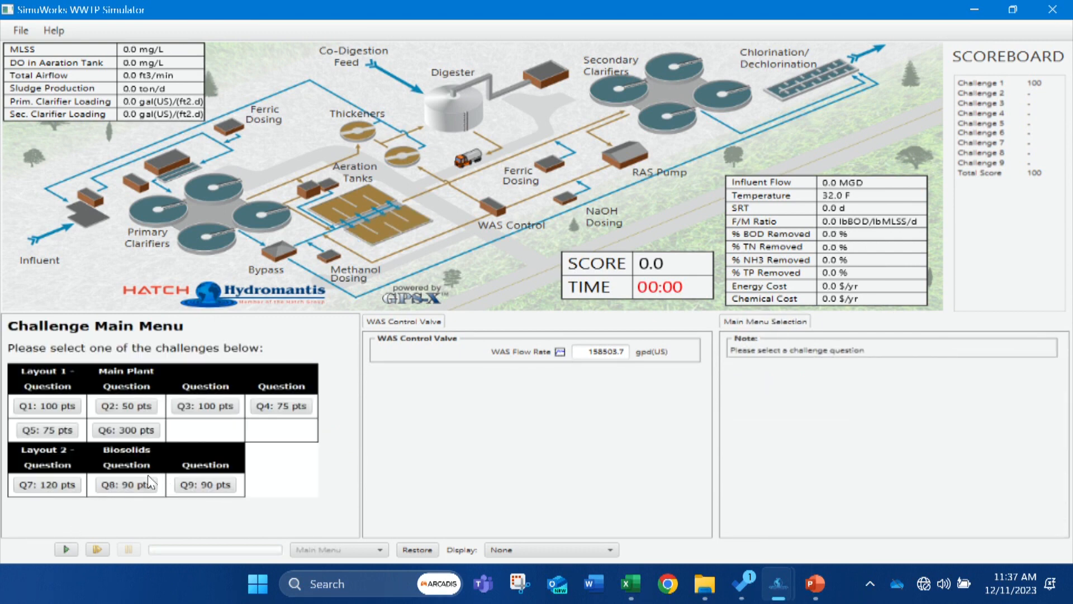
# Open Challenge 8 and put the second anaerobic digester and the second gravity thickener in service.
pyautogui.click(110, 487)
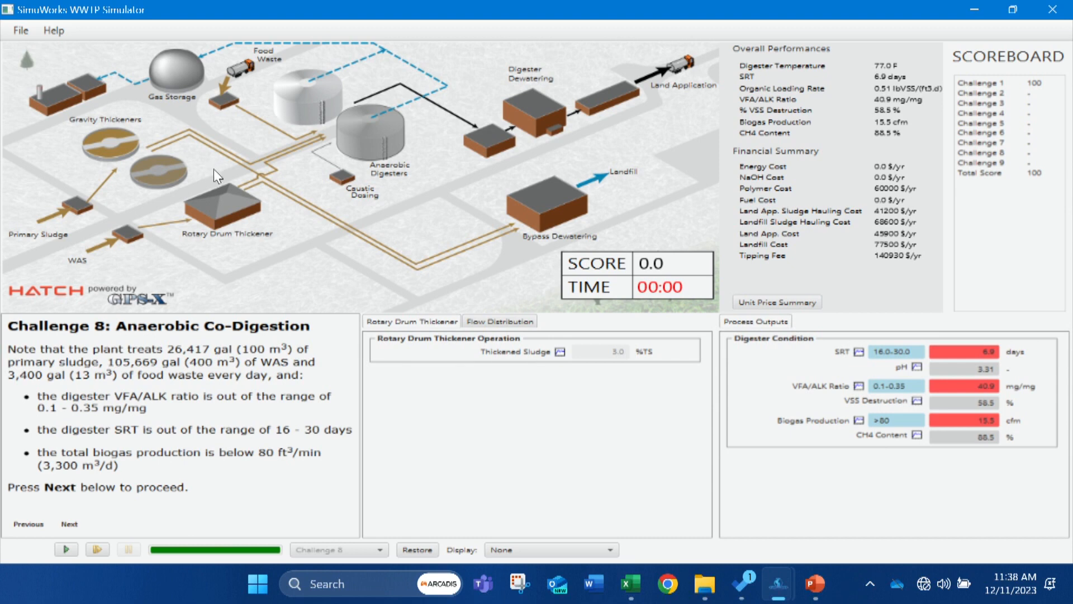
pyautogui.rightClick(366, 138)
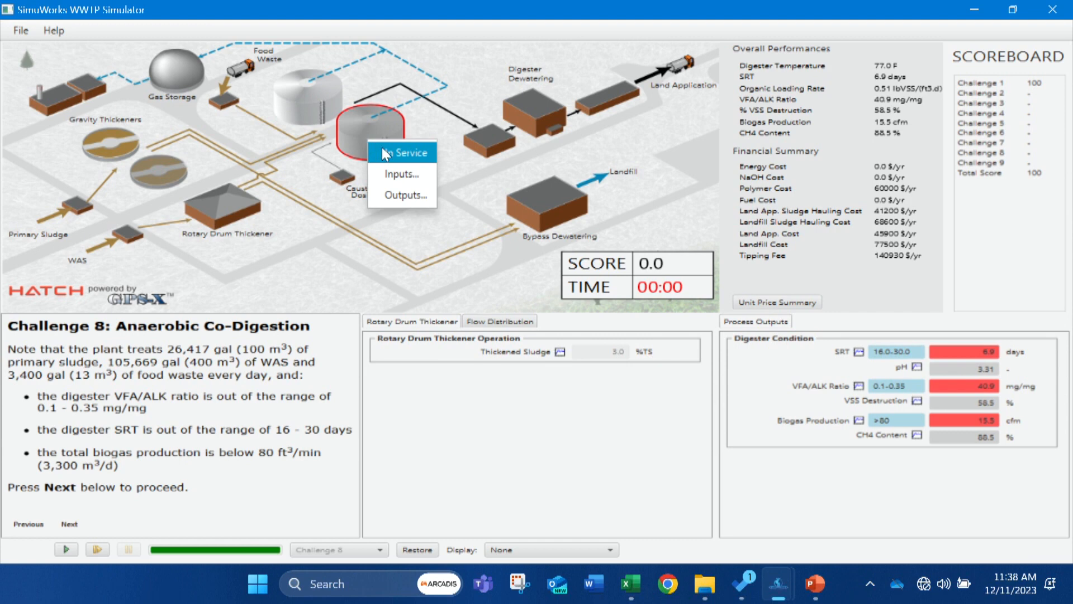
pyautogui.click(319, 170)
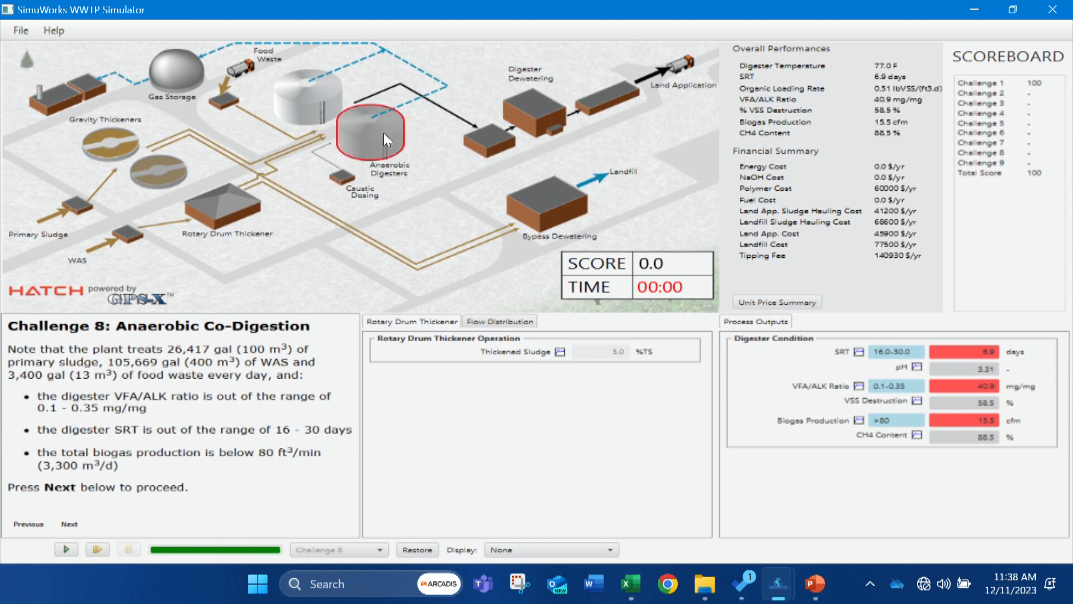
pyautogui.rightClick(356, 127)
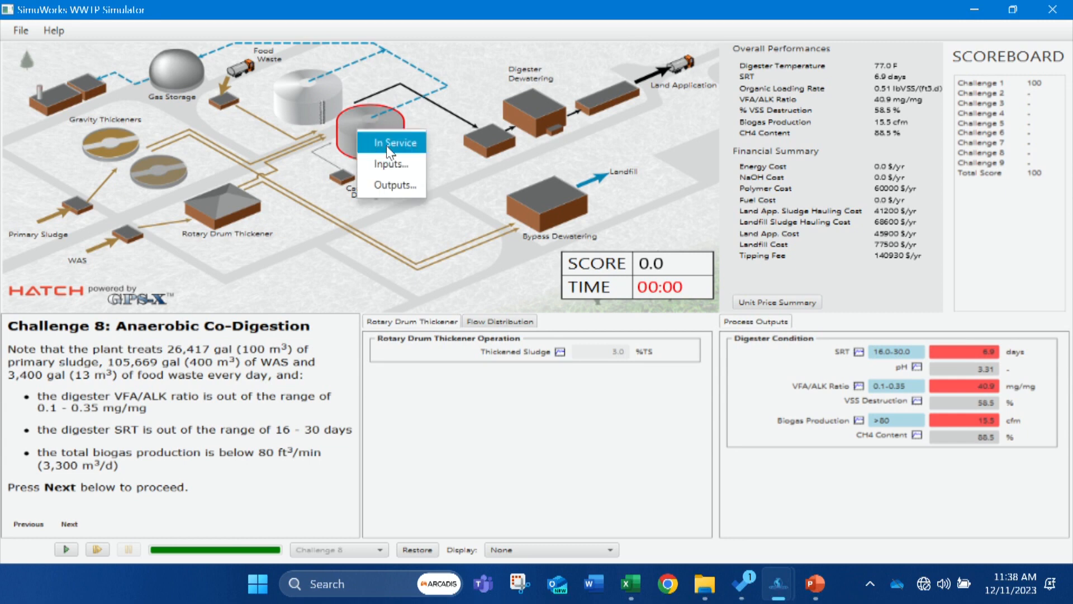
pyautogui.click(387, 144)
pyautogui.rightClick(179, 169)
pyautogui.click(194, 180)
# Set the anaerobic digesters' operational temperature to 100 F and run the simulation.
pyautogui.click(355, 135)
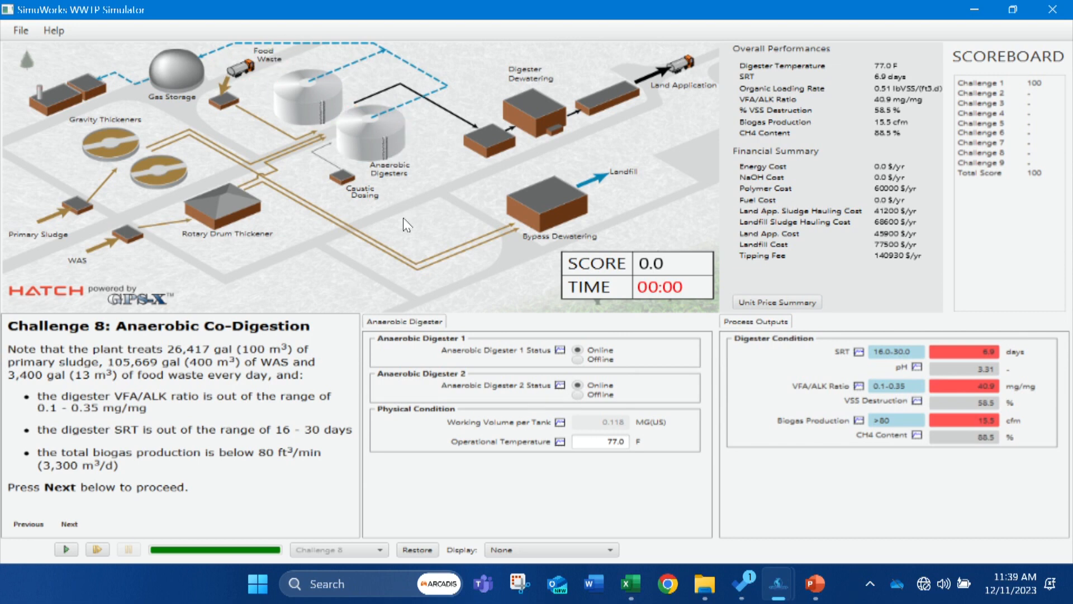
pyautogui.click(586, 442)
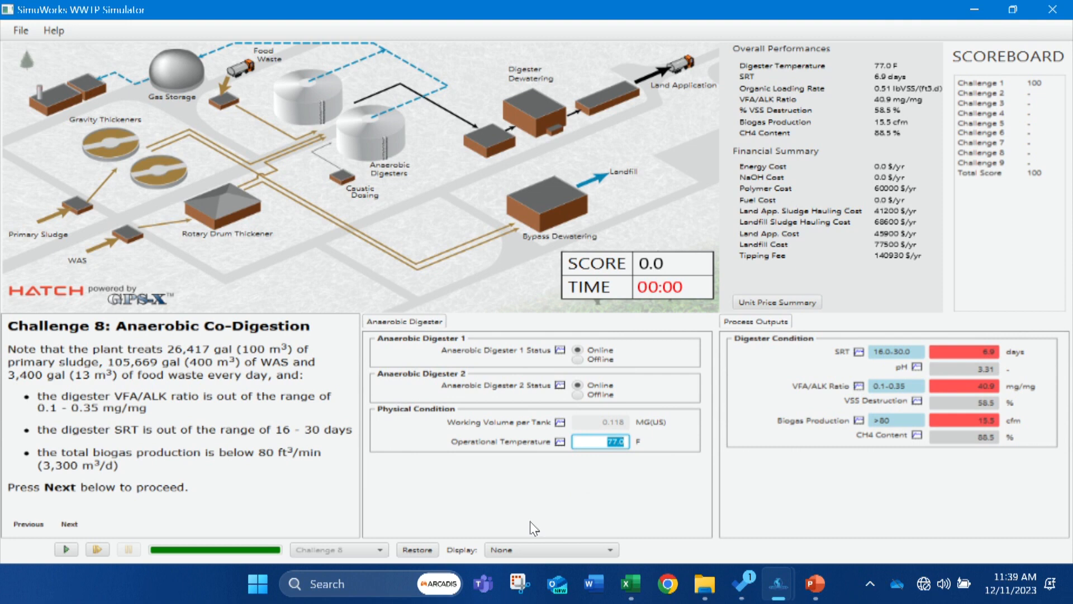
pyautogui.write('100')
pyautogui.click(66, 549)
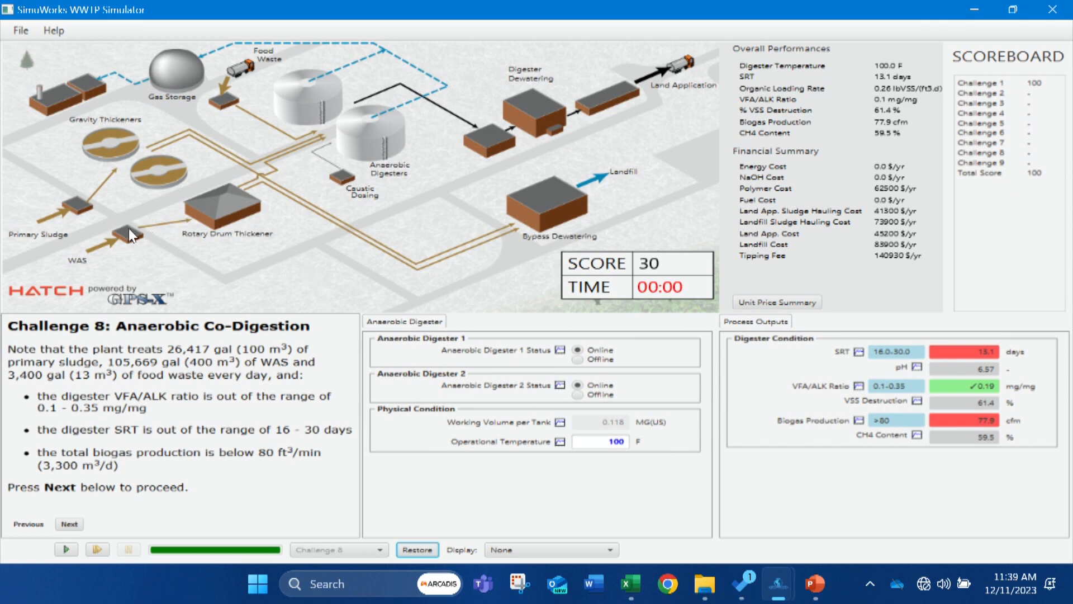
# Check the thickener settings, set the gravity thickeners' share of thickened sludge to the digester to 30% and run the simulation.
pyautogui.click(203, 207)
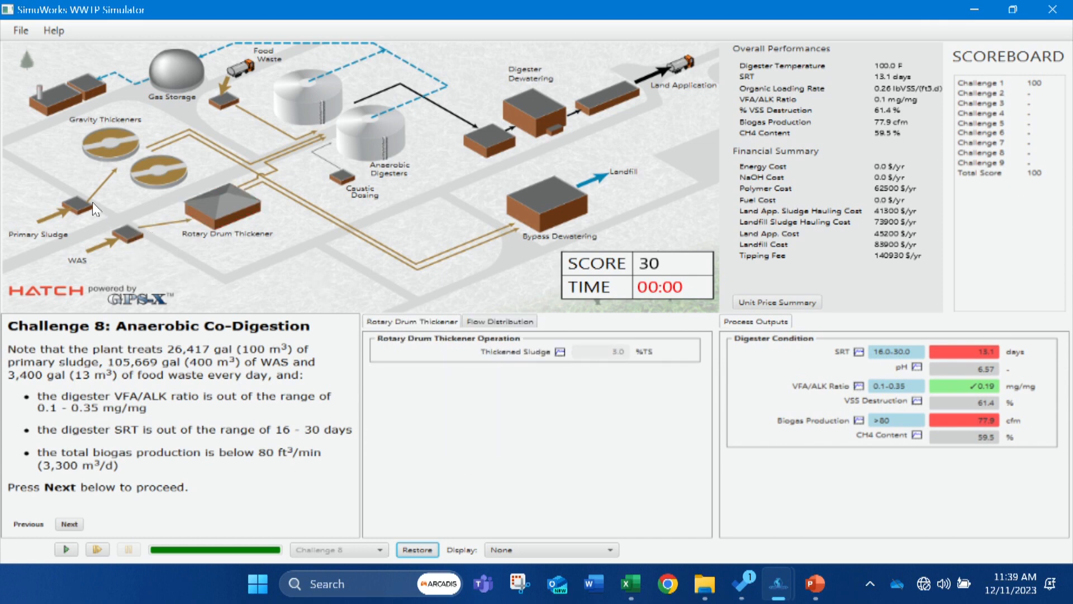
pyautogui.click(133, 172)
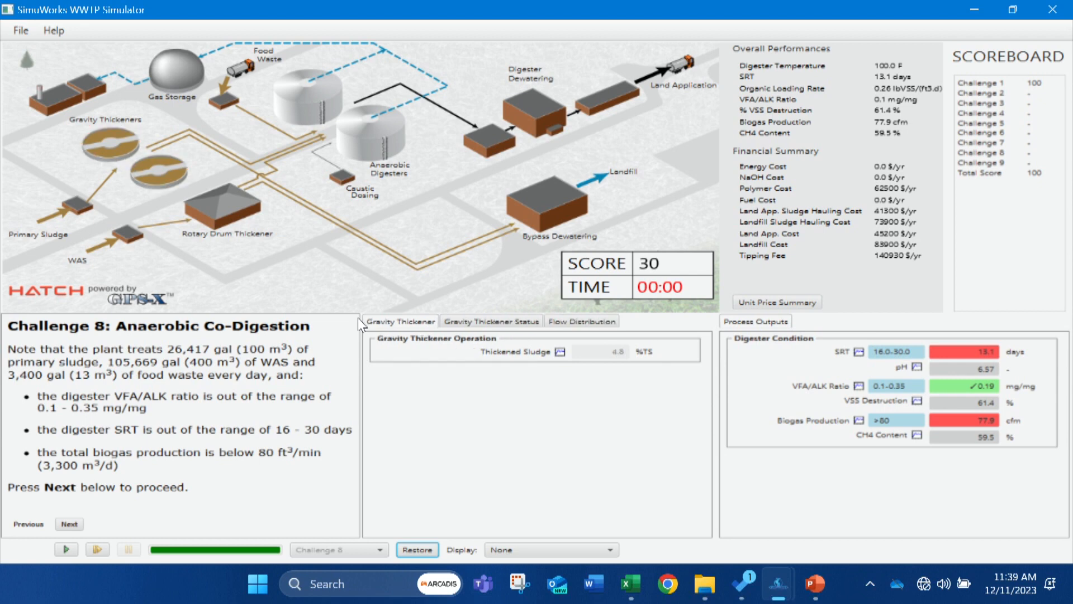
pyautogui.click(472, 323)
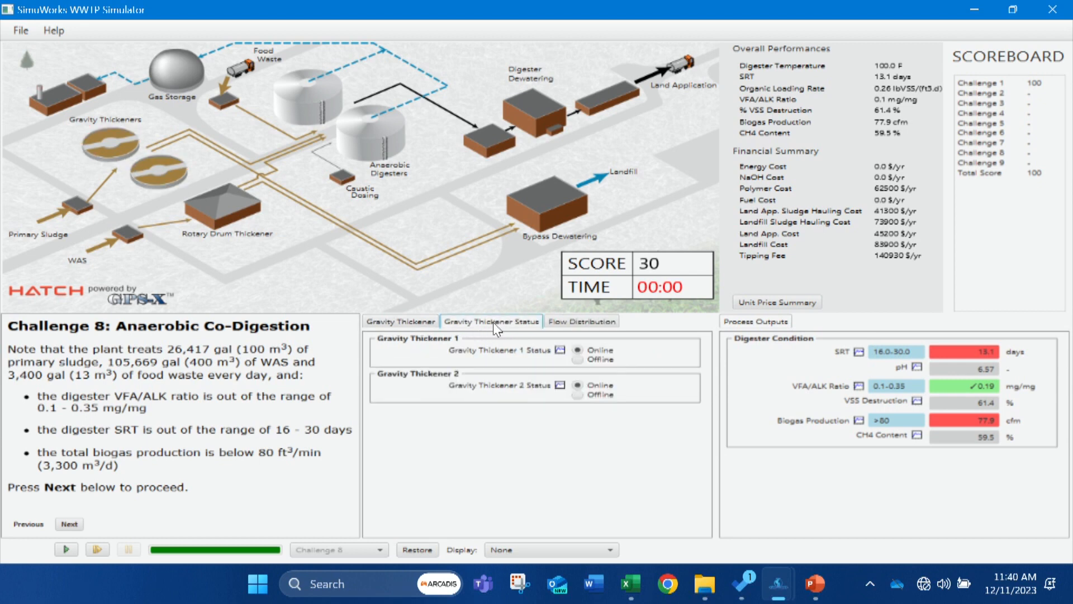
pyautogui.click(556, 328)
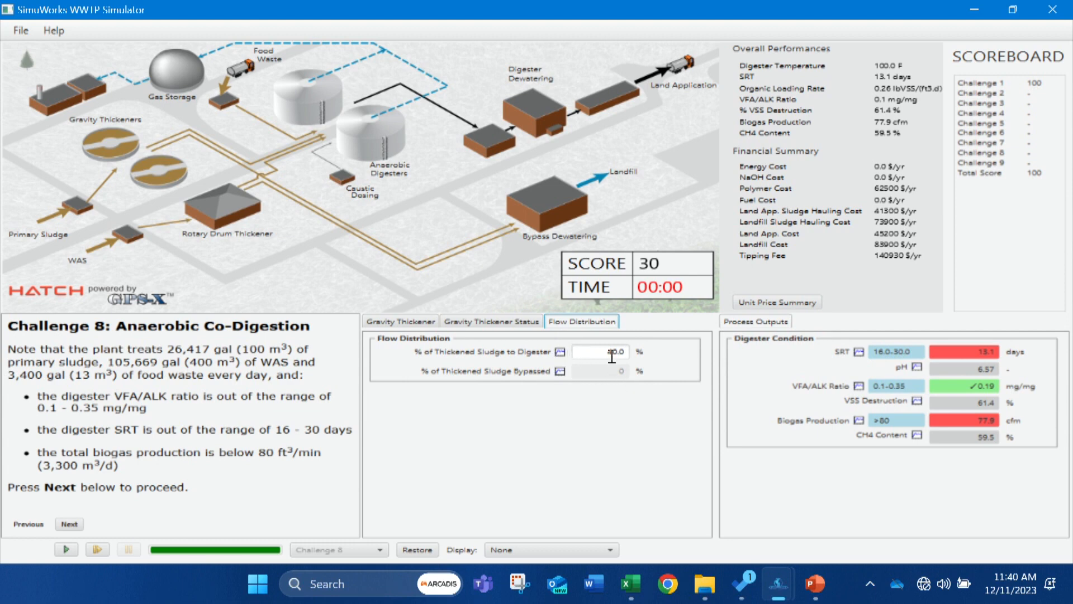
pyautogui.moveTo(605, 351); pyautogui.dragTo(642, 355)
pyautogui.click(63, 548)
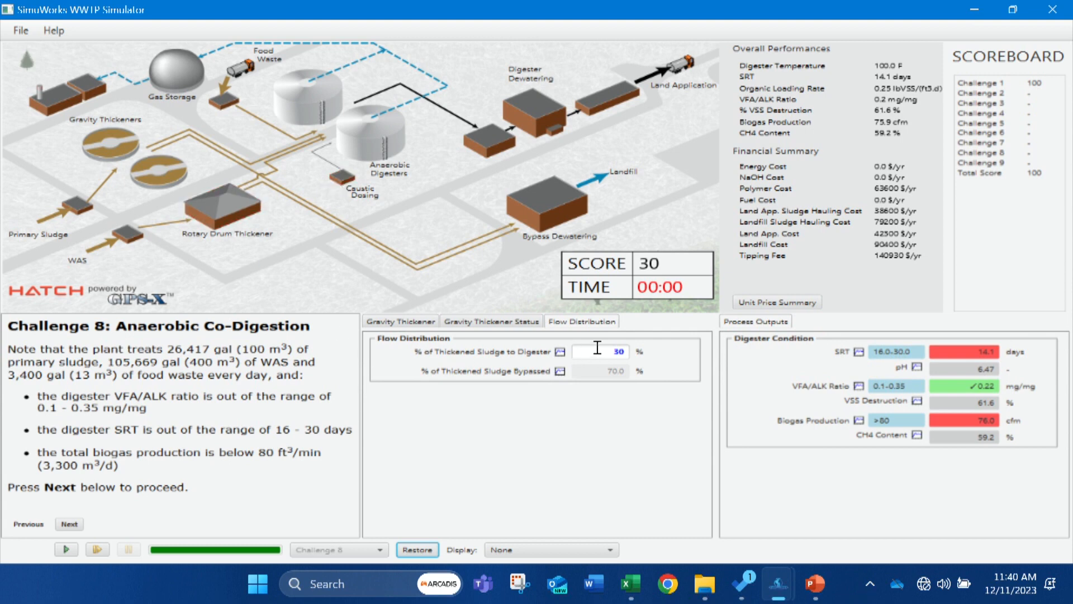
# Try sending 25% and 20% of the gravity-thickened sludge to the digester, running the simulation for each value.
pyautogui.click(615, 351)
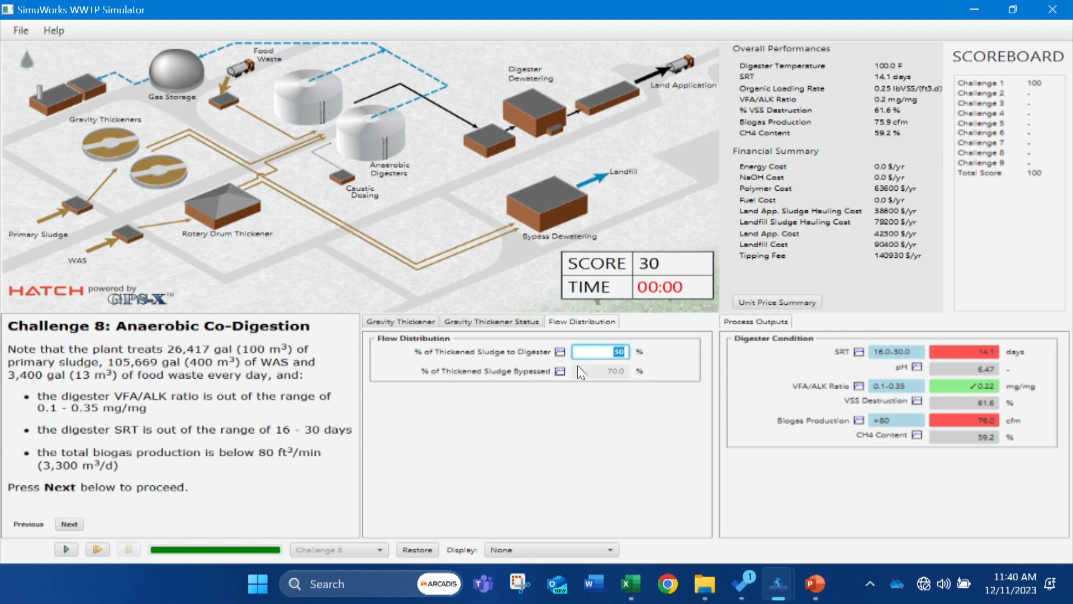
pyautogui.write('25')
pyautogui.click(74, 547)
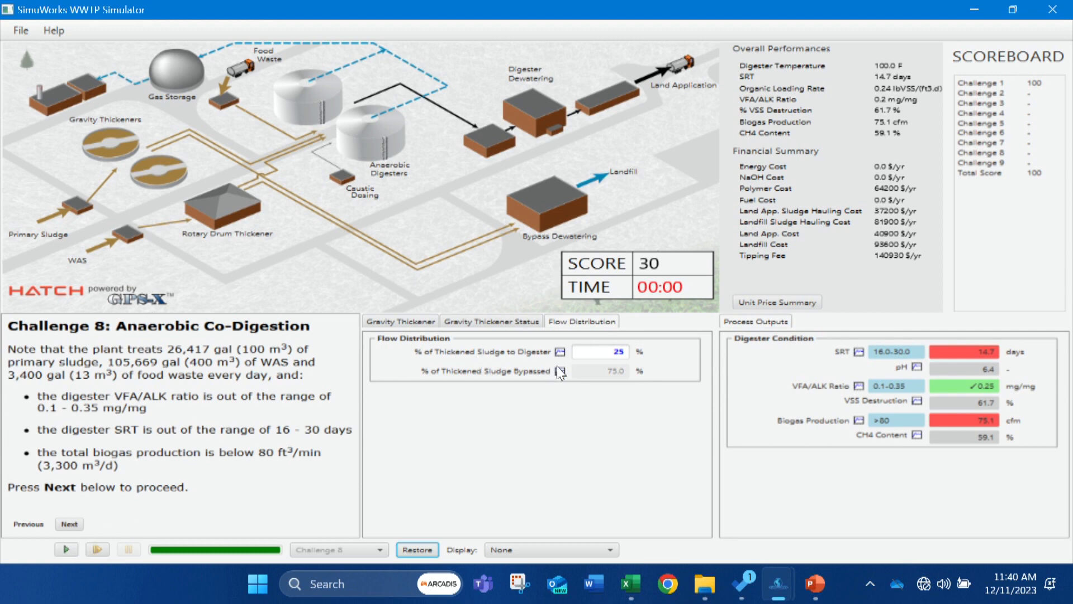
pyautogui.doubleClick(601, 352)
pyautogui.write('20')
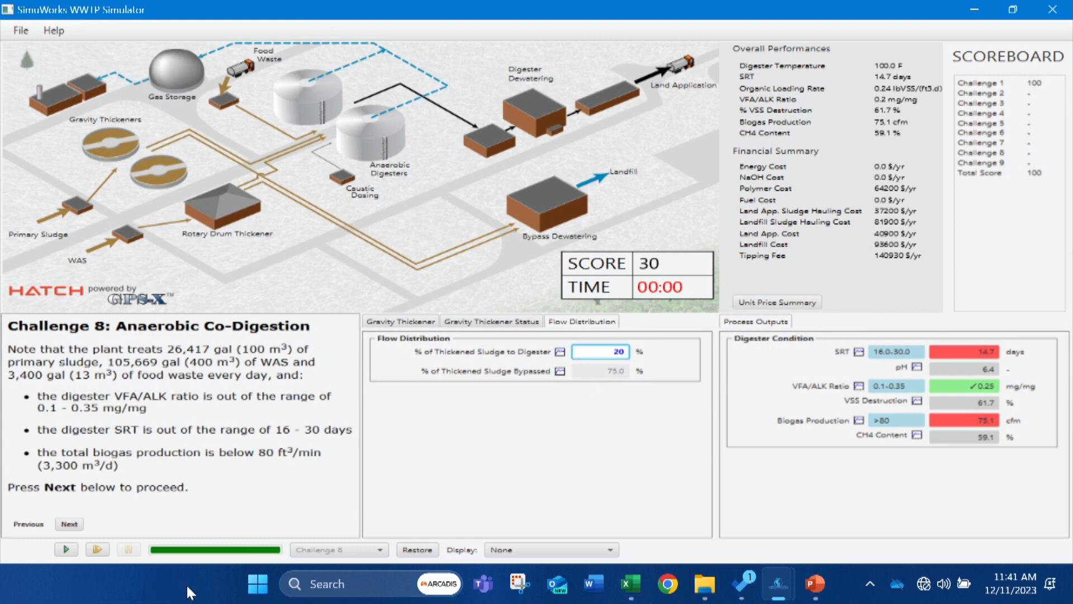
pyautogui.click(65, 550)
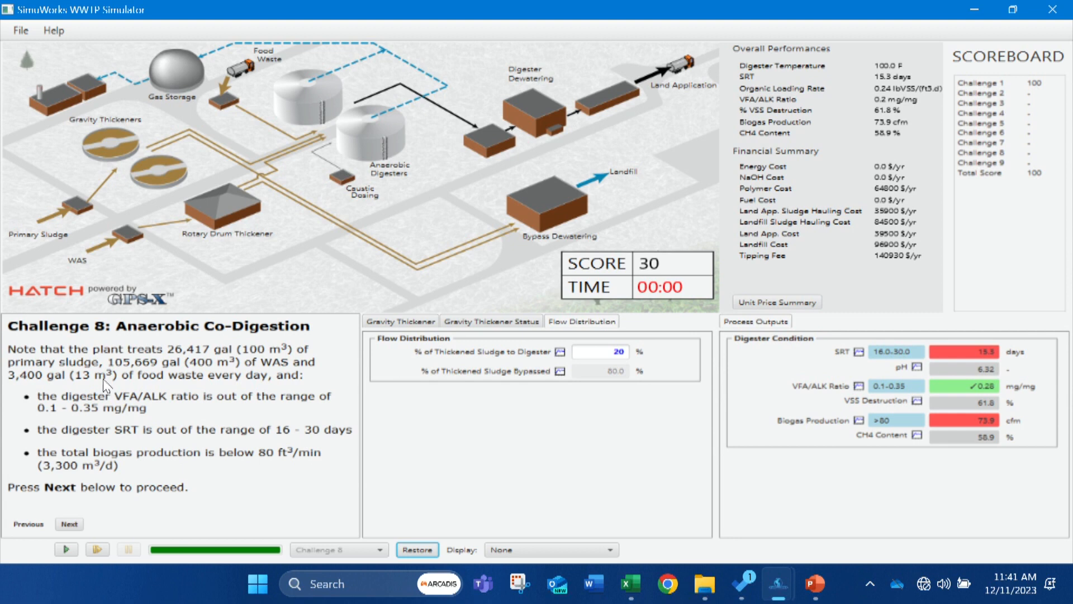
# Examine the adjustable settings of the food waste feed, thickeners, dewatering units, land application and anaerobic digesters.
pyautogui.click(238, 66)
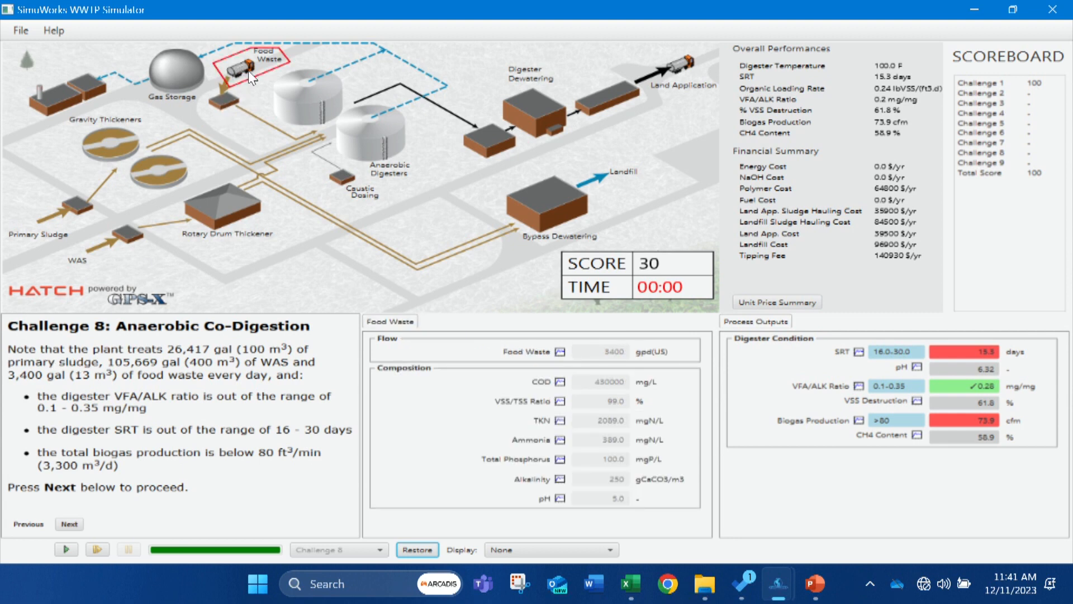
pyautogui.click(116, 147)
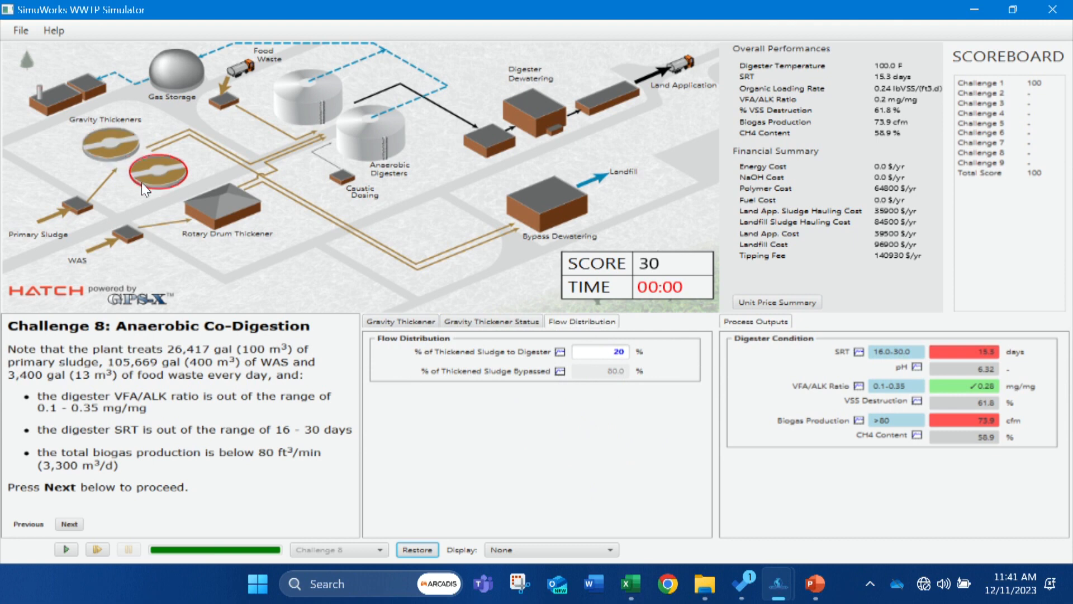
pyautogui.click(487, 319)
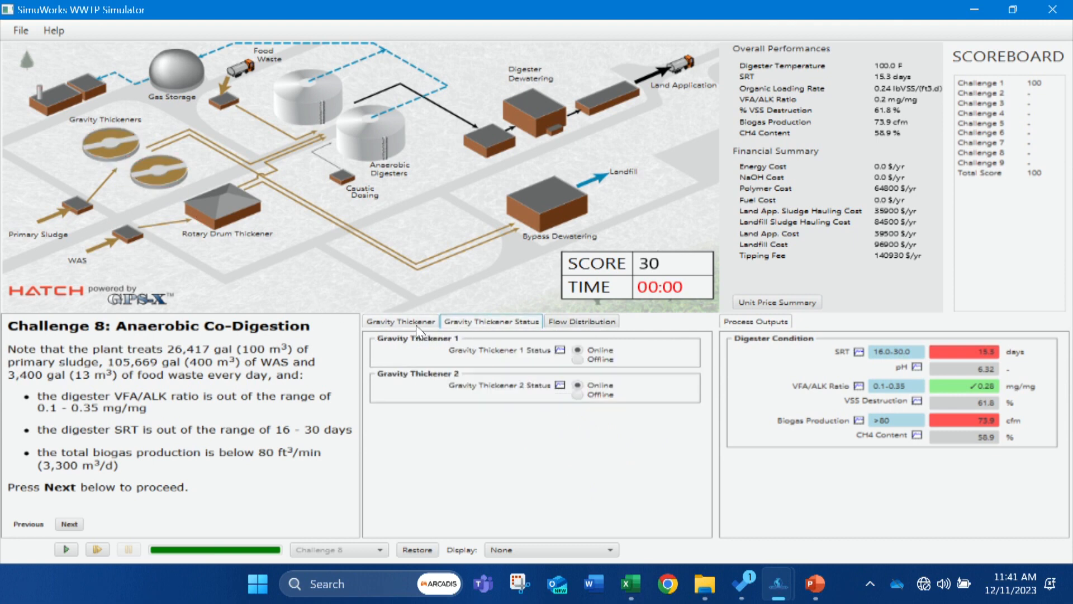
pyautogui.click(412, 323)
pyautogui.click(575, 317)
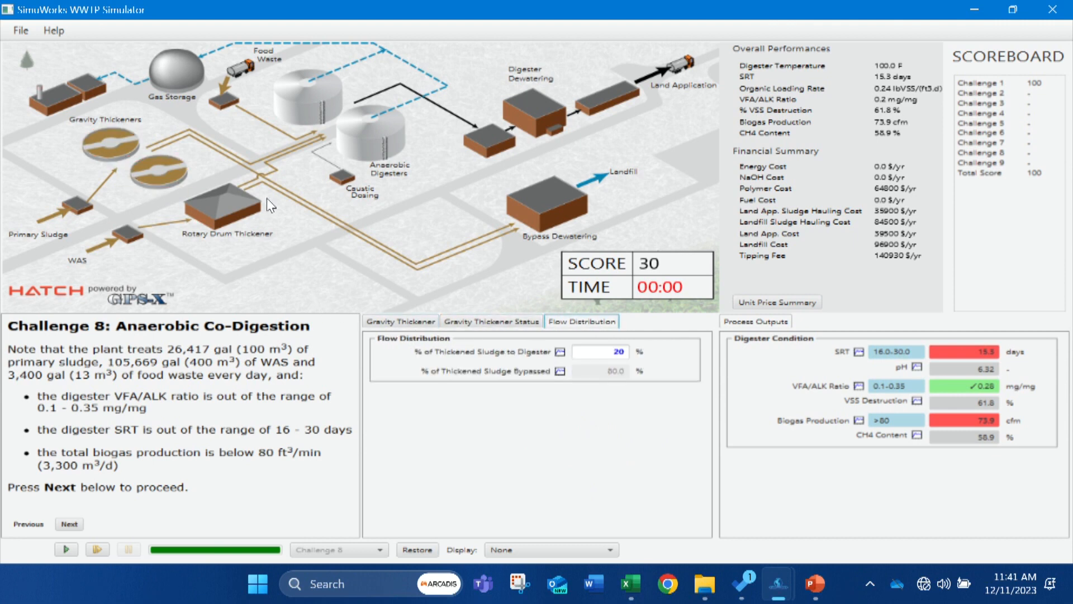
pyautogui.click(246, 217)
pyautogui.click(540, 207)
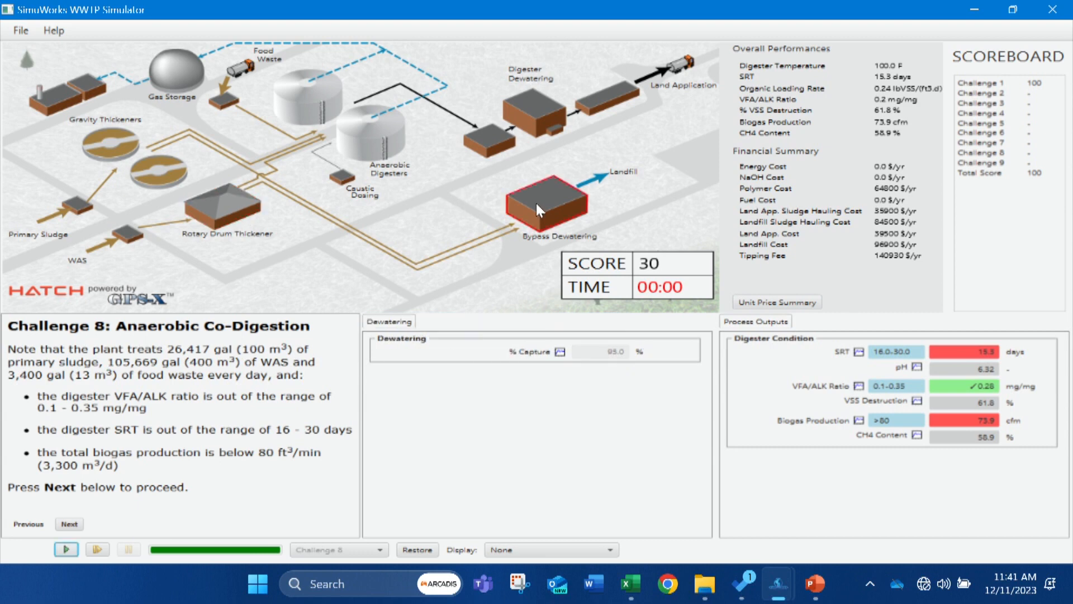
pyautogui.click(525, 105)
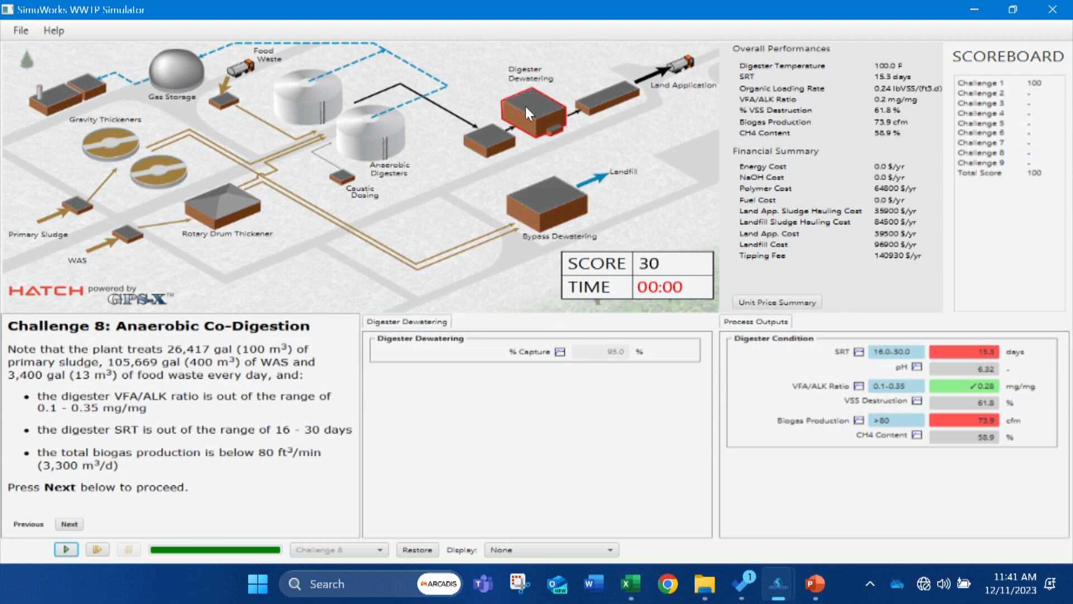
pyautogui.click(645, 83)
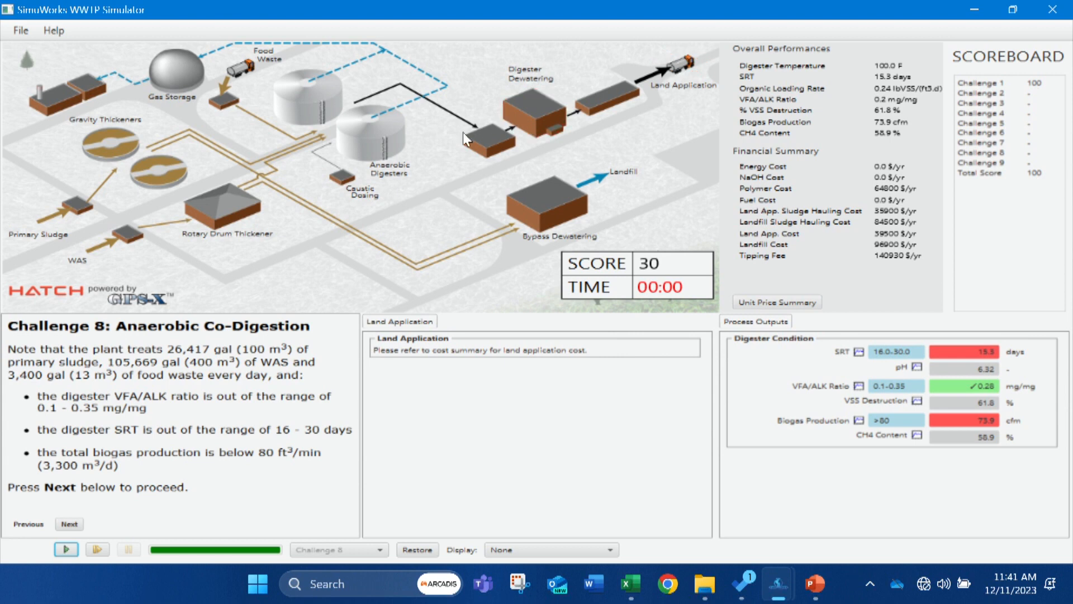
pyautogui.click(368, 146)
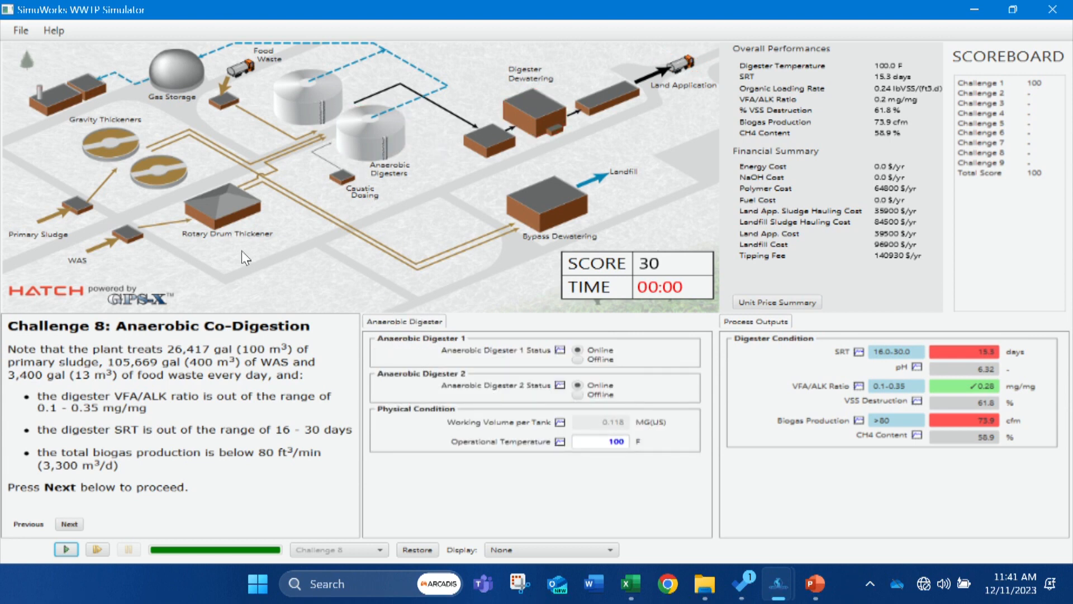
# Examine the WAS and primary sludge inputs, then recheck the gravity and rotary drum thickener settings.
pyautogui.click(110, 249)
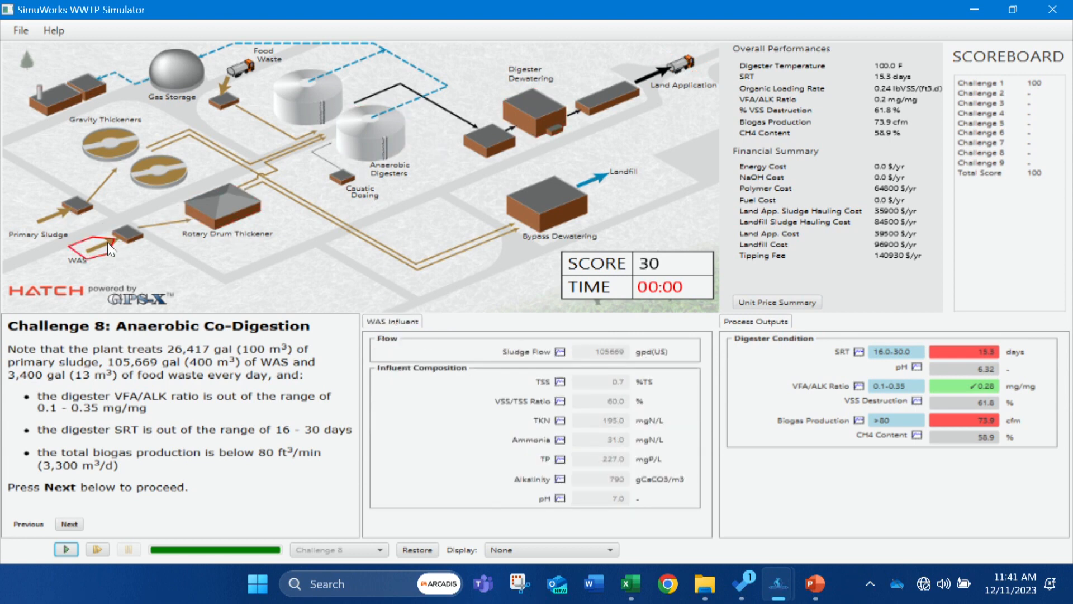
pyautogui.click(56, 219)
pyautogui.click(146, 171)
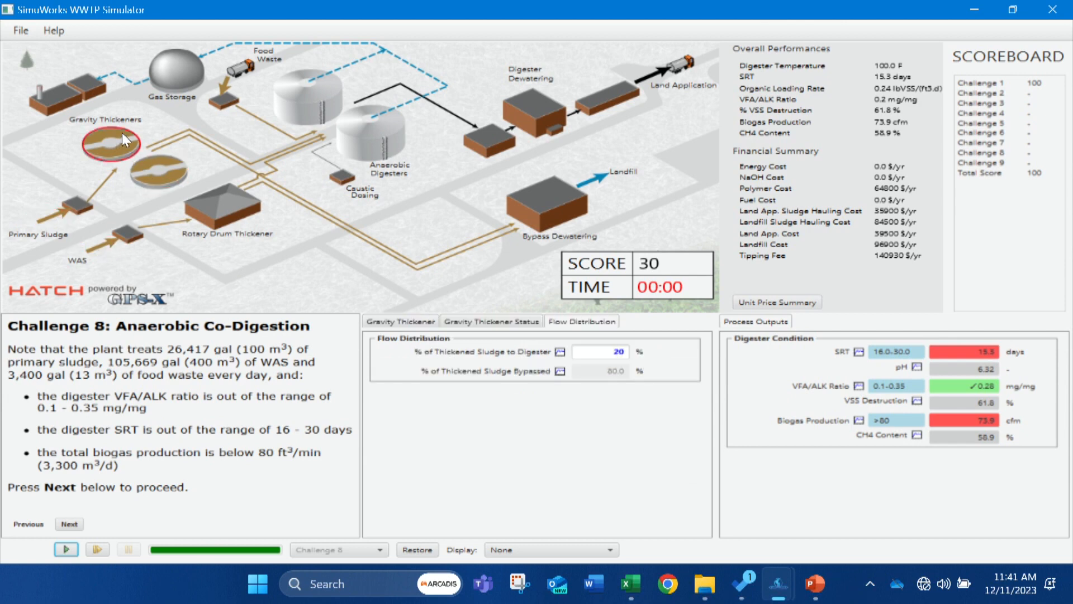
pyautogui.click(470, 325)
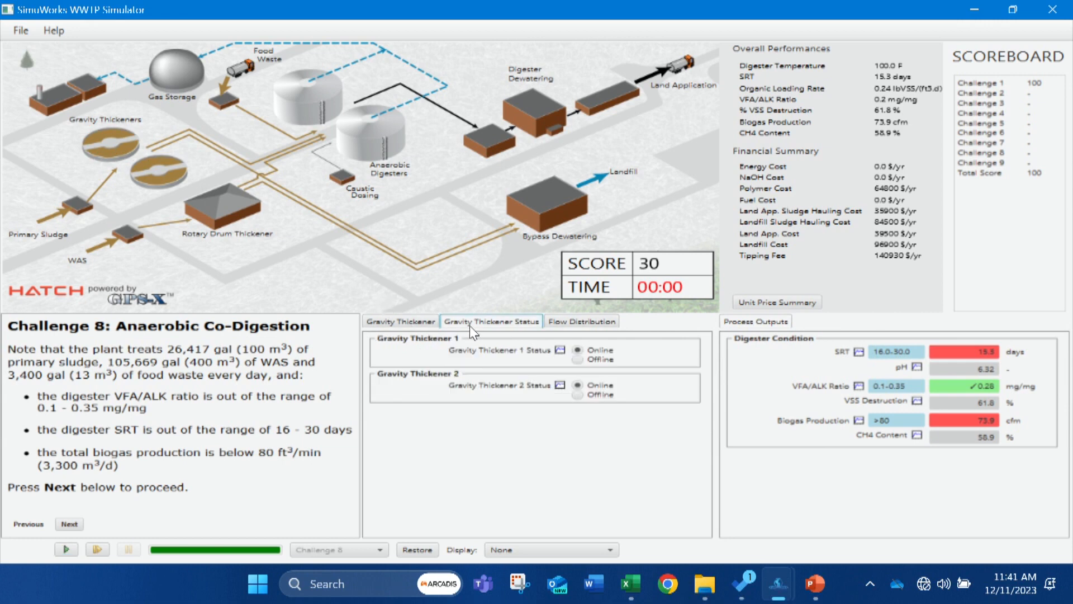
pyautogui.click(418, 323)
pyautogui.click(558, 322)
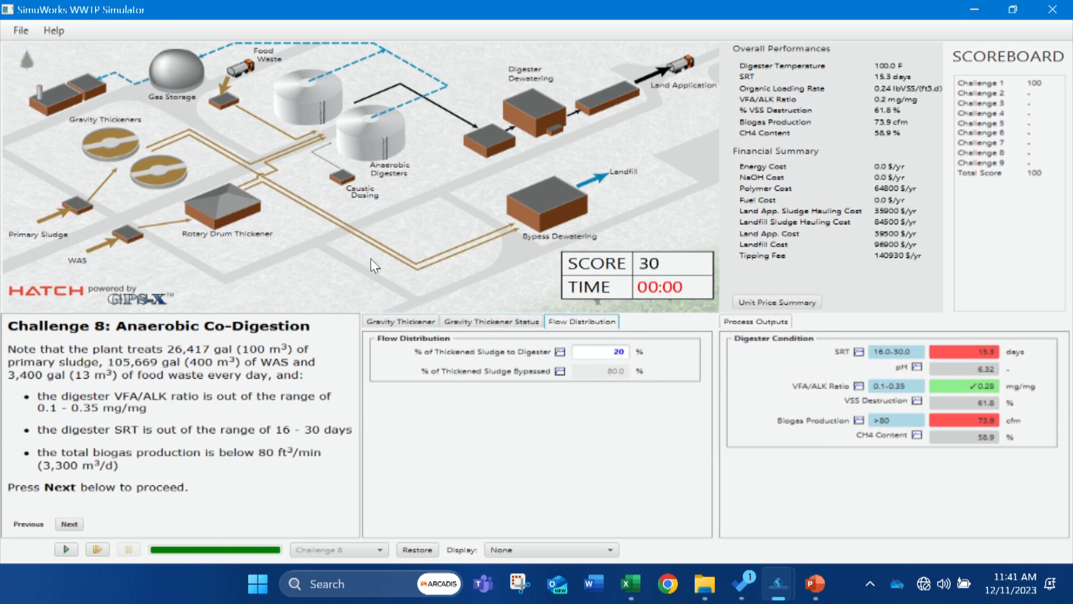
pyautogui.click(243, 199)
# Try a caustic dose of 200 gpd of NaOH in the simulation, and return it to 0 gpd with a rerun.
pyautogui.click(344, 183)
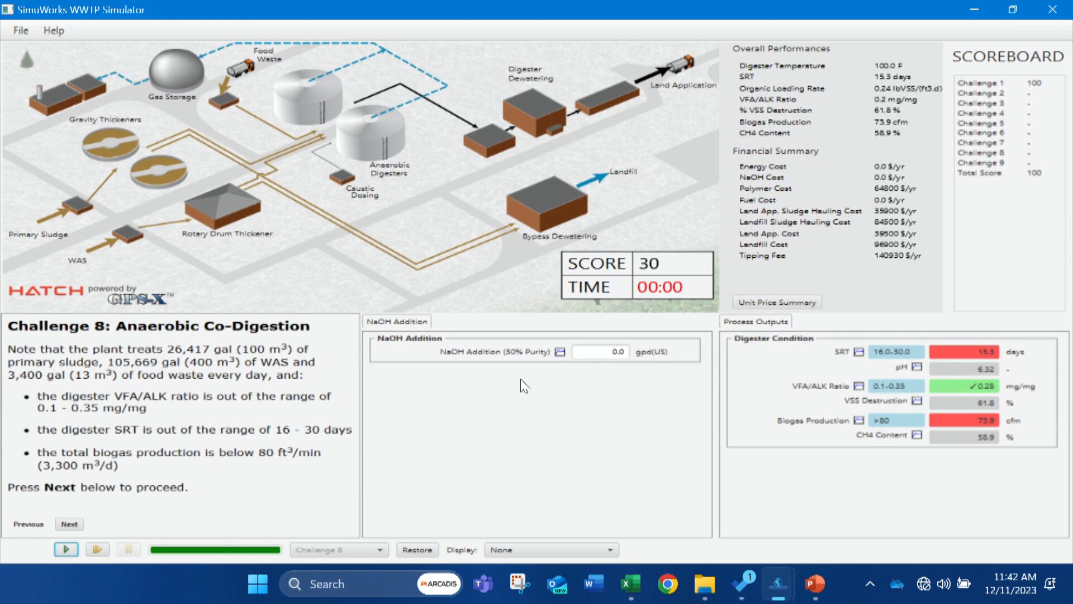
pyautogui.click(609, 351)
pyautogui.write('200')
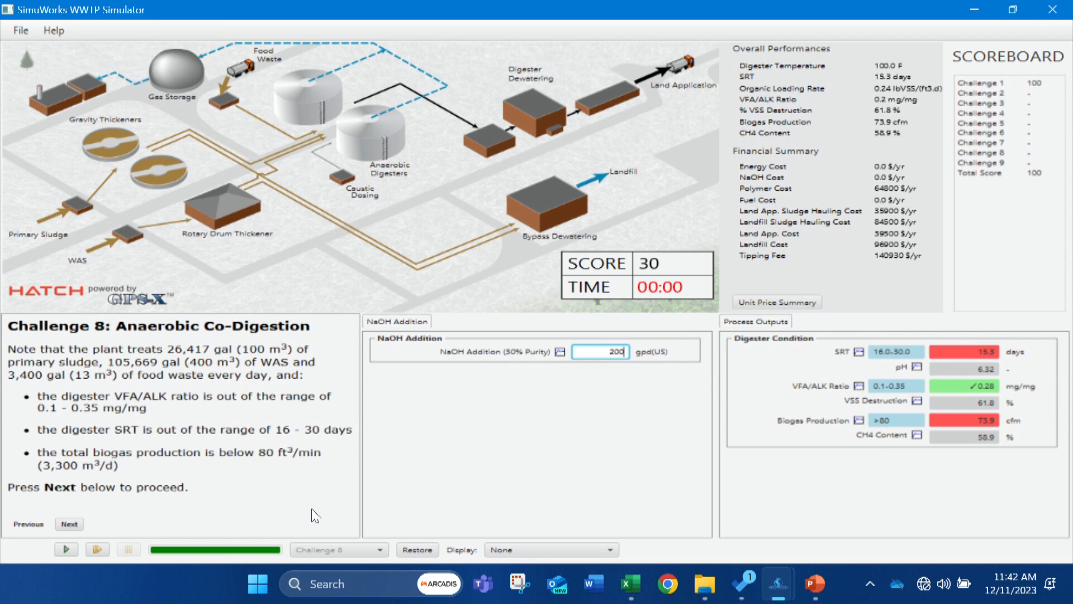
pyautogui.click(65, 549)
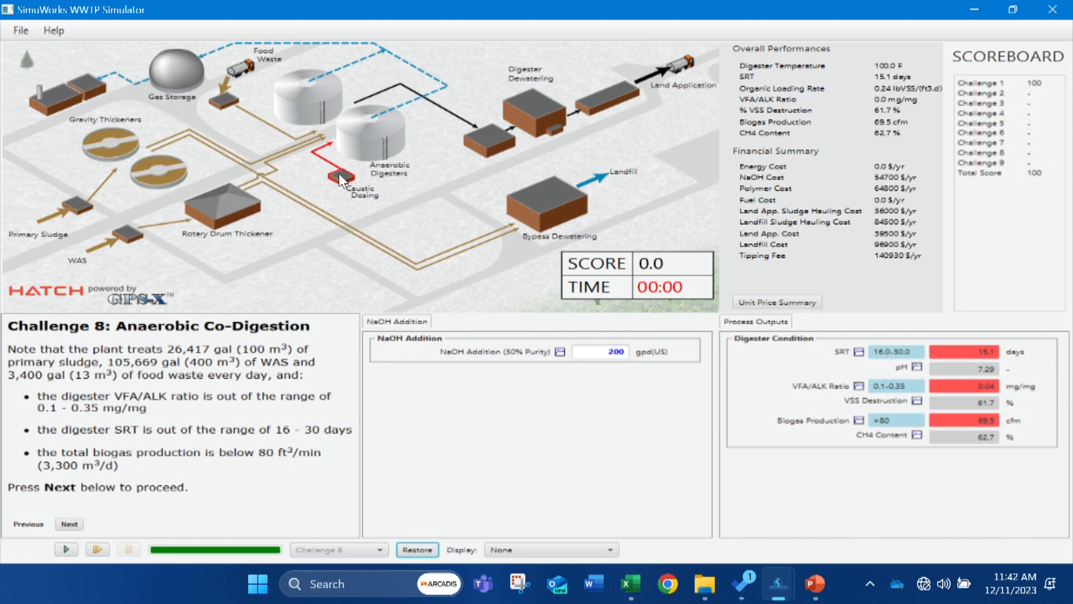
pyautogui.click(592, 347)
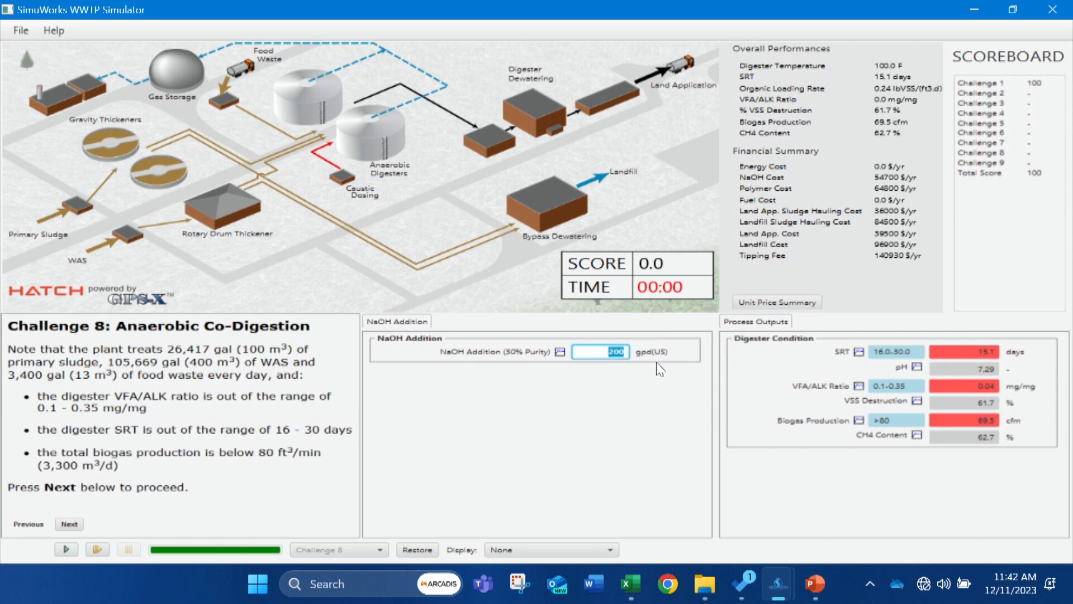
pyautogui.write('0')
pyautogui.click(66, 549)
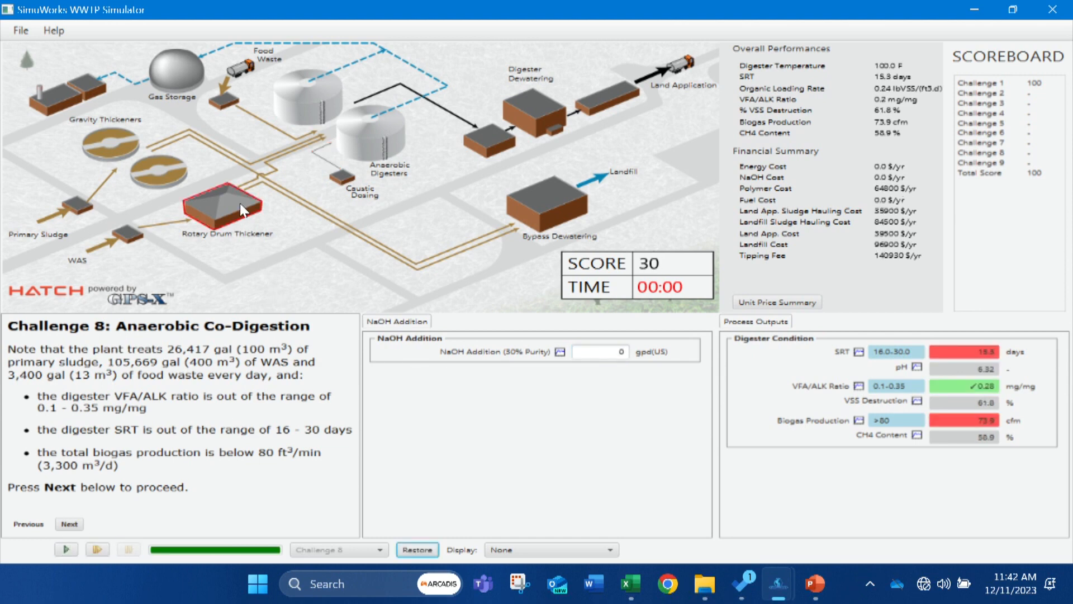
# Check the food waste feed, set the gravity thickeners' share of thickened sludge to the digester to 18% and run the simulation.
pyautogui.click(236, 80)
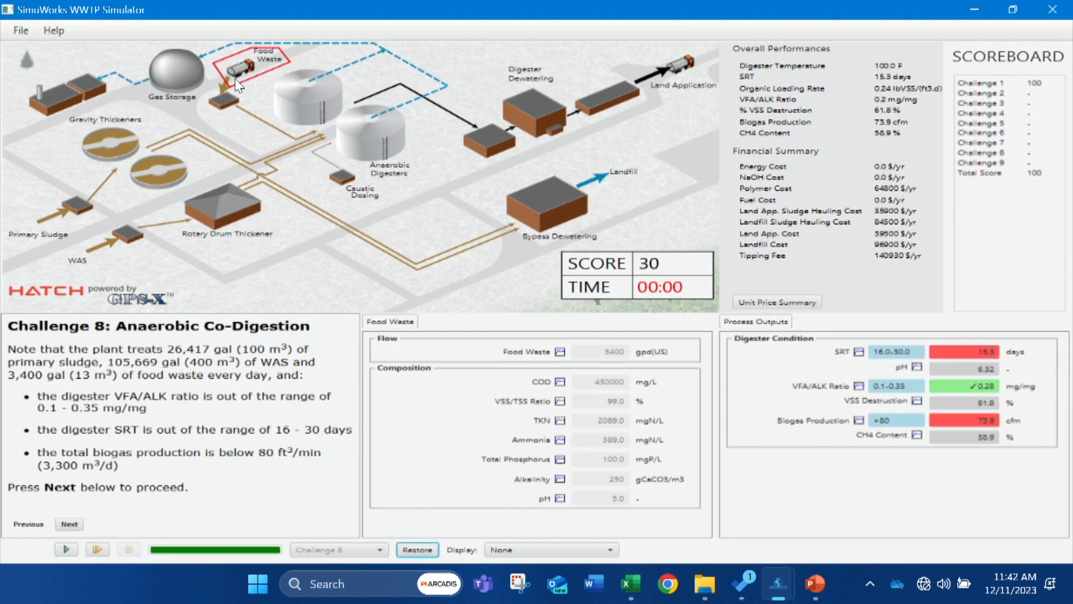
pyautogui.click(136, 174)
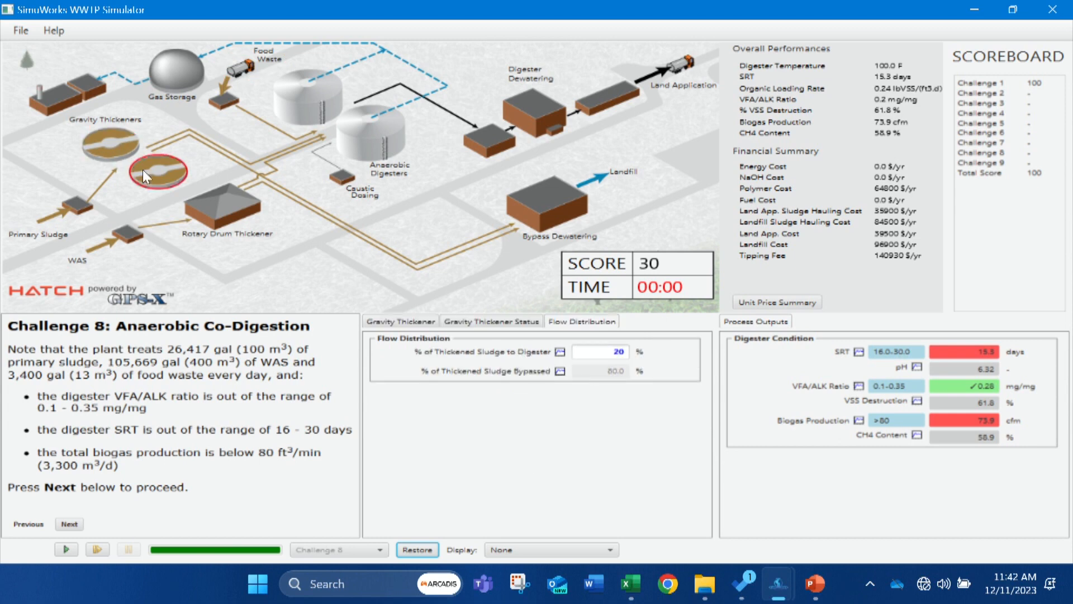
pyautogui.doubleClick(600, 352)
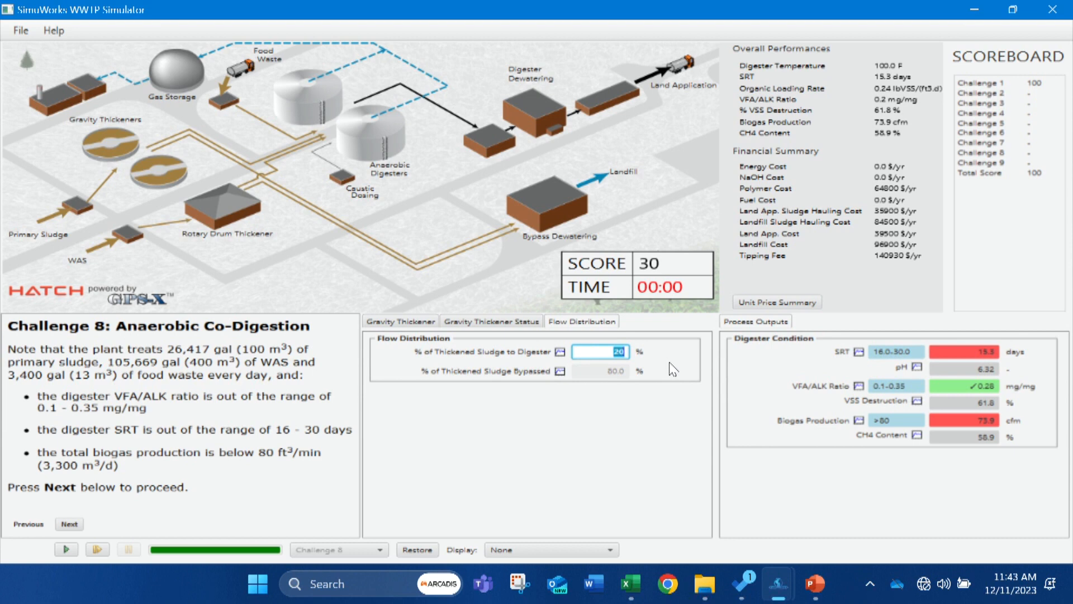
pyautogui.write('18')
pyautogui.click(55, 546)
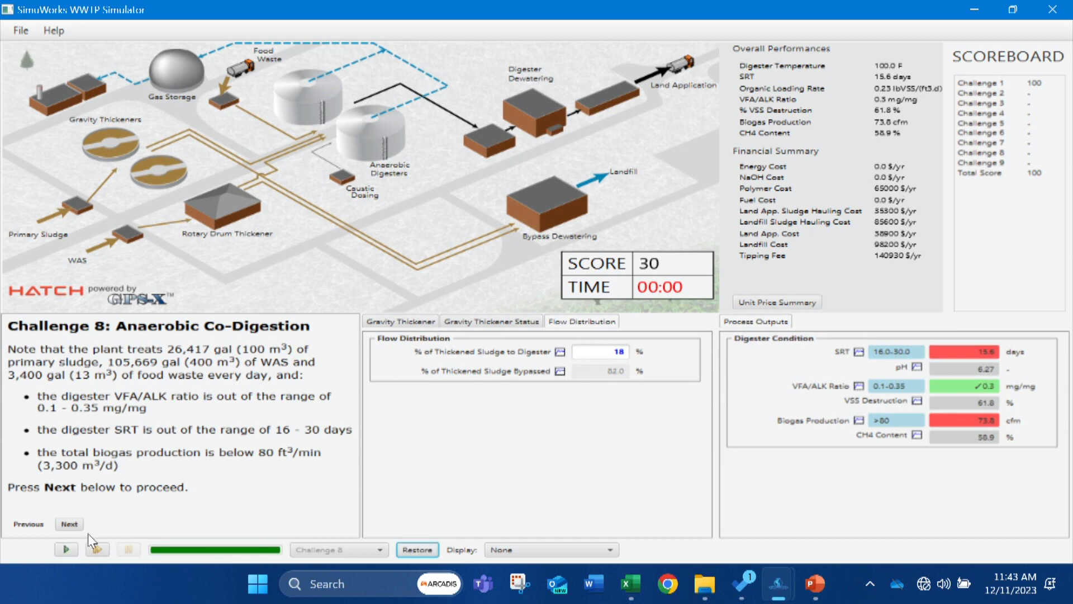
# Try sending 15% and 12% of the gravity-thickened sludge to the digester, running the simulation for each value.
pyautogui.doubleClick(593, 349)
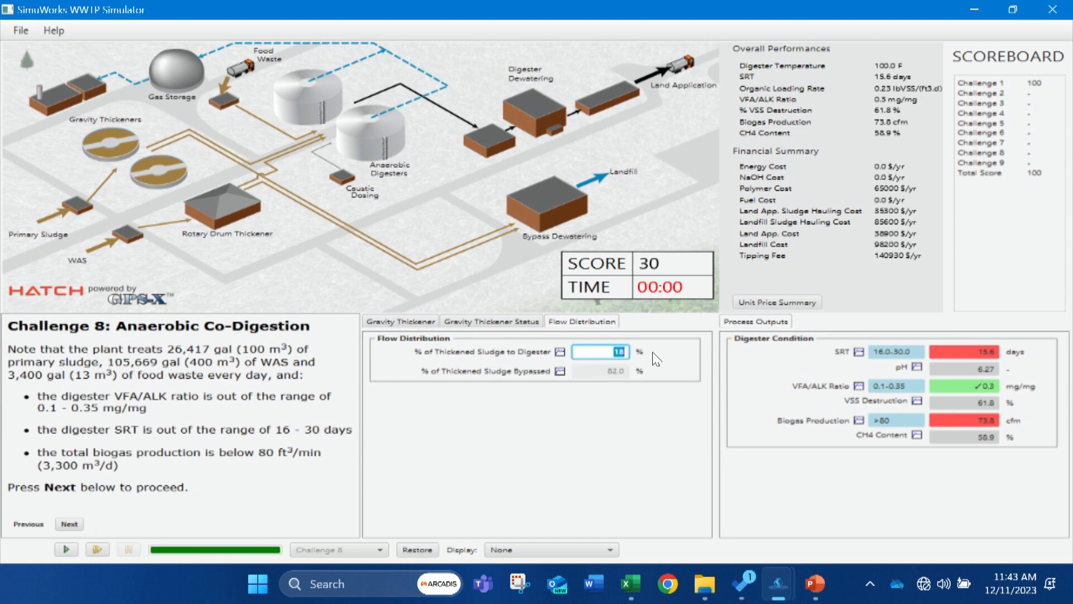
pyautogui.write('15')
pyautogui.press('Return')
pyautogui.click(62, 549)
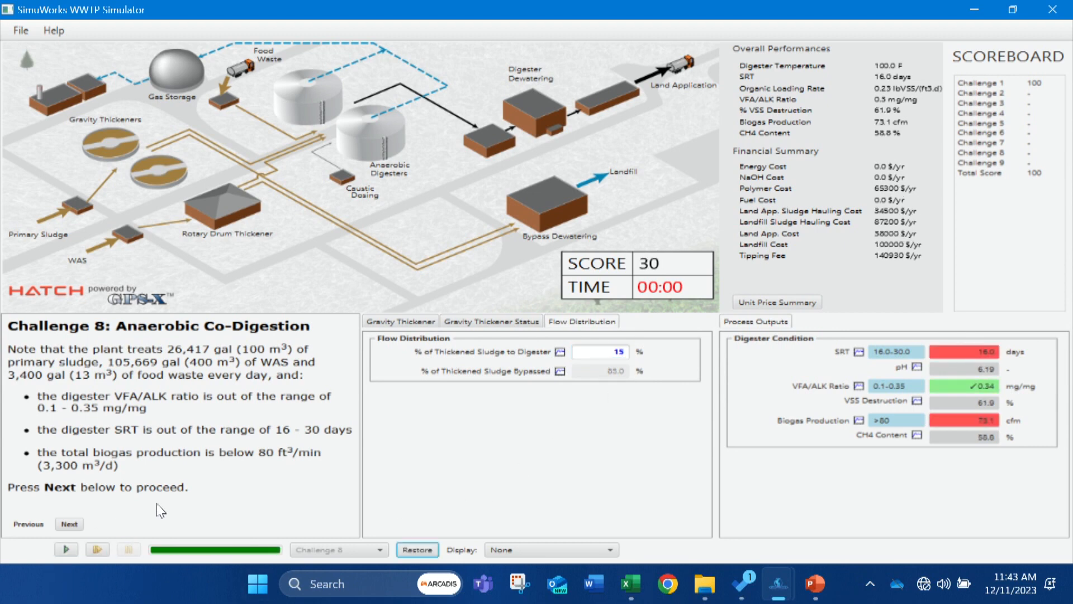
pyautogui.click(605, 354)
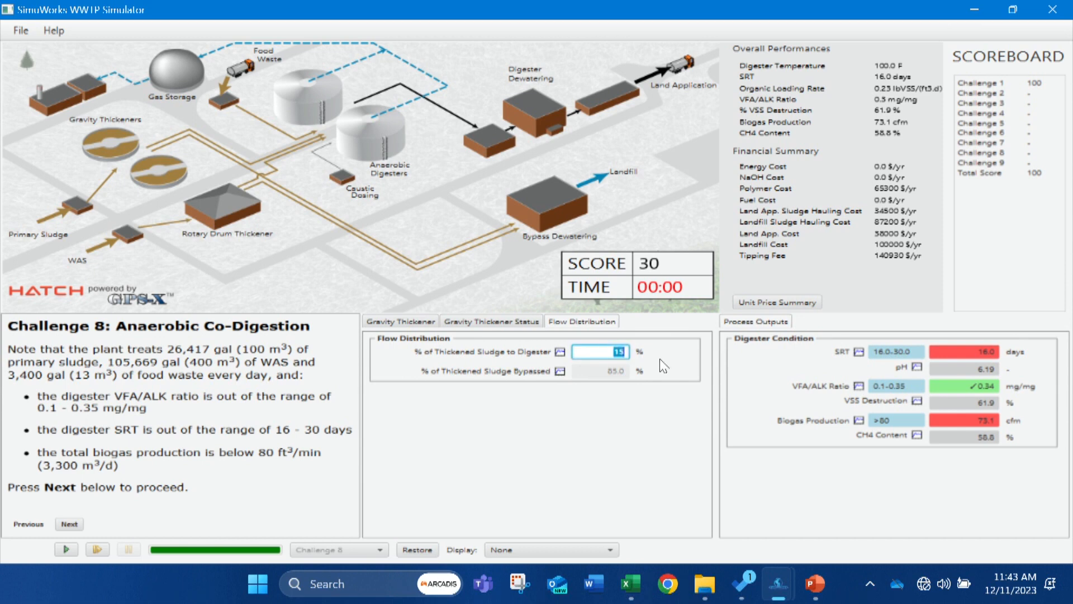
pyautogui.write('12')
pyautogui.click(62, 548)
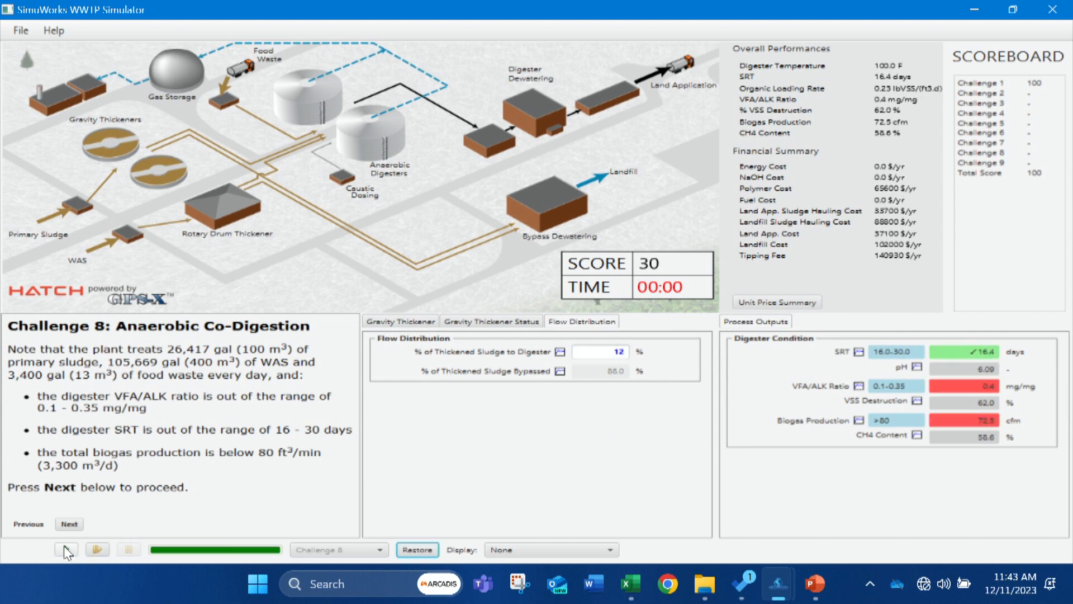
pyautogui.click(602, 356)
pyautogui.doubleClick(617, 353)
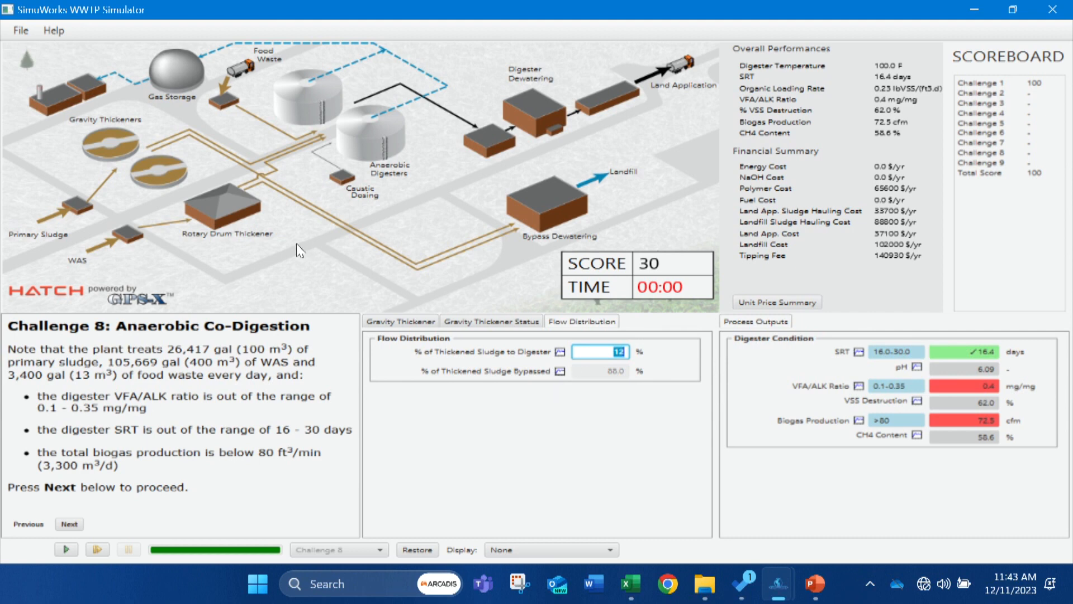
# Review the sludge inputs, set the rotary drum thickener's share of sludge to the digester to 50% and run the simulation.
pyautogui.click(43, 221)
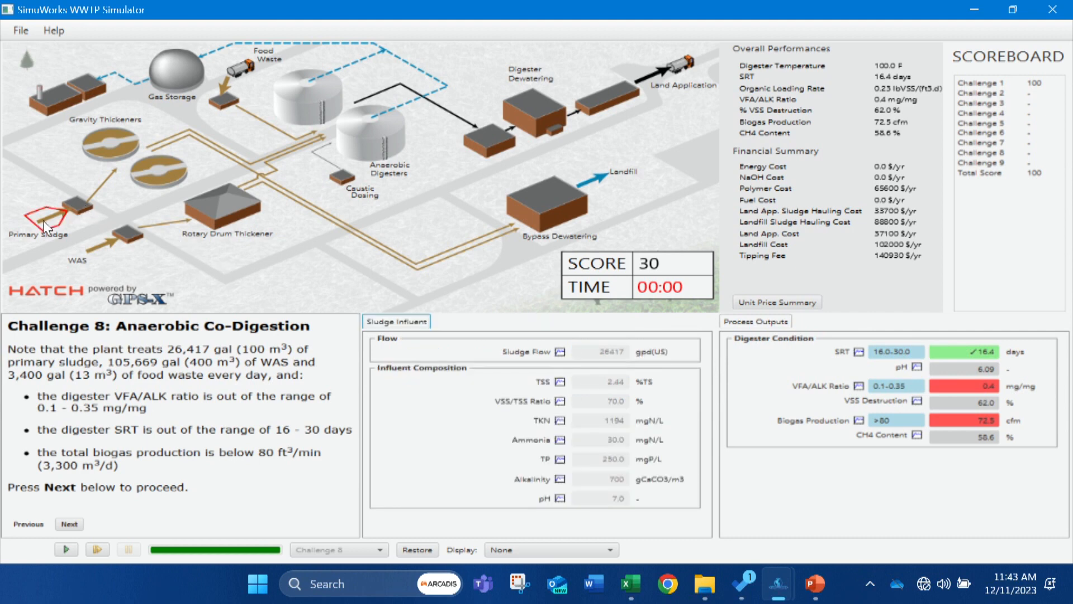
pyautogui.click(96, 240)
pyautogui.click(226, 219)
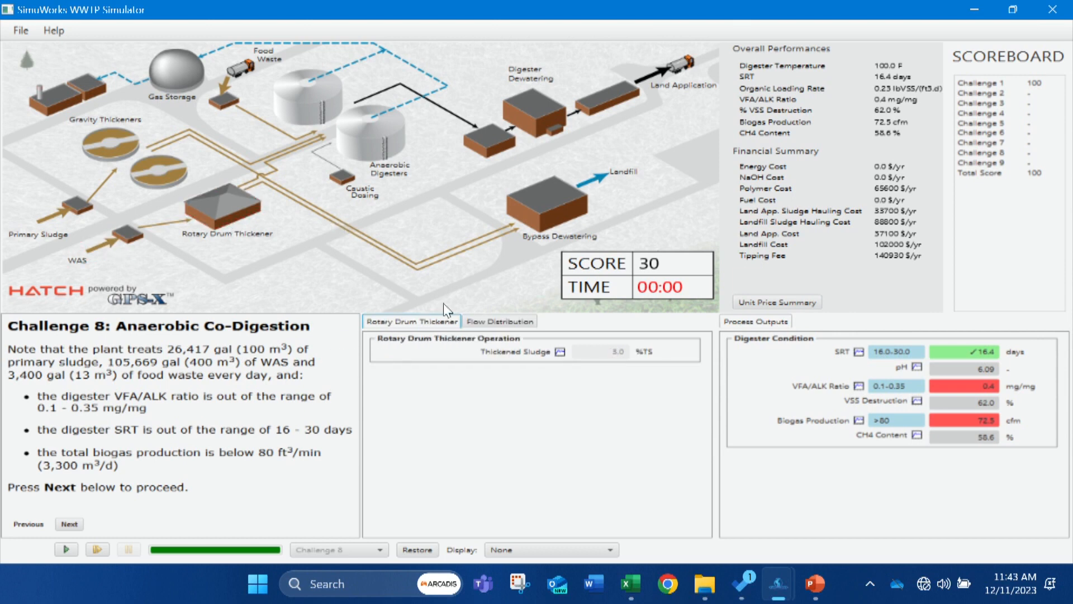
pyautogui.click(470, 322)
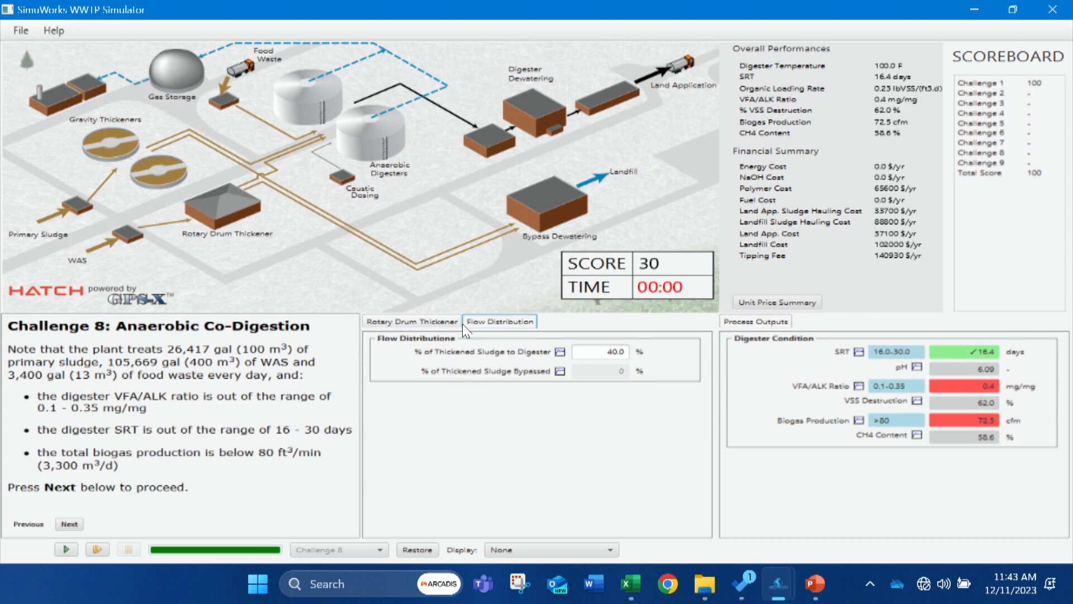
pyautogui.click(418, 322)
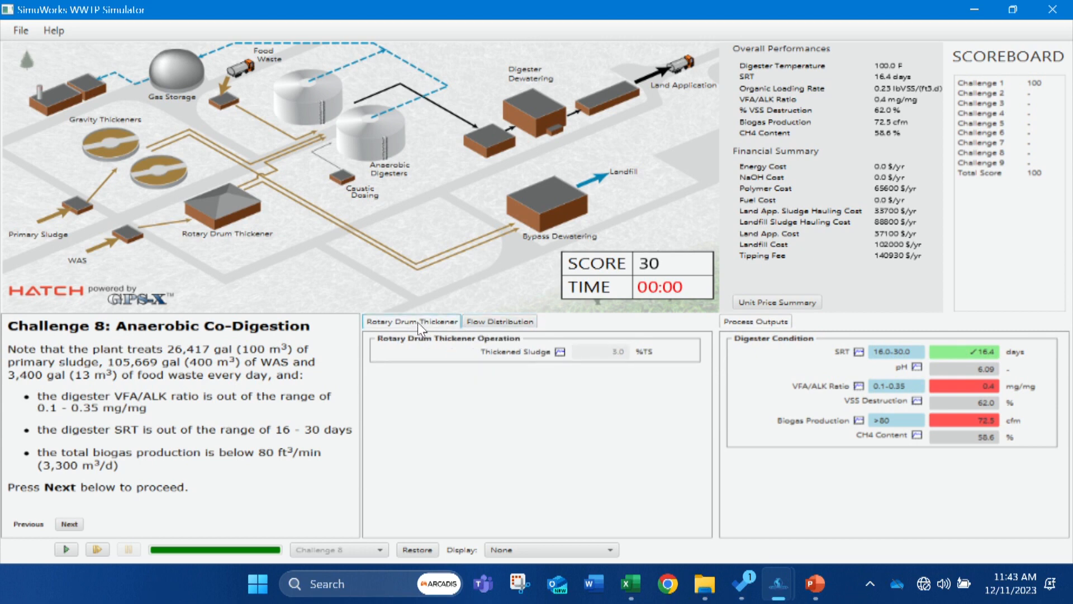
pyautogui.click(482, 322)
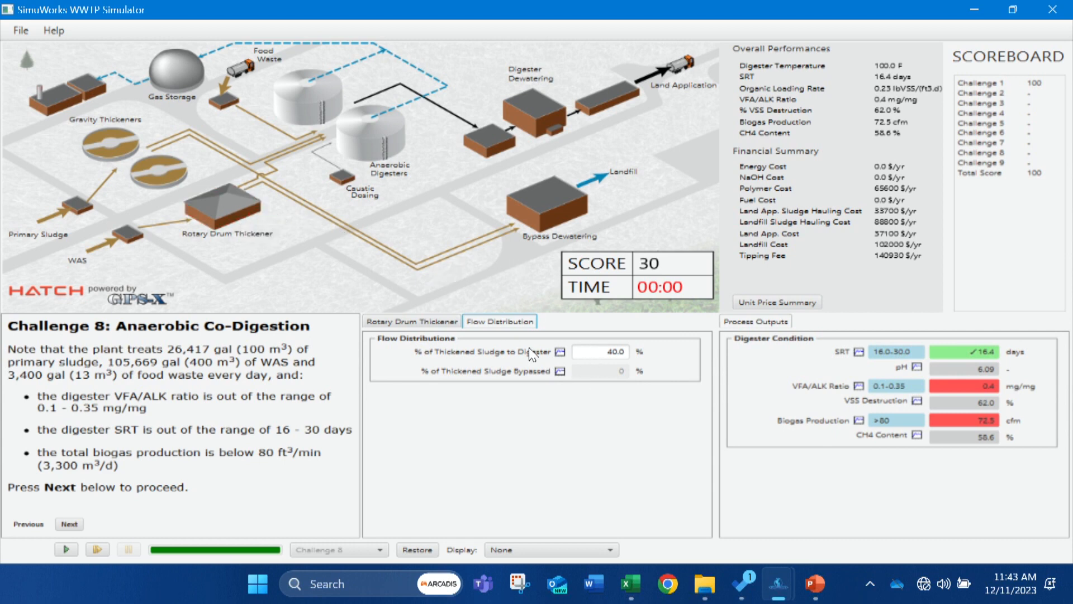
pyautogui.moveTo(598, 352); pyautogui.dragTo(648, 353)
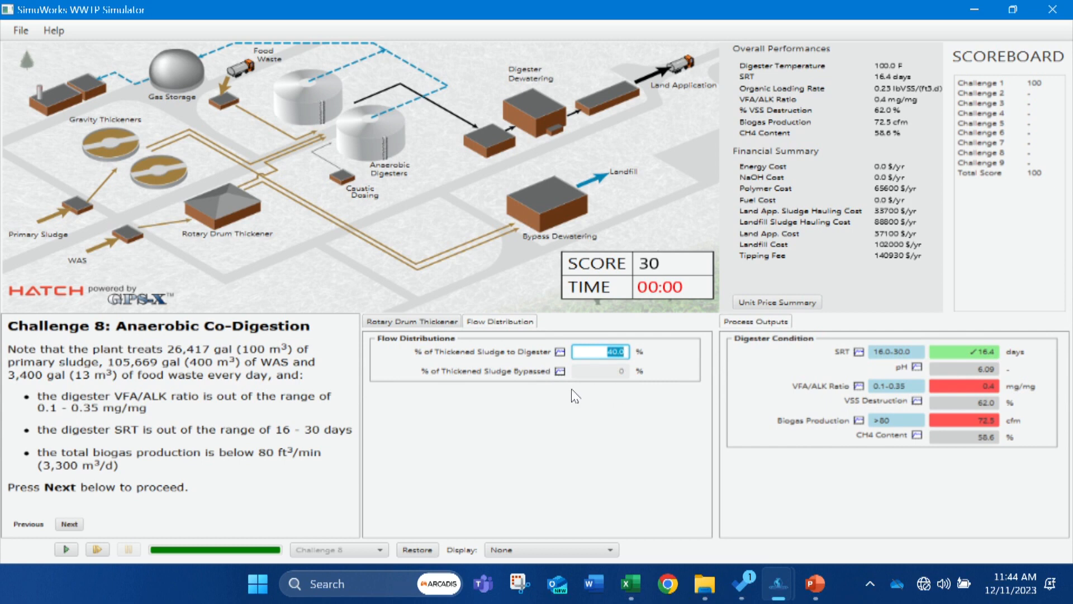
pyautogui.write('50')
pyautogui.press('Tab')
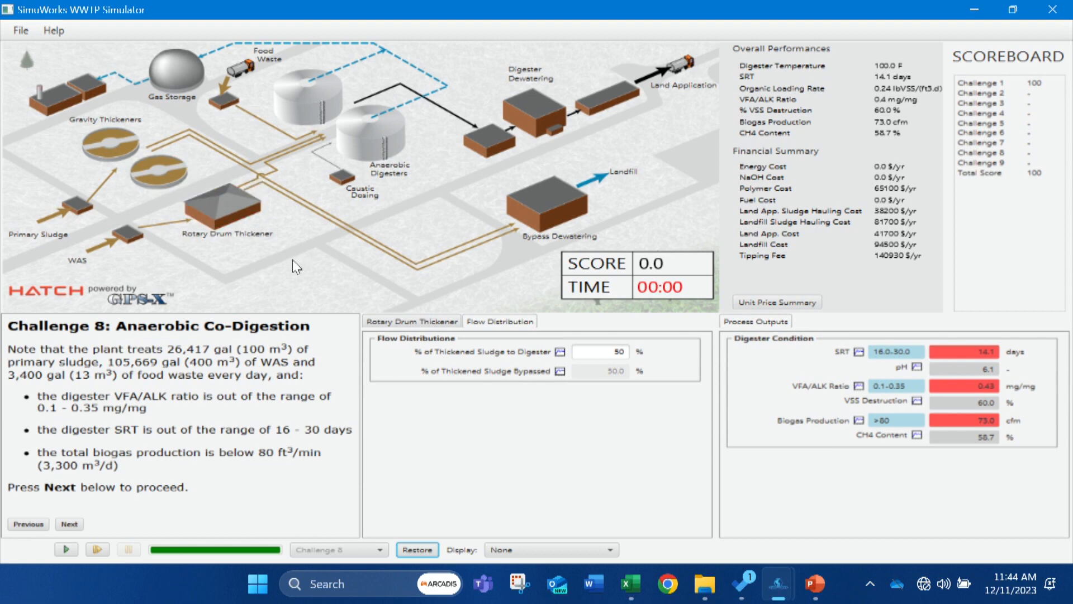
# Set the rotary drum thickener's share of thickened sludge to the digester to 55% and rerun the simulation.
pyautogui.doubleClick(616, 351)
pyautogui.write('55')
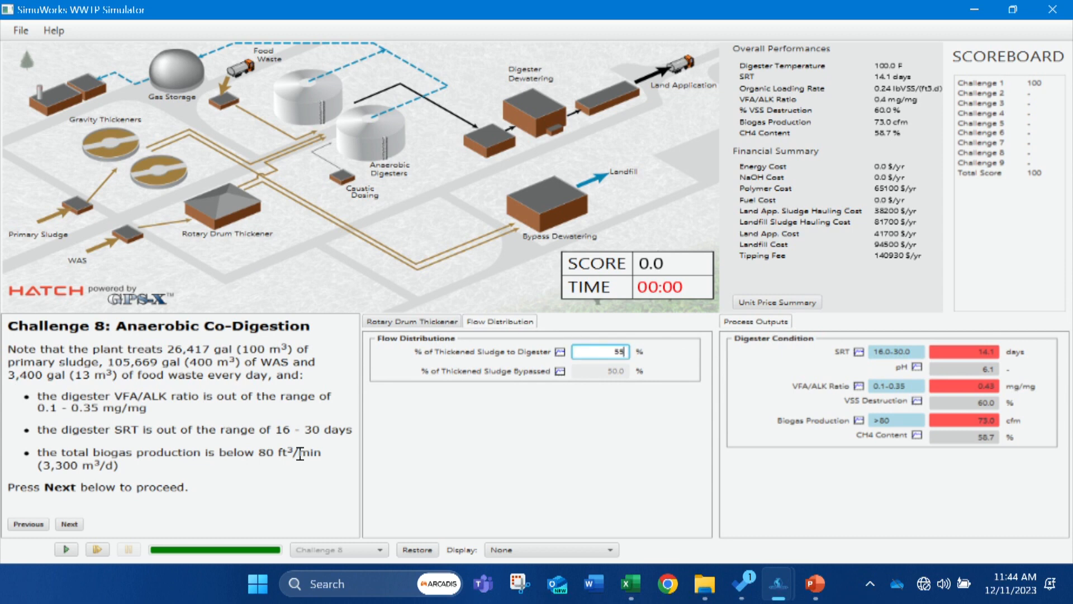
pyautogui.click(67, 550)
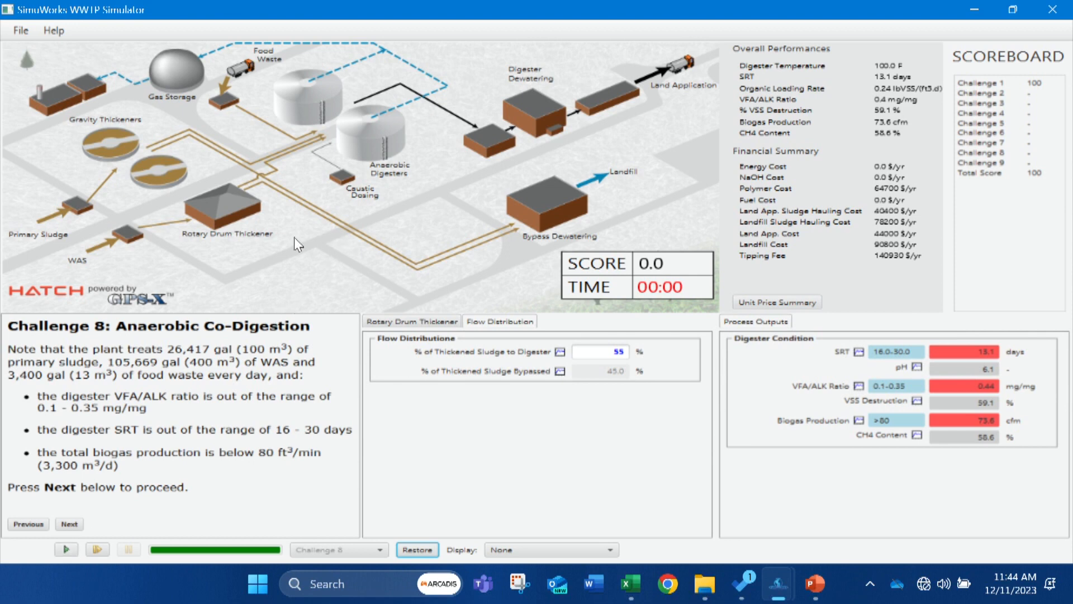
# Set the gravity thickeners' share of thickened sludge to the digester to 30% and run the simulation.
pyautogui.click(145, 172)
pyautogui.click(602, 350)
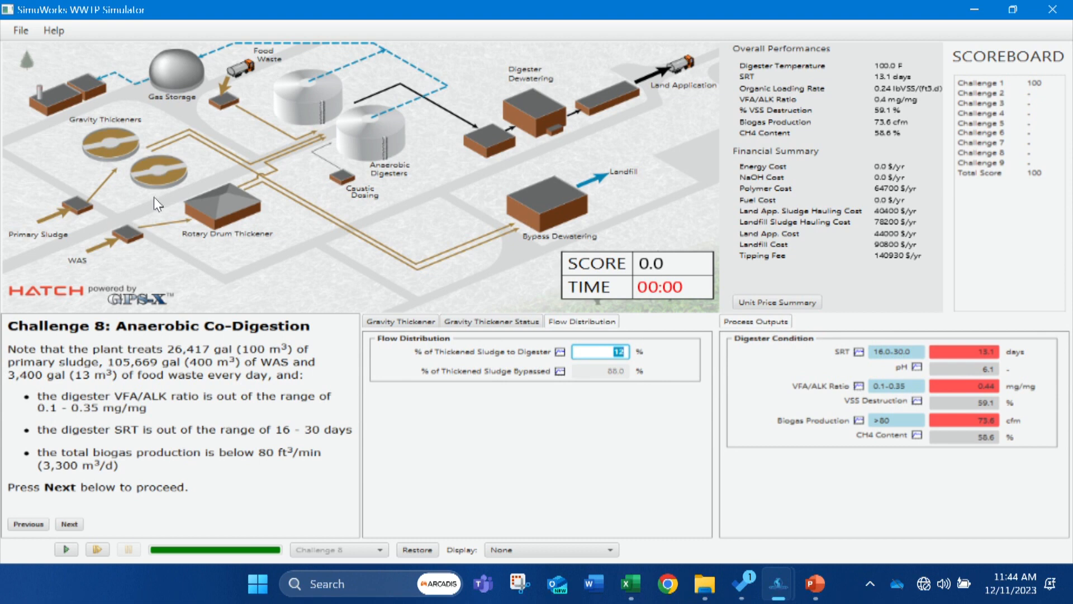
pyautogui.write('30')
pyautogui.click(69, 551)
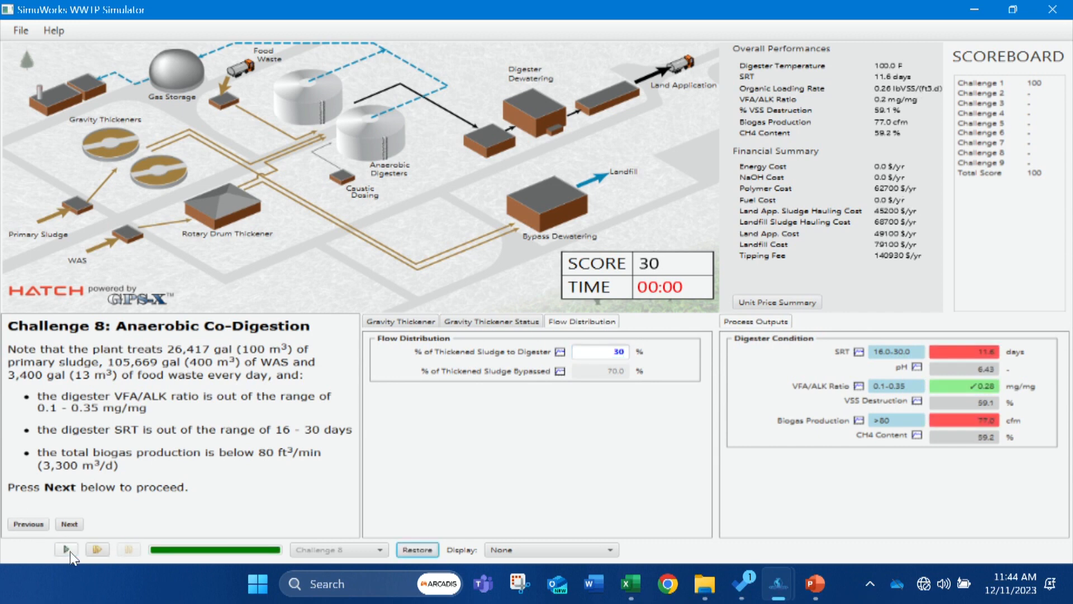
# Recheck the rotary drum and primary sludge settings, set the gravity thickeners' share of sludge to the digester to 70% and run the simulation.
pyautogui.click(224, 203)
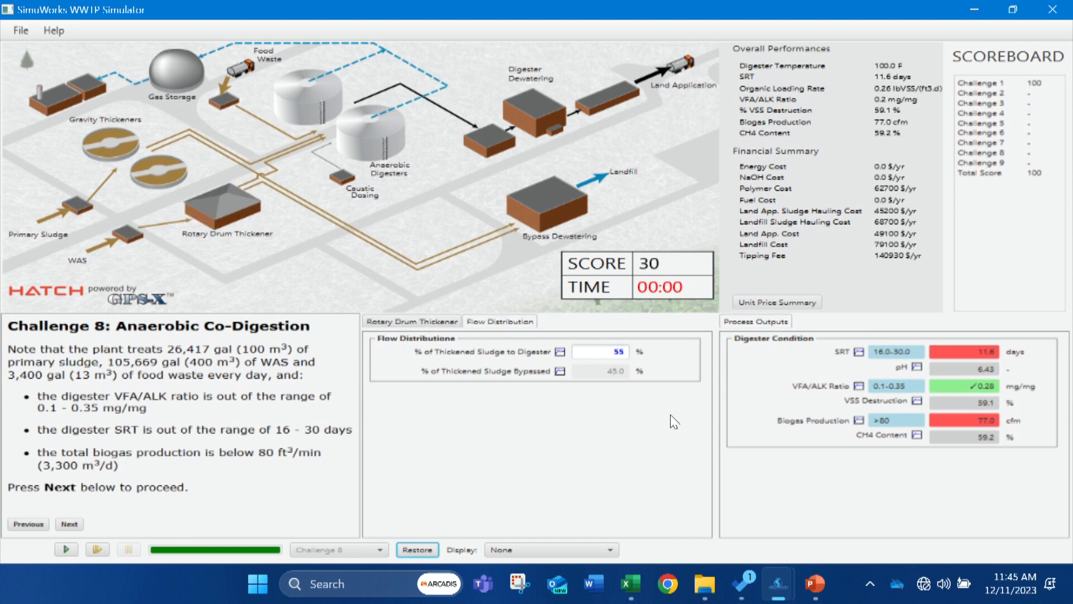
pyautogui.click(603, 356)
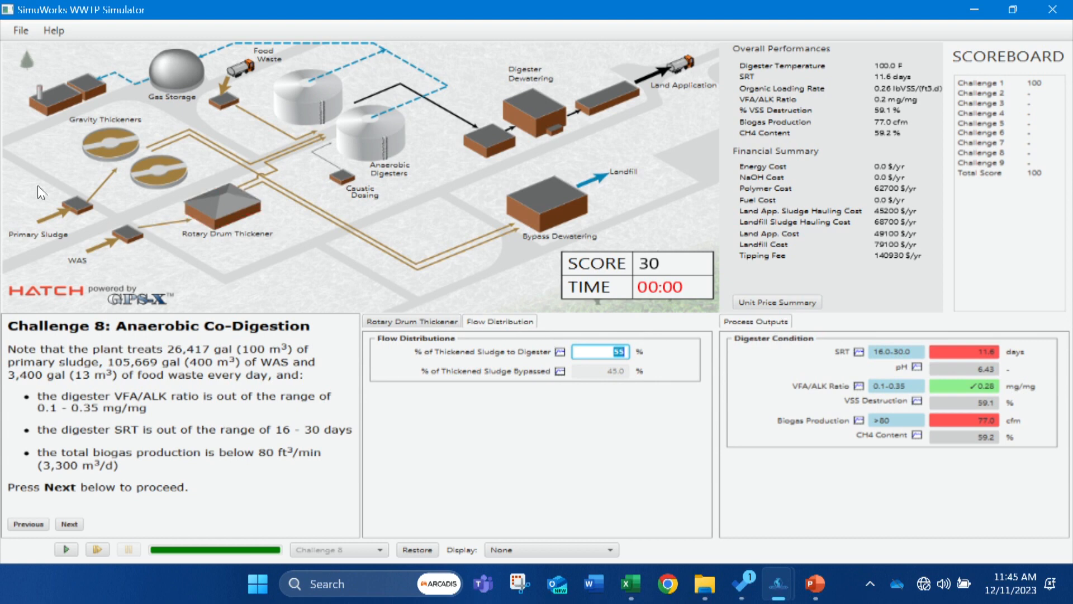
pyautogui.click(71, 203)
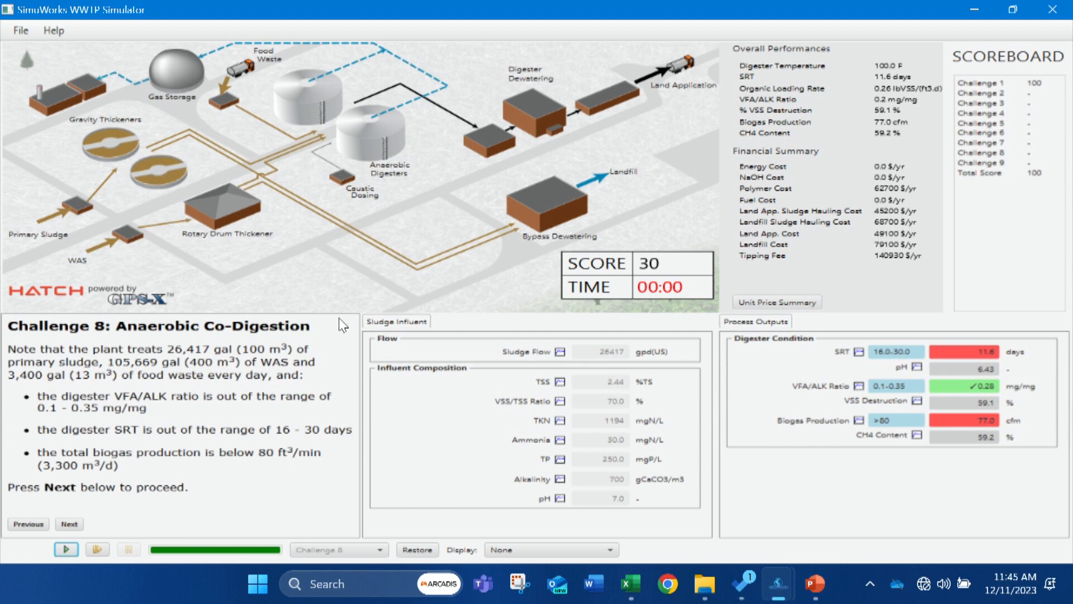
pyautogui.click(391, 321)
pyautogui.click(161, 167)
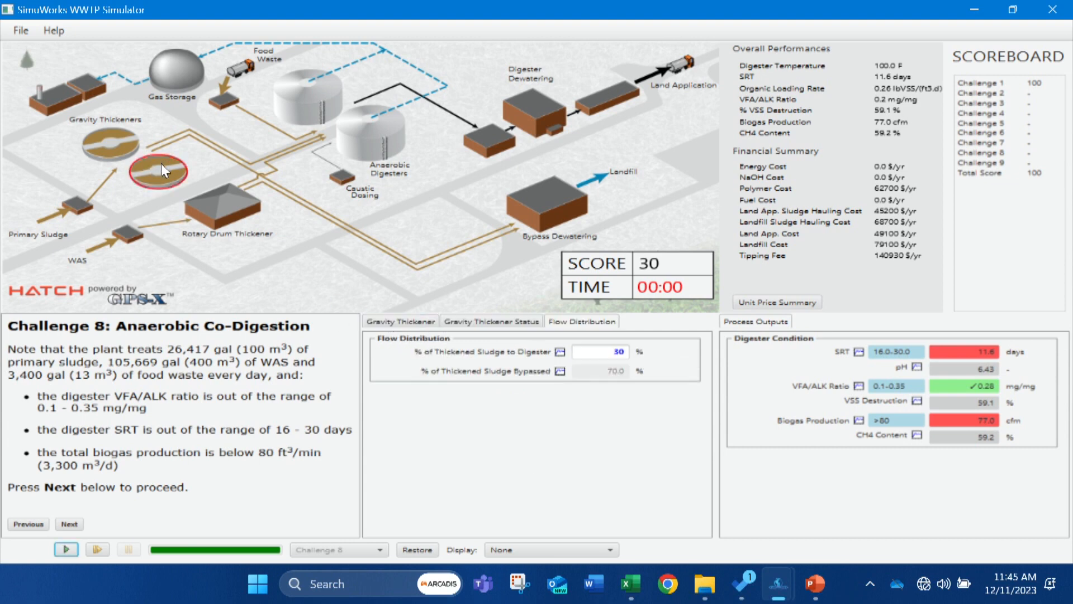
pyautogui.doubleClick(608, 351)
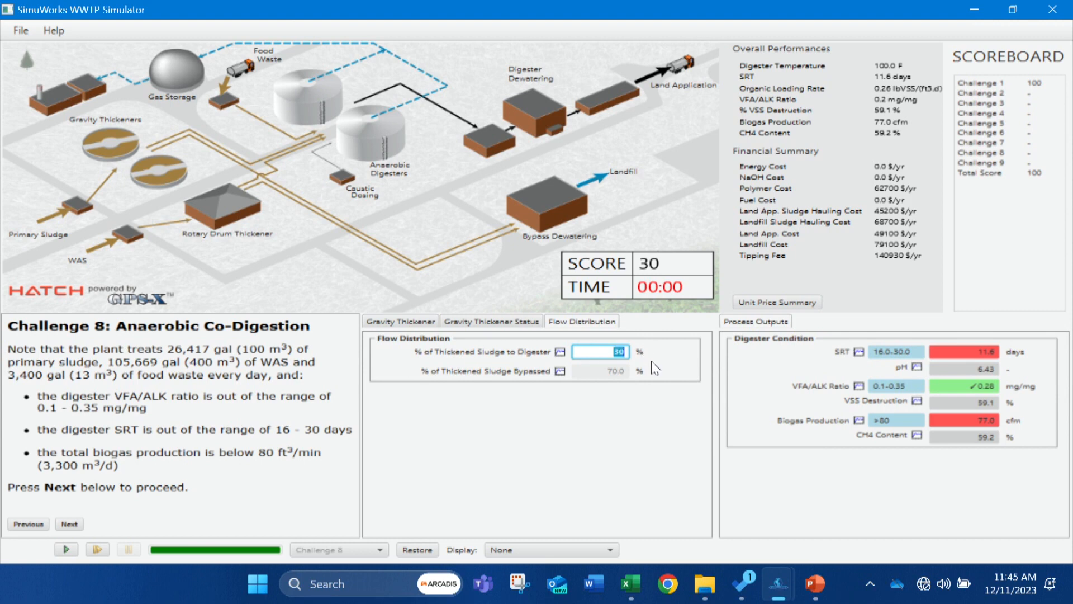
pyautogui.write('70')
pyautogui.click(71, 547)
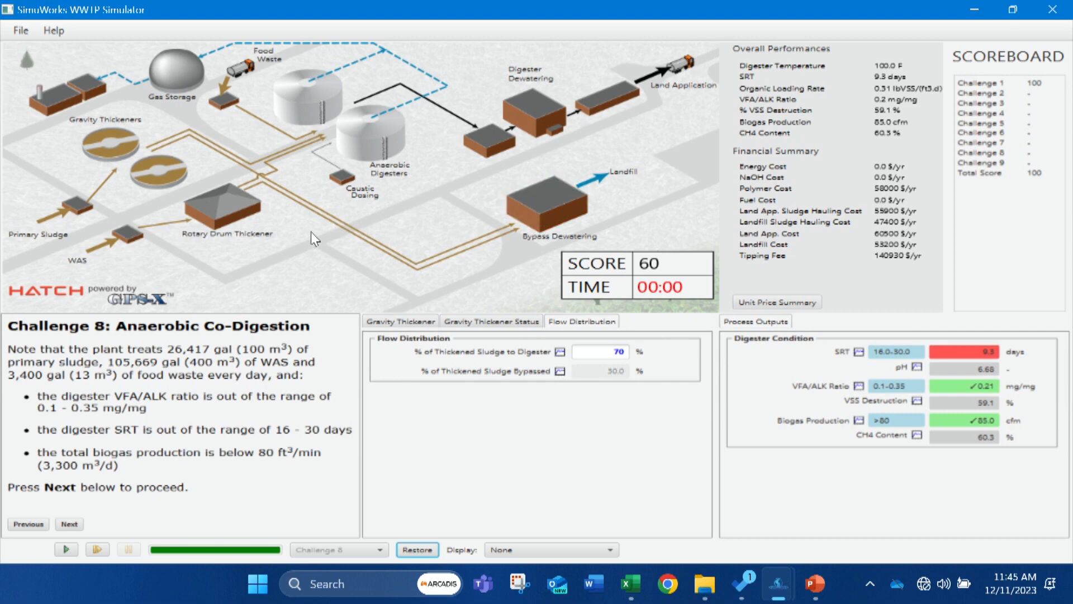
# Set the rotary drum thickener's share of thickened sludge to the digester to 10% and run the simulation.
pyautogui.click(217, 205)
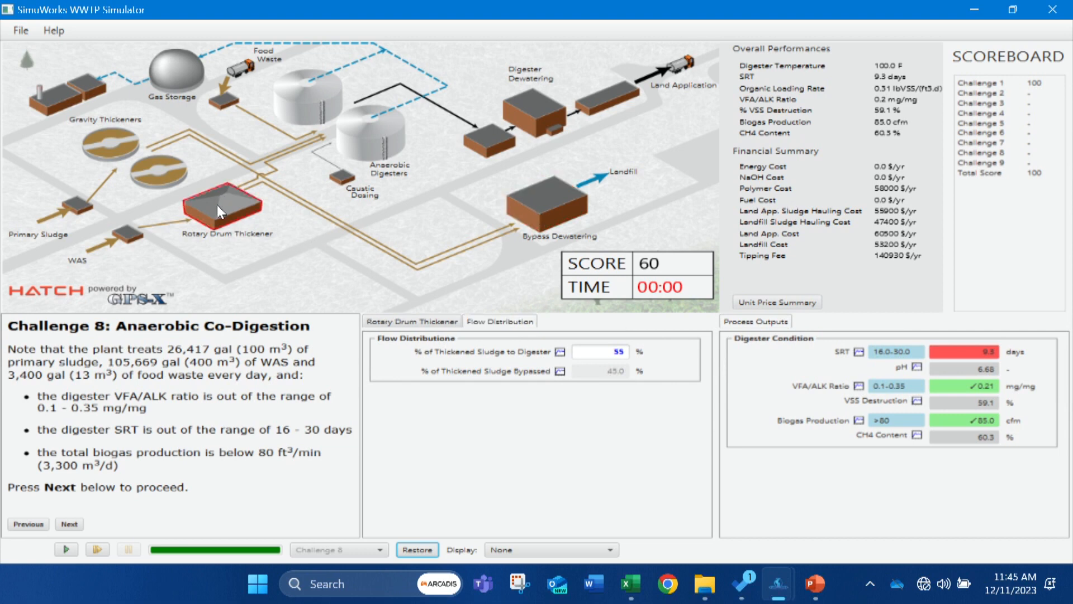
pyautogui.doubleClick(597, 353)
pyautogui.write('10')
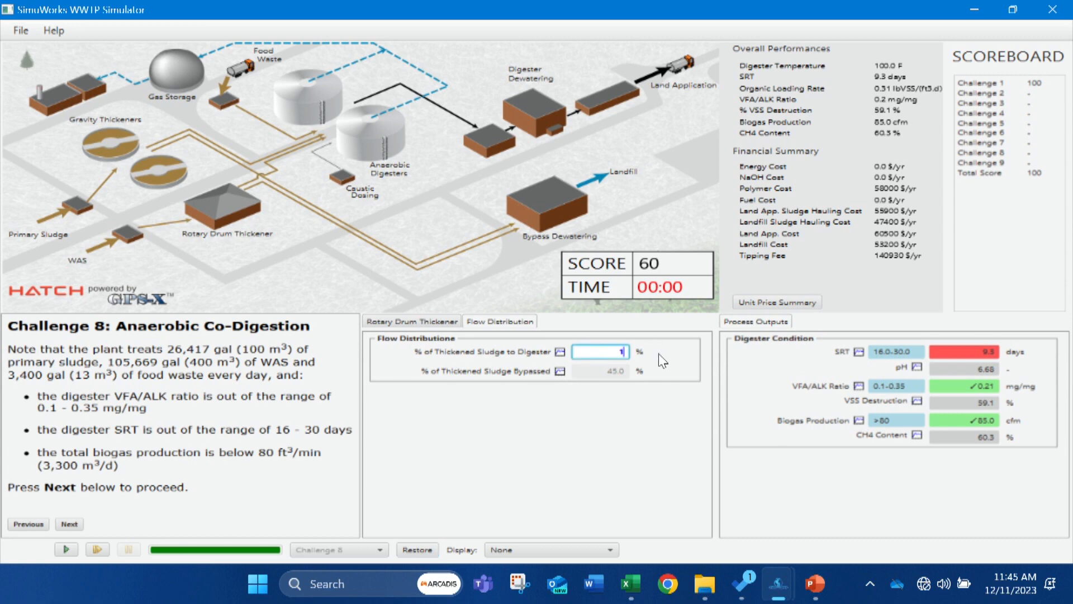
pyautogui.click(69, 550)
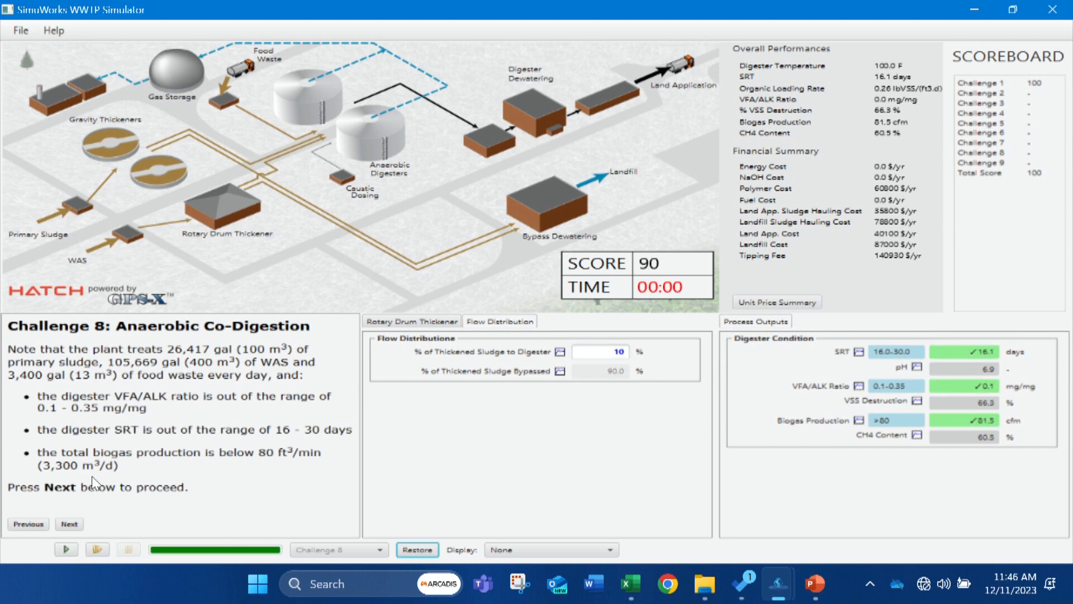